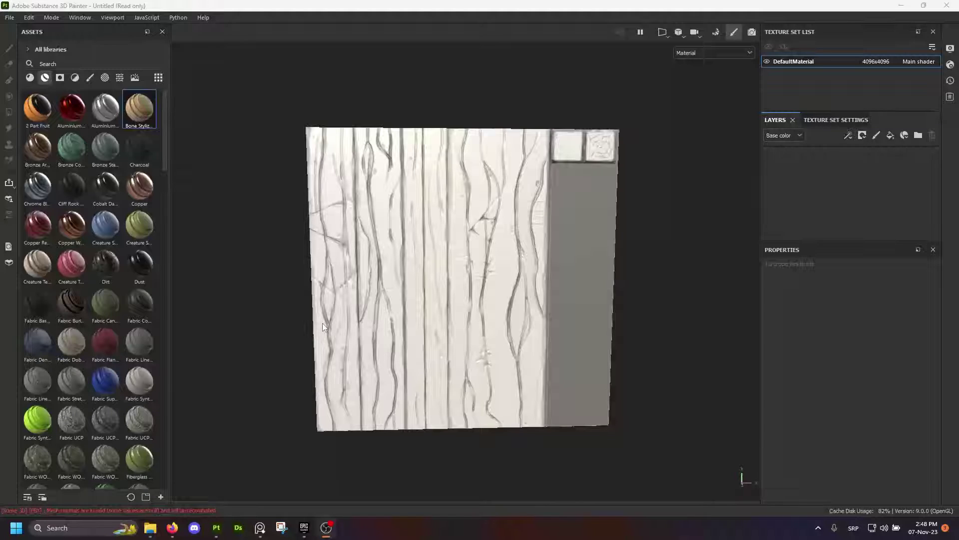
Examine the baked wood plank details on the trim sheet plane from several angles
alt+drag(304, 323, 420, 255)
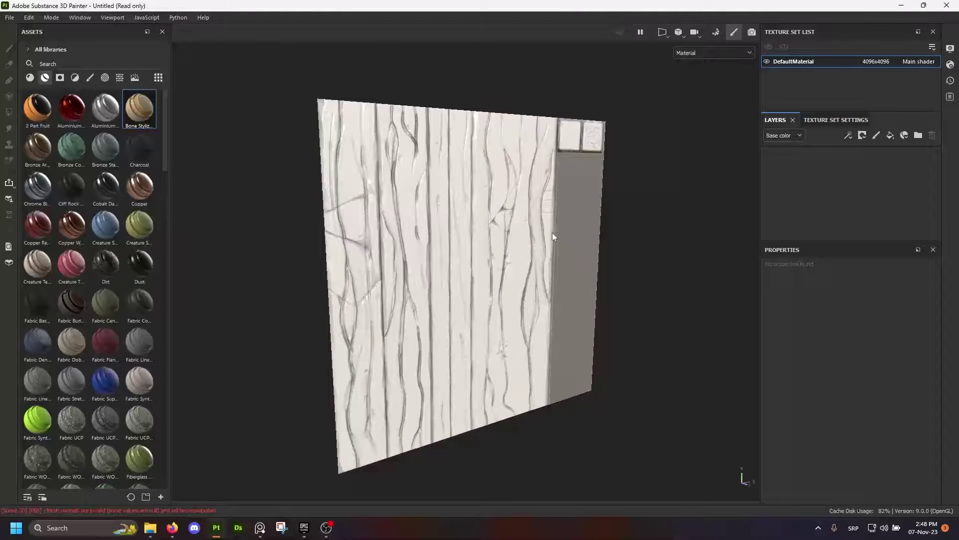
alt+drag(553, 235, 594, 192)
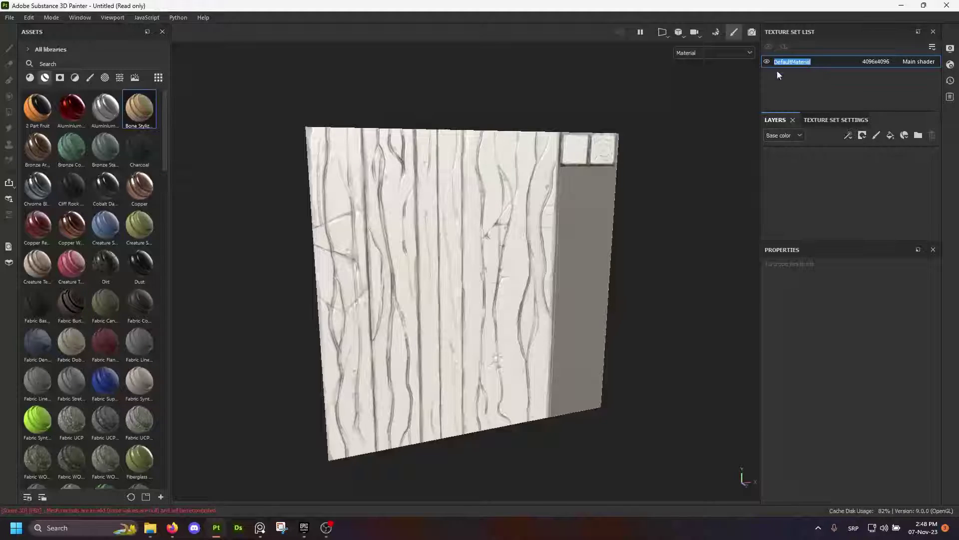
scroll(598, 216, down, 2)
alt+drag(576, 211, 571, 202)
alt+middle_drag(571, 202, 512, 191)
scroll(511, 193, up, 2)
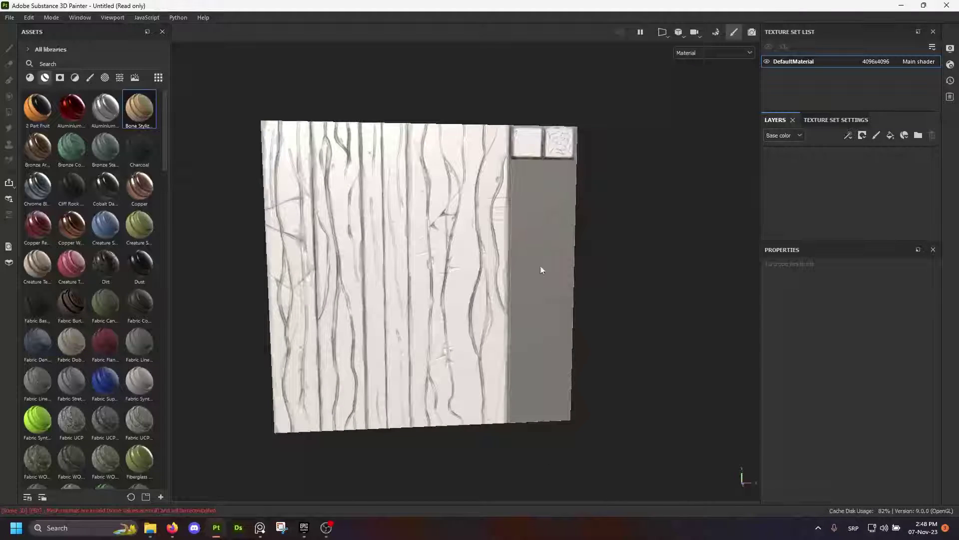
alt+drag(543, 247, 380, 181)
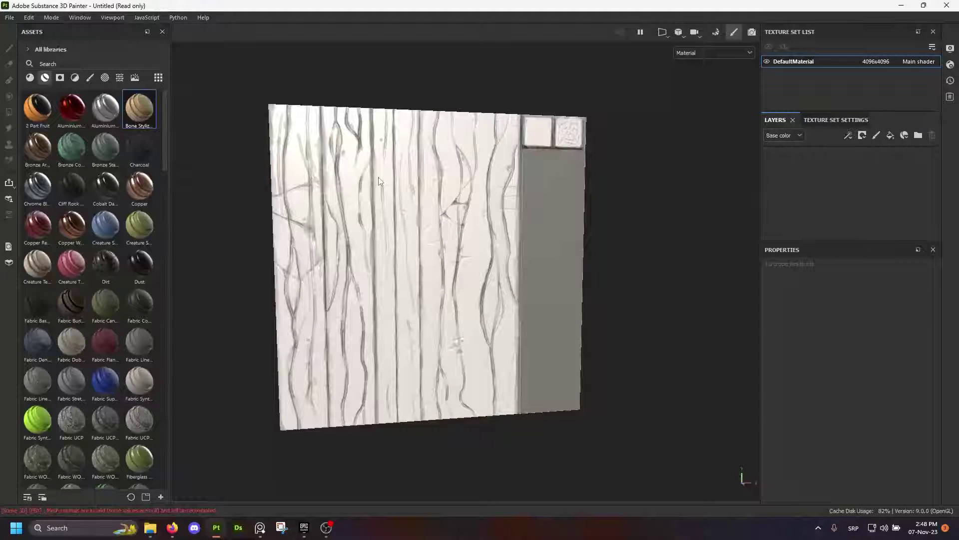
Rename the DefaultMaterial texture set to WoodTrimsheet_01
double_click(813, 61)
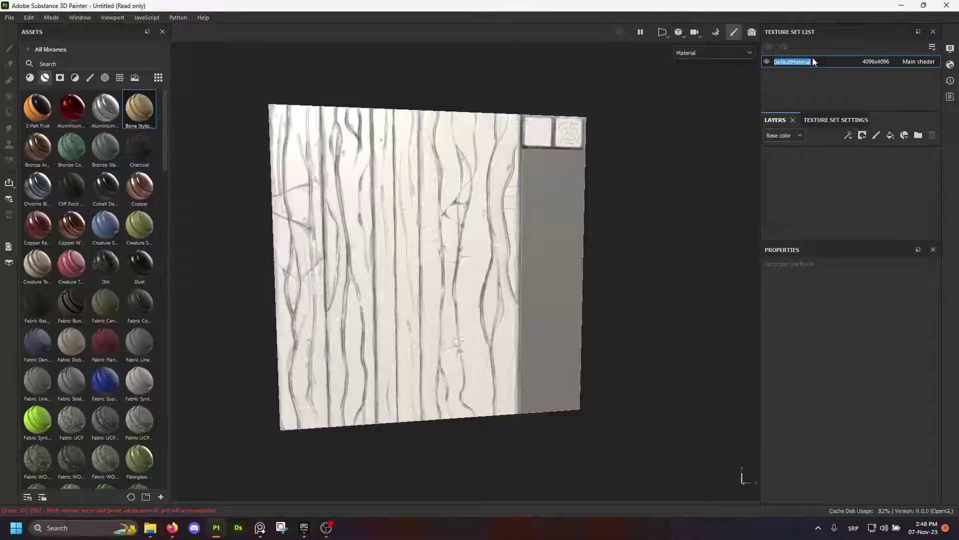
text(WoodTrimmshee)
key(BackSpace)
key(BackSpace)
text(sheet)
key(Return)
double_click(818, 62)
text(_01)
key(Return)
Add a fill layer that affects only color and roughness, and set its roughness to about 0.911
click(890, 136)
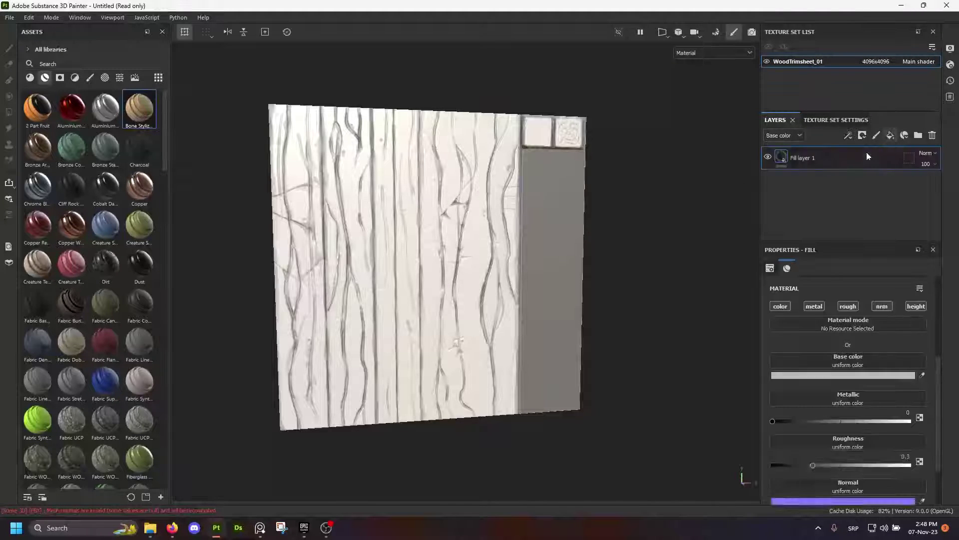
click(807, 307)
click(882, 306)
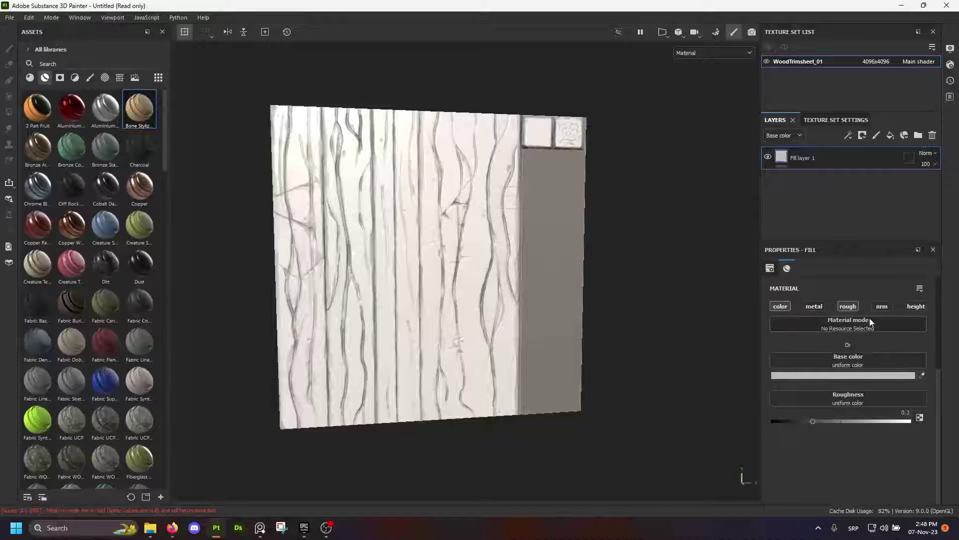
drag(888, 424, 899, 421)
Examine the carved wood grain under rotated environment lighting, both from a distance and close up
alt+drag(628, 320, 482, 207)
scroll(488, 240, up, 3)
shift+right_drag(477, 202, 438, 198)
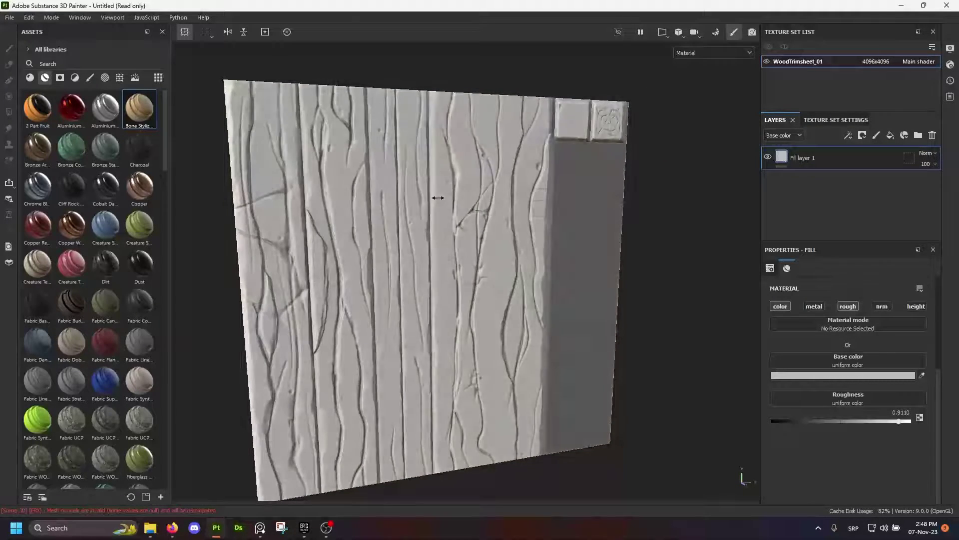
mouse_move(439, 198)
alt+mouse_down()
mouse_move(379, 177)
mouse_move(454, 158)
mouse_move(484, 225)
mouse_move(370, 211)
mouse_move(439, 189)
mouse_move(502, 184)
mouse_move(452, 242)
mouse_move(448, 179)
mouse_move(419, 194)
mouse_move(436, 209)
alt+mouse_up()
scroll(448, 188, down, 5)
scroll(418, 194, up, 4)
alt+middle_drag(437, 210, 464, 225)
scroll(476, 230, down, 1)
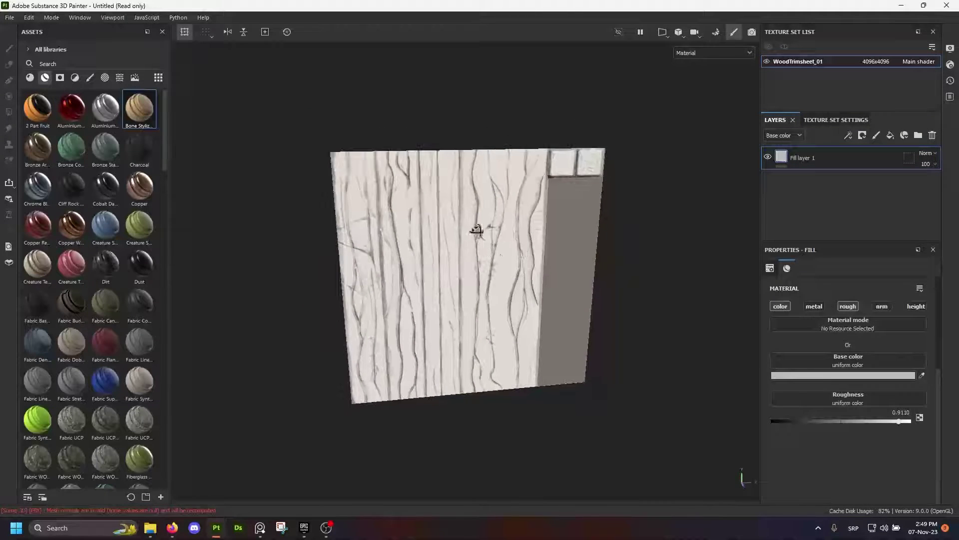
alt+drag(476, 229, 389, 158)
scroll(388, 157, up, 4)
alt+middle_drag(388, 157, 411, 169)
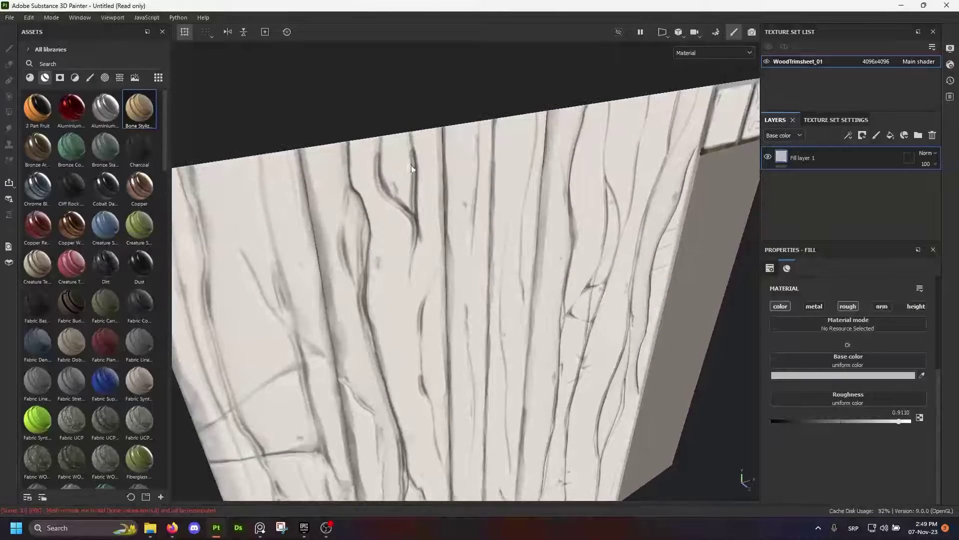
alt+drag(412, 168, 417, 154)
scroll(389, 173, up, 6)
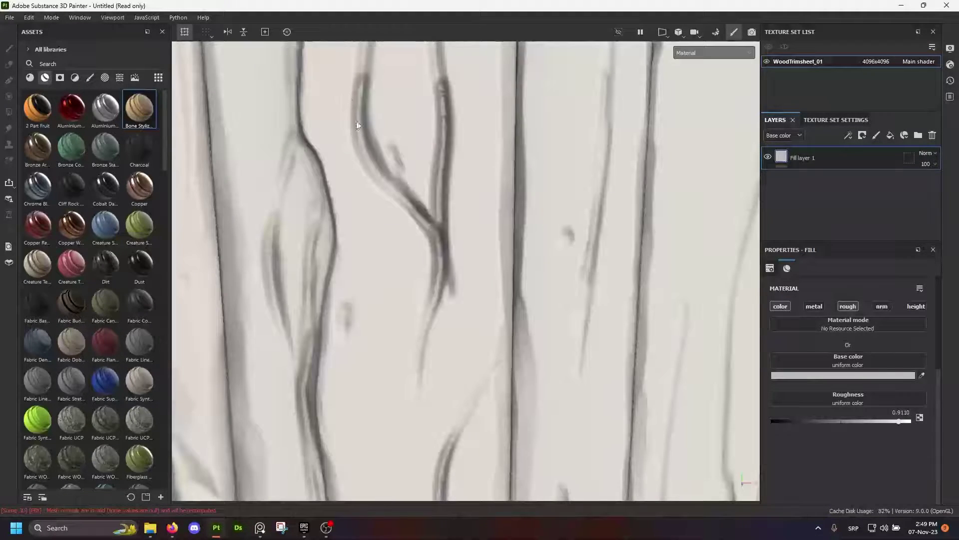
scroll(428, 212, down, 8)
alt+drag(429, 188, 487, 179)
Rename the fill layer to Base Color
click(843, 374)
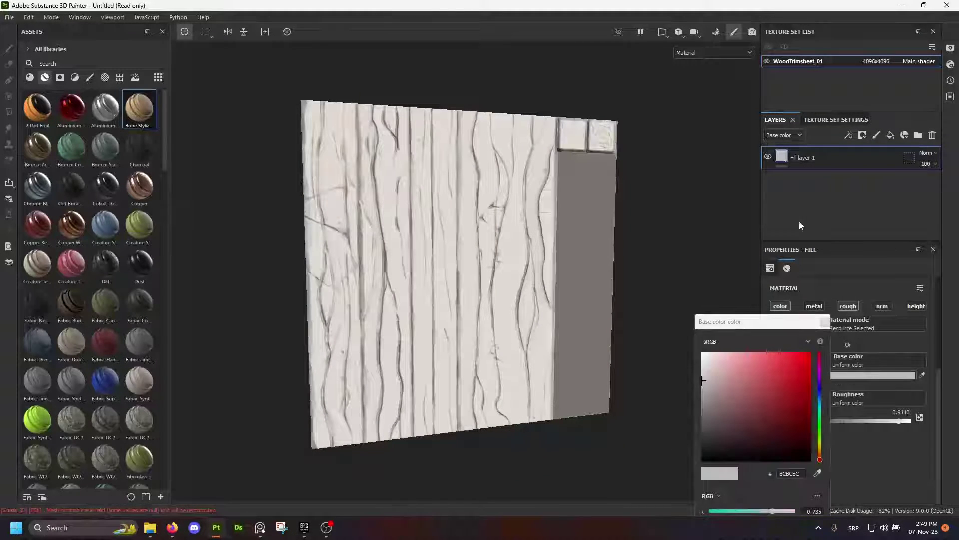
double_click(802, 158)
text(Ba)
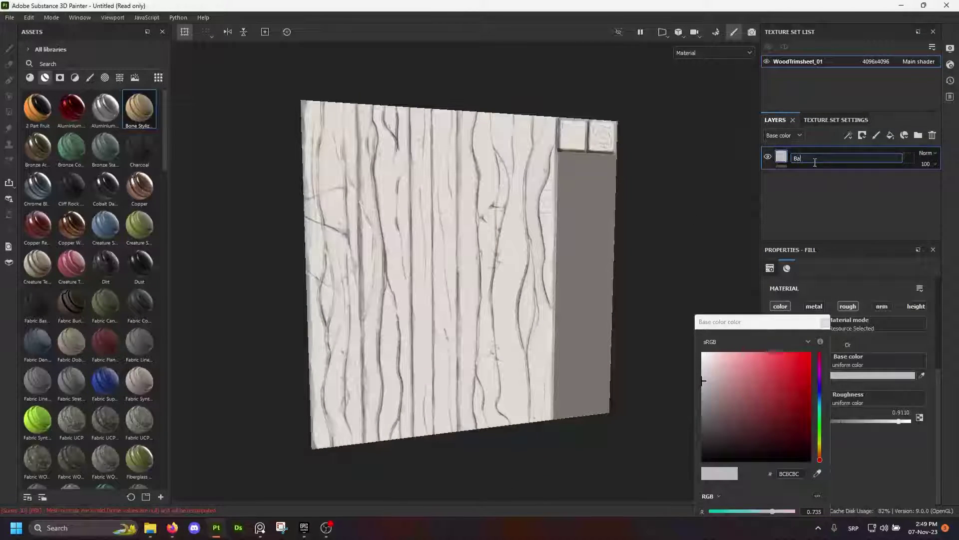
text(se Color)
key(Return)
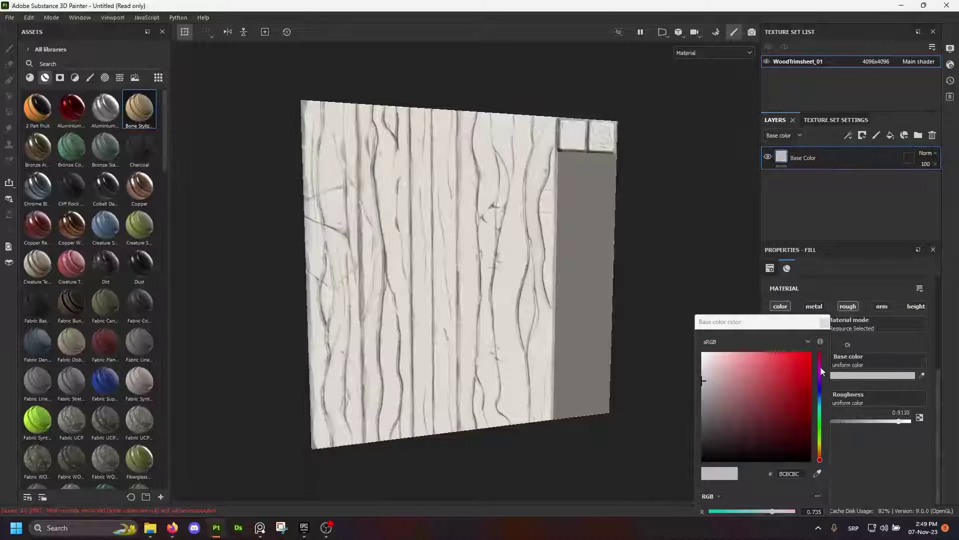
Set the base color of the Base Color layer to the orange-brown 804C27 and check it on the plane
click(825, 322)
click(821, 375)
drag(822, 416, 820, 453)
click(795, 409)
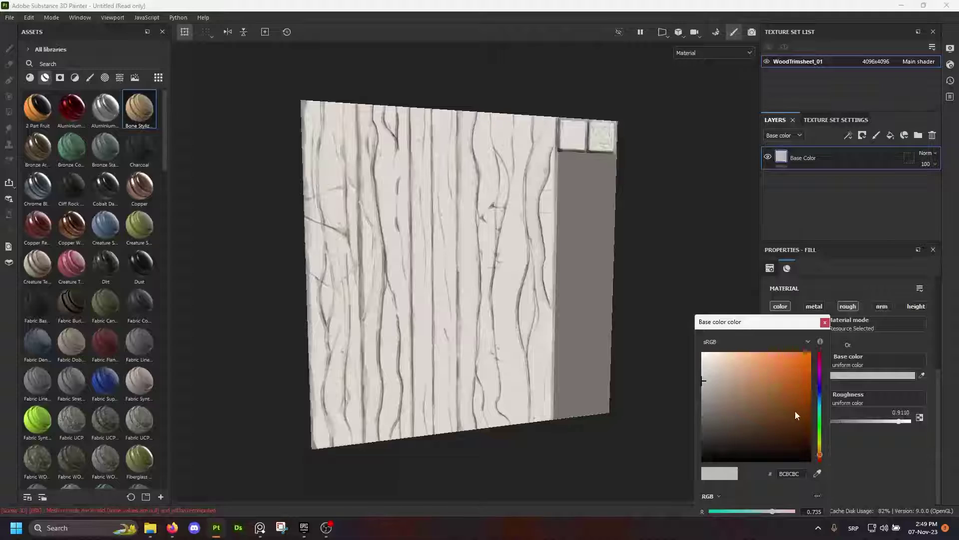
drag(793, 402, 778, 406)
mouse_move(533, 277)
alt+mouse_down()
mouse_move(420, 248)
mouse_move(456, 285)
mouse_move(531, 255)
mouse_move(536, 286)
alt+mouse_up()
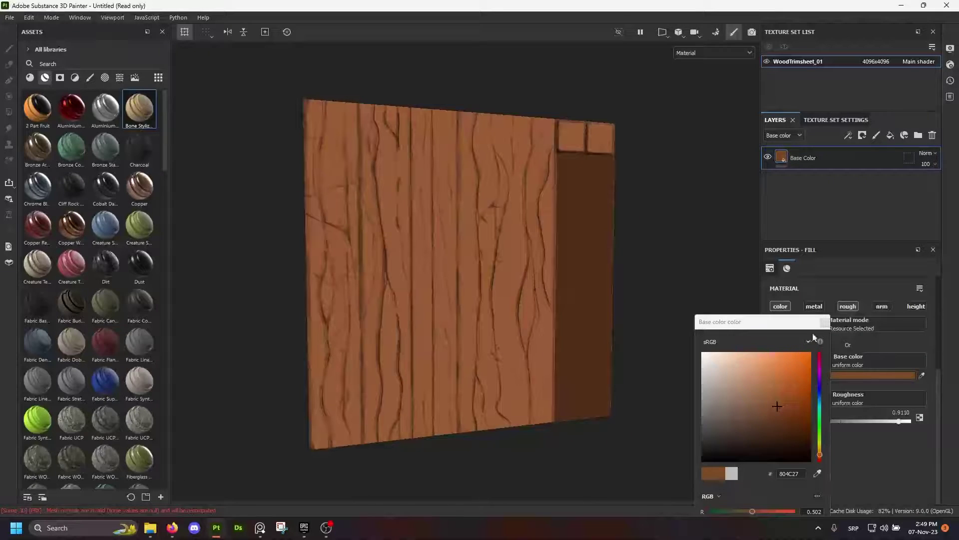
scroll(491, 269, up, 5)
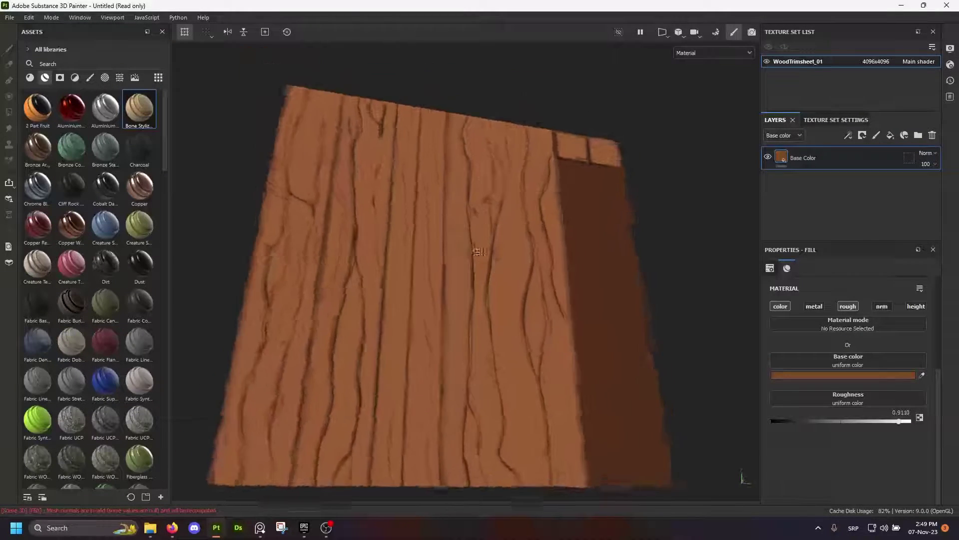
alt+drag(479, 253, 466, 277)
scroll(476, 284, down, 2)
scroll(478, 265, down, 1)
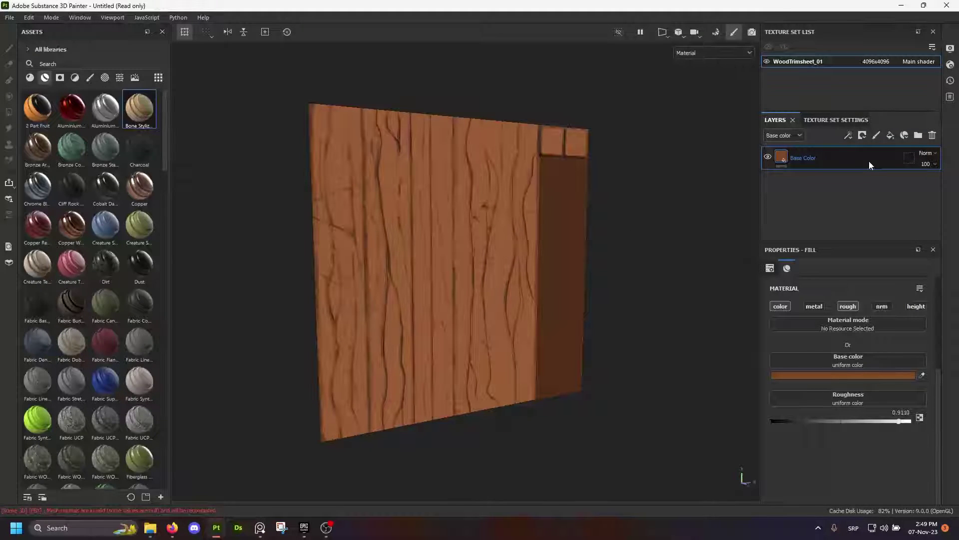
Duplicate the Base Color layer and rename the copy to Edge
key(ctrl+d)
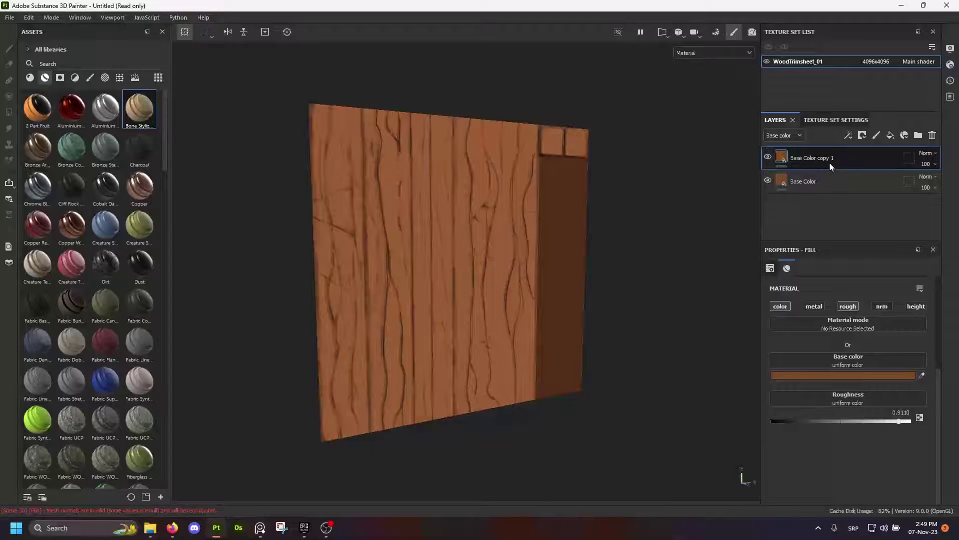
double_click(831, 164)
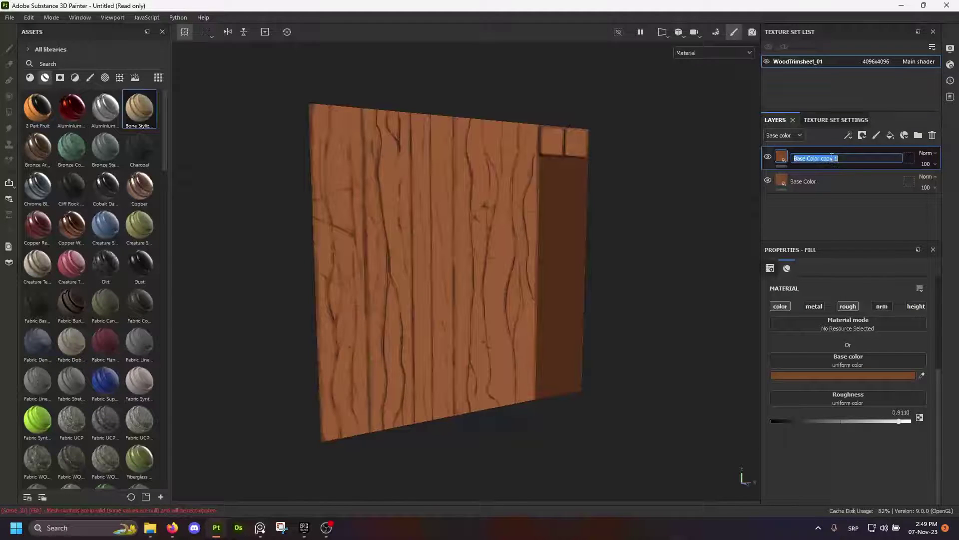
key(BackSpace)
text(Edge)
key(Return)
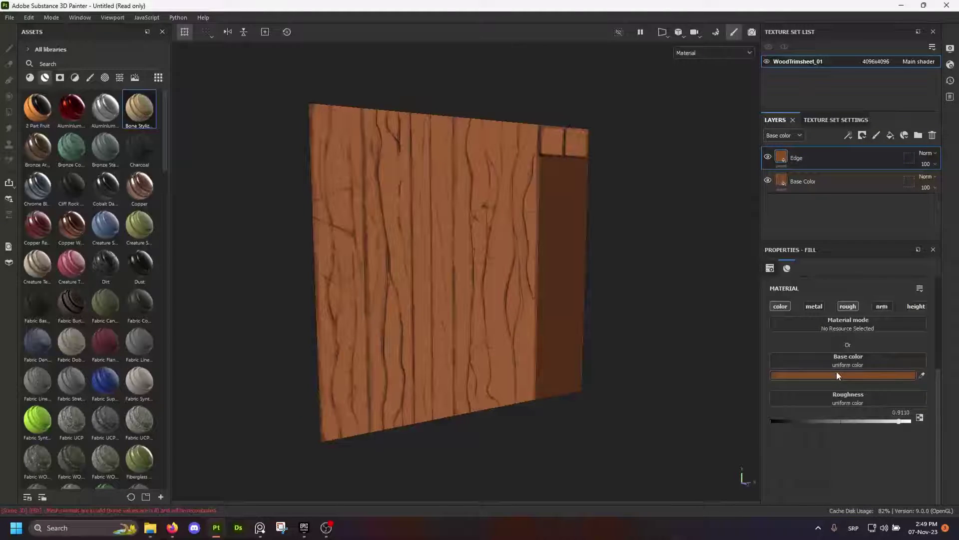
Add a black mask to the Edge layer and drive it with a Curvature generator
right_click(784, 157)
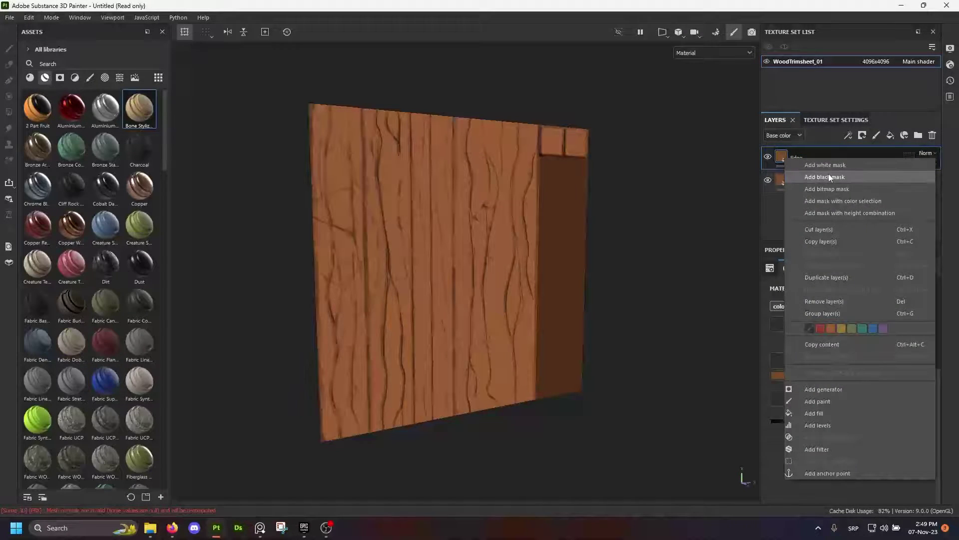
click(828, 177)
right_click(795, 156)
click(838, 327)
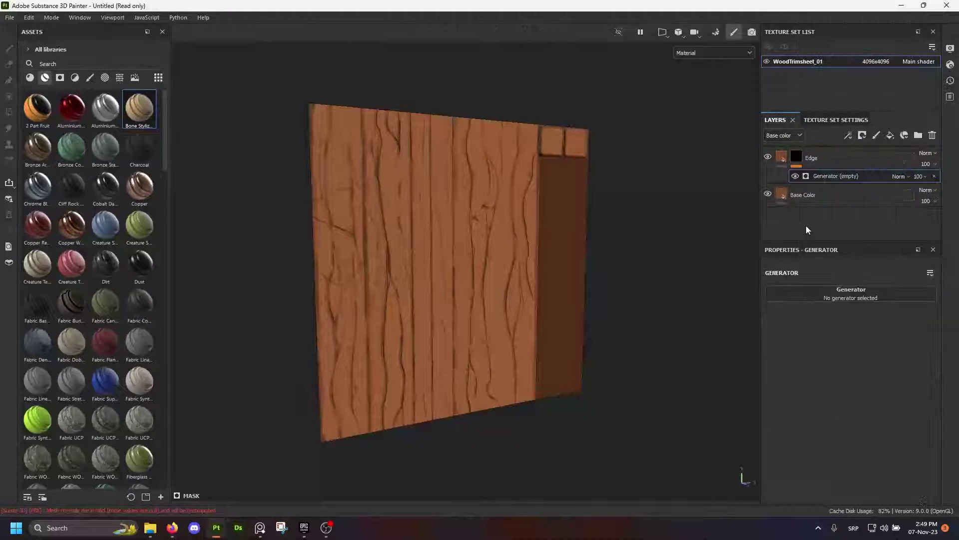
click(820, 295)
click(856, 308)
text(curv)
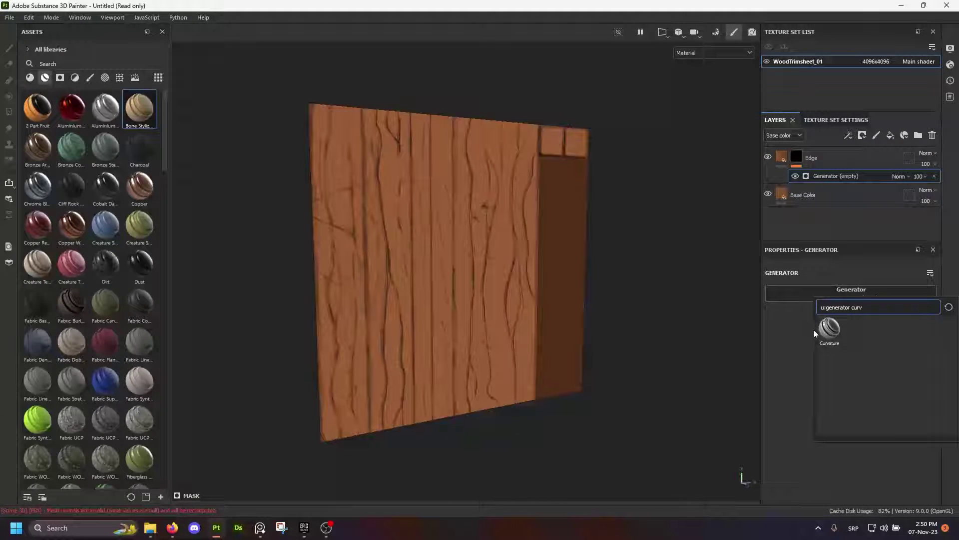
click(827, 328)
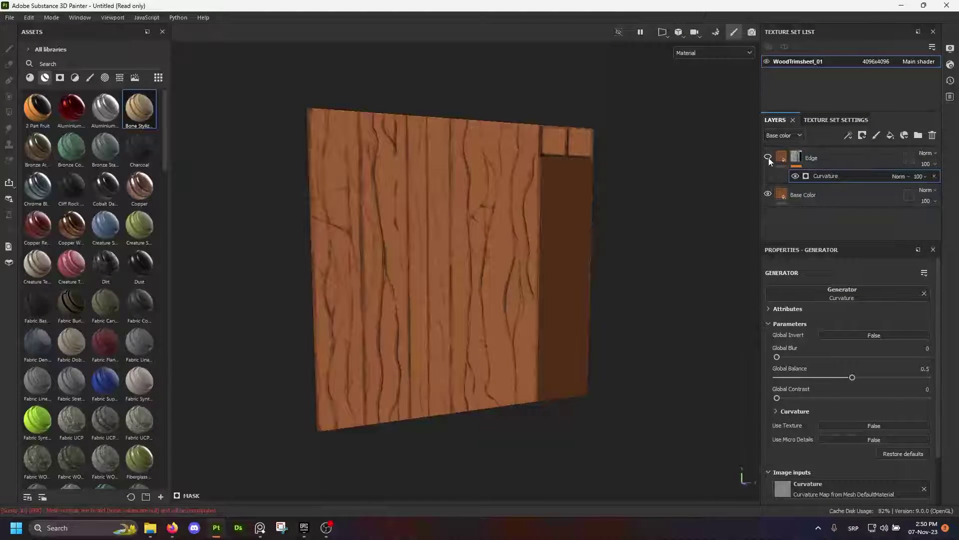
Set the Edge layer's base color to the lighter orange-brown B36934
click(782, 157)
click(834, 378)
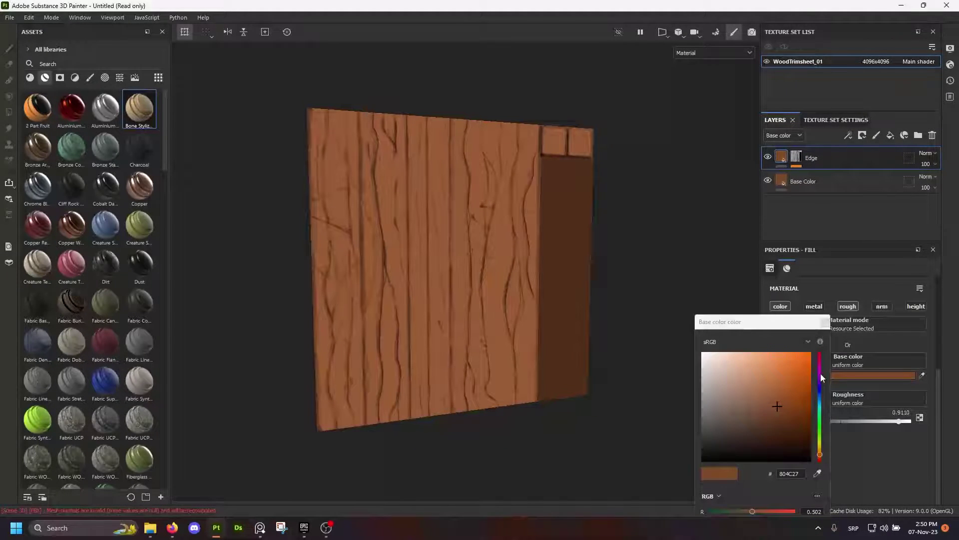
click(779, 384)
alt+drag(584, 289, 484, 242)
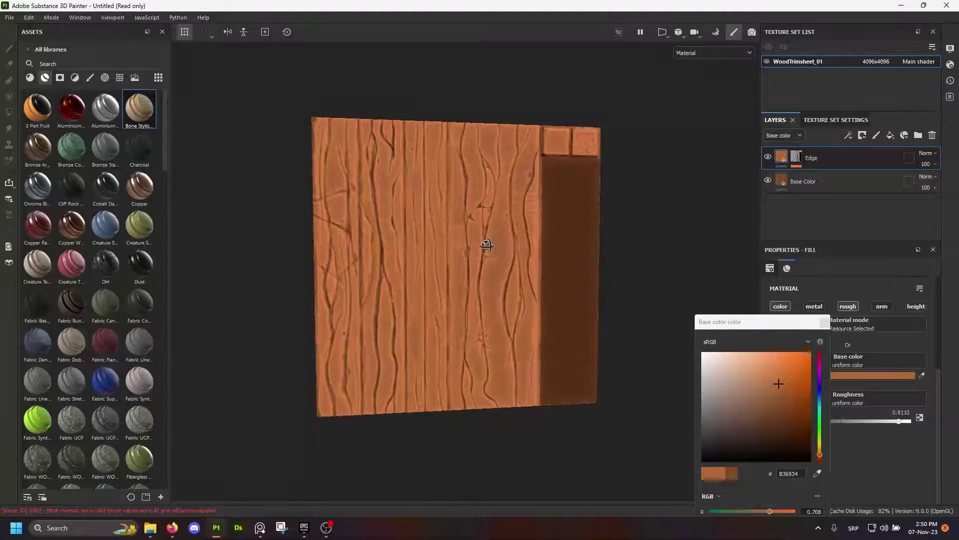
scroll(454, 250, up, 1)
click(825, 323)
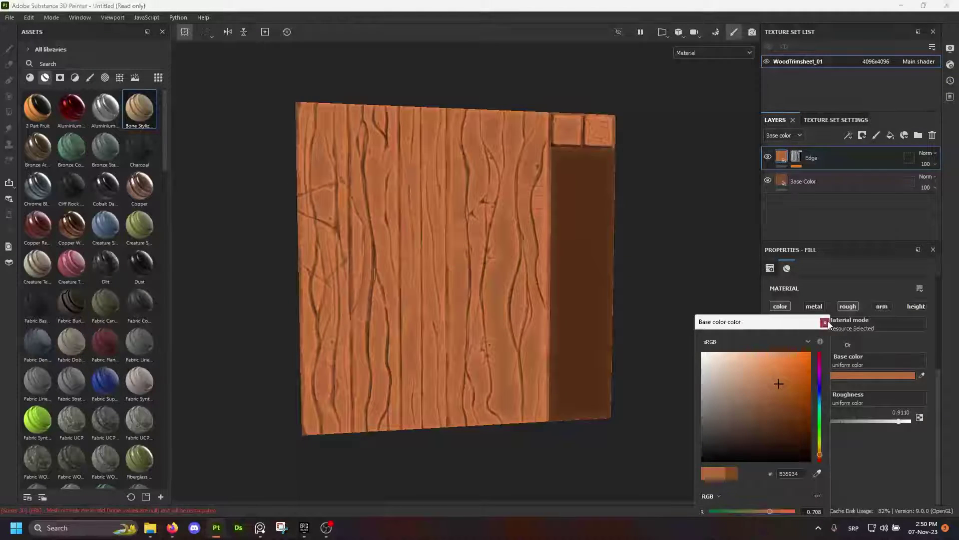
Lower the Global Balance of the Edge mask's Curvature generator to 0.28
click(795, 157)
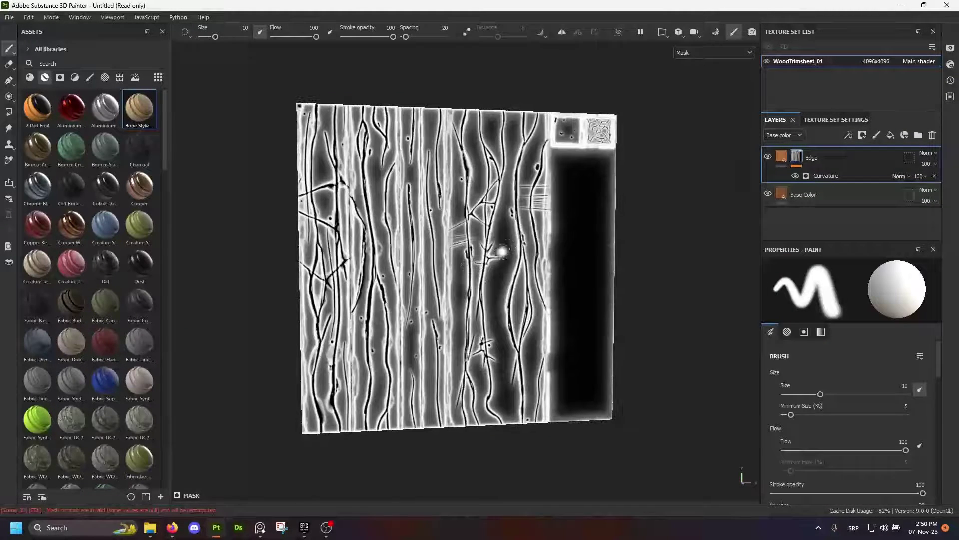
click(825, 176)
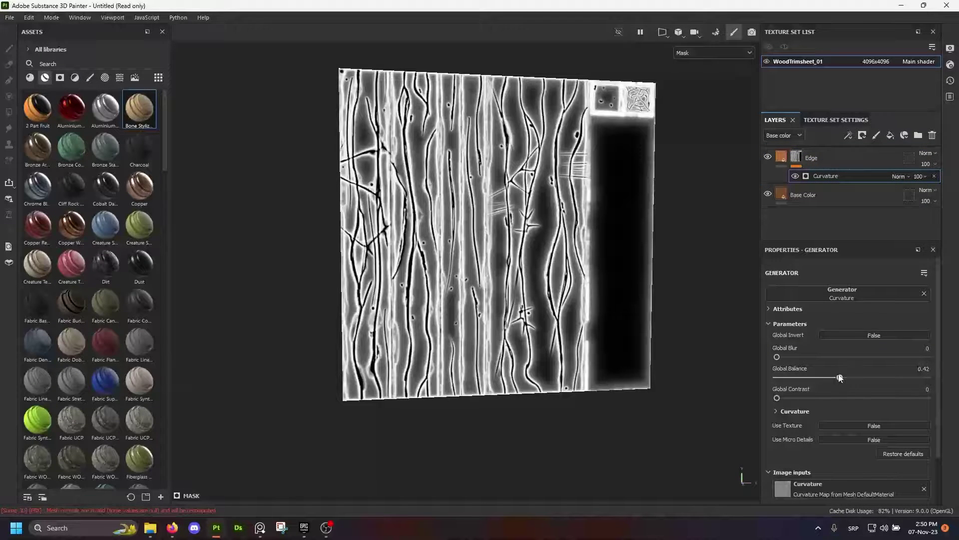
drag(840, 378, 819, 378)
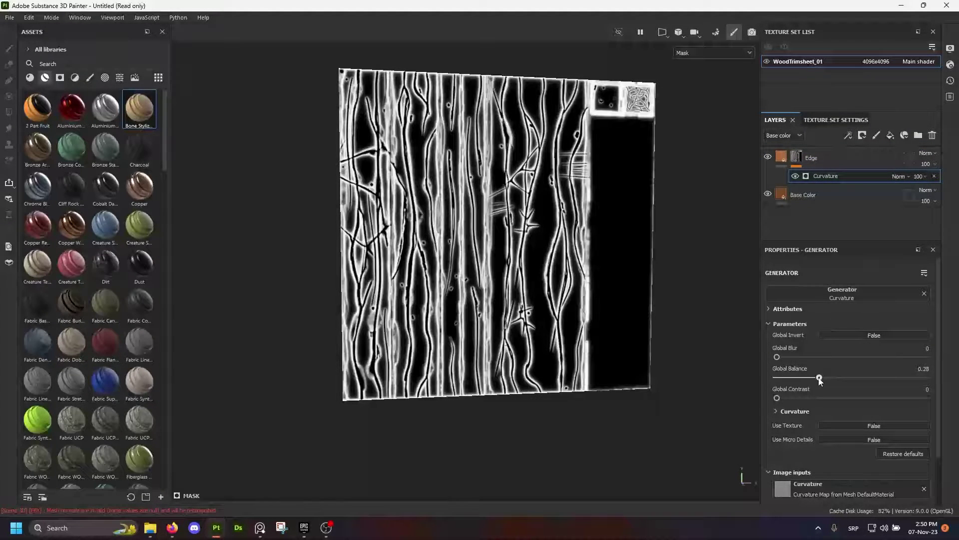
Add Levels to the Edge mask, raising the input black point to 0.191, shifting midtones toward white, and lowering the output white to about 0.67
right_click(796, 158)
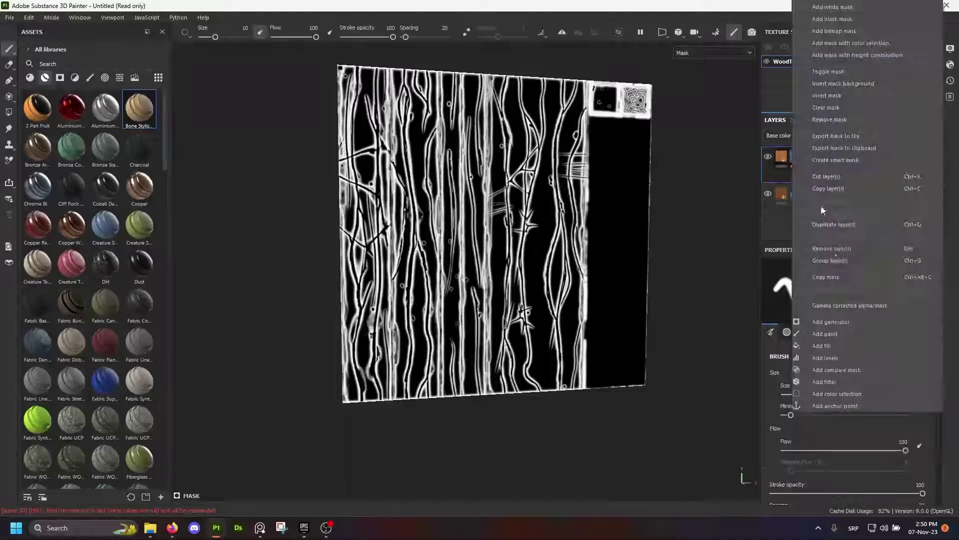
click(832, 355)
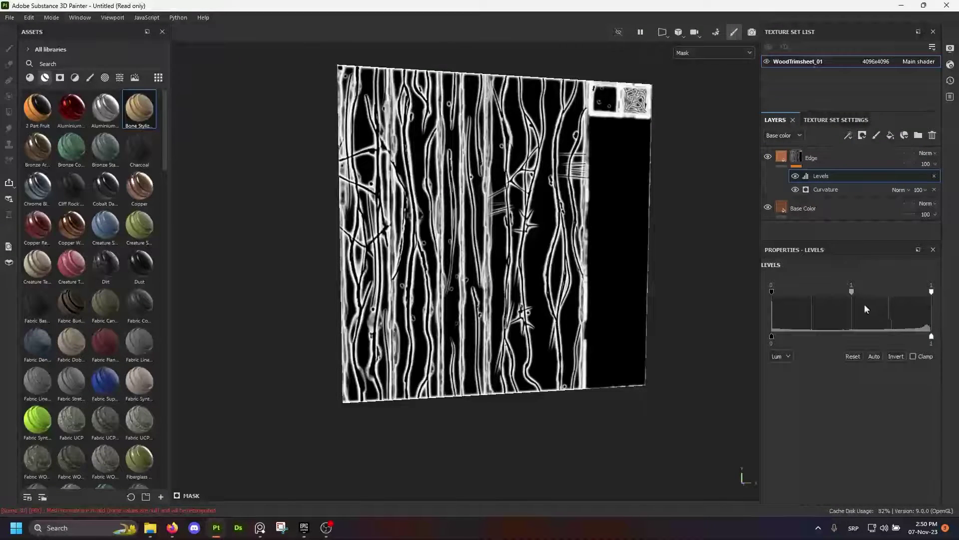
drag(852, 291, 899, 289)
drag(773, 291, 802, 290)
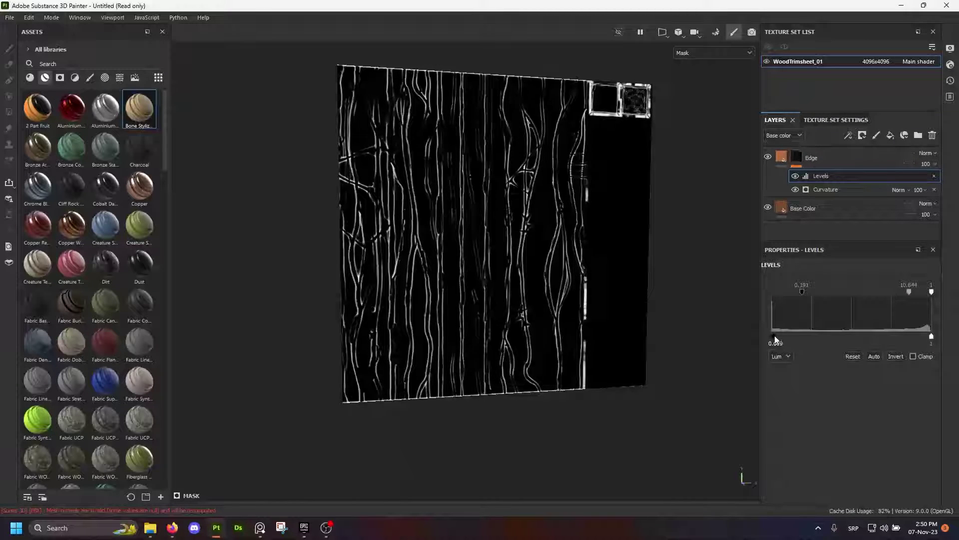
mouse_move(775, 337)
mouse_down()
mouse_move(814, 335)
mouse_move(772, 336)
mouse_up()
drag(931, 337, 879, 338)
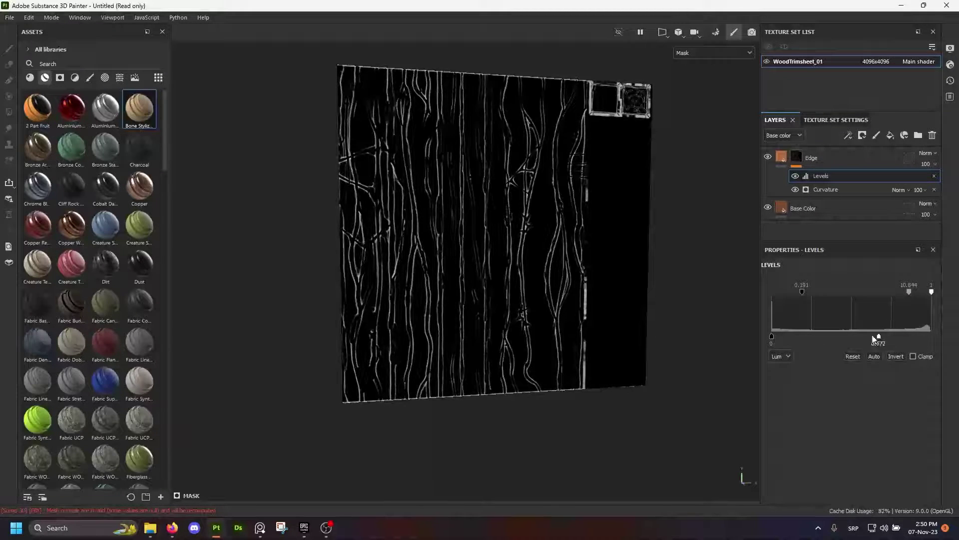
Raise the output white of the Edge mask's Levels to 1 and check the result on the planks
click(782, 158)
scroll(493, 221, down, 2)
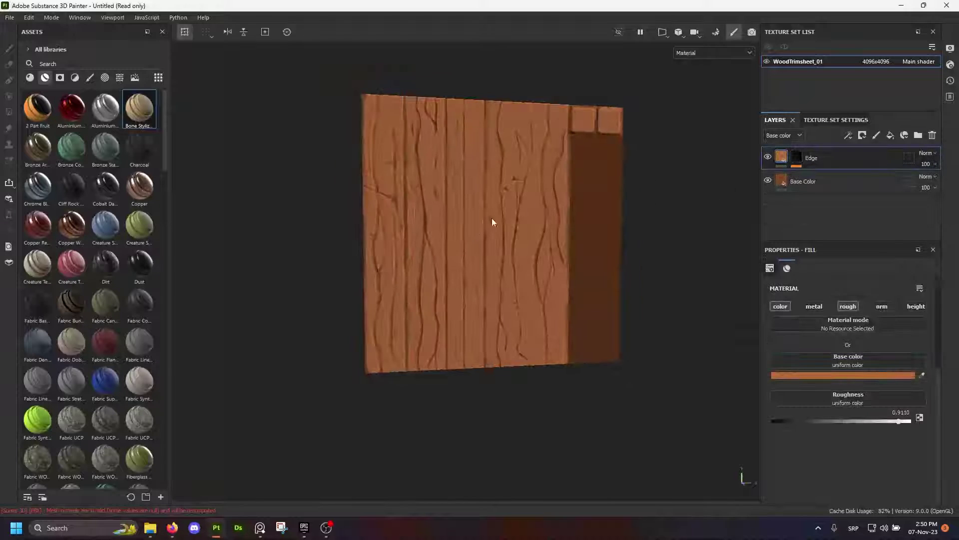
alt+drag(492, 221, 467, 225)
scroll(439, 219, up, 5)
scroll(470, 216, down, 5)
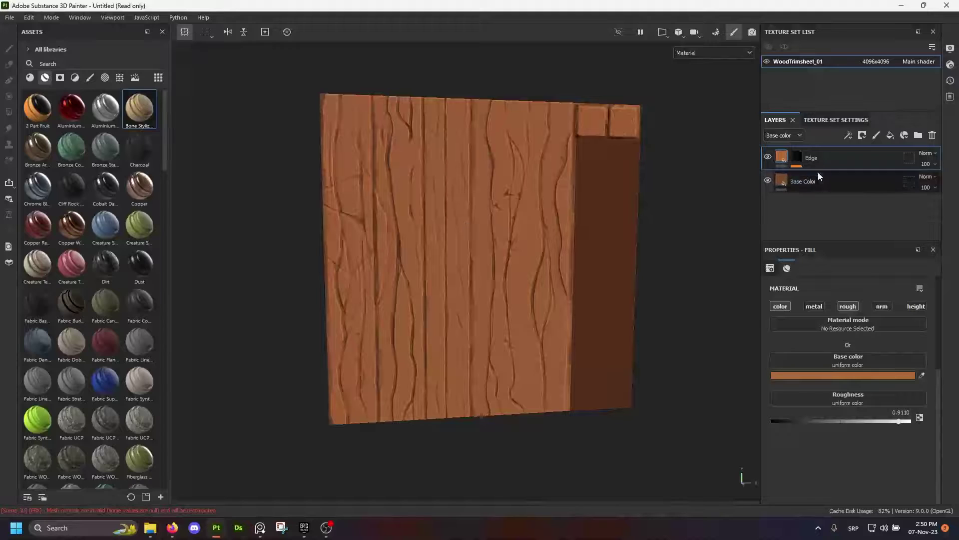
click(797, 157)
click(833, 178)
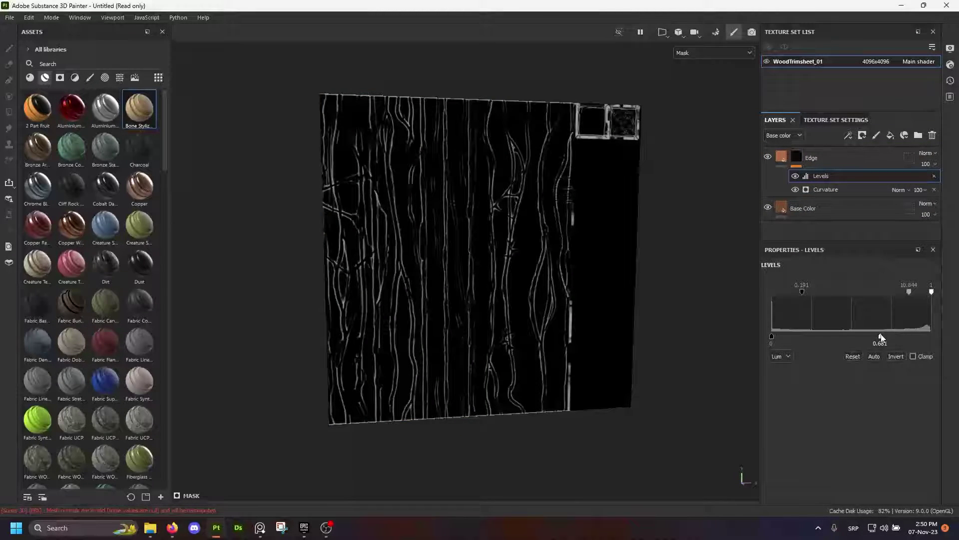
drag(881, 338, 924, 332)
click(781, 156)
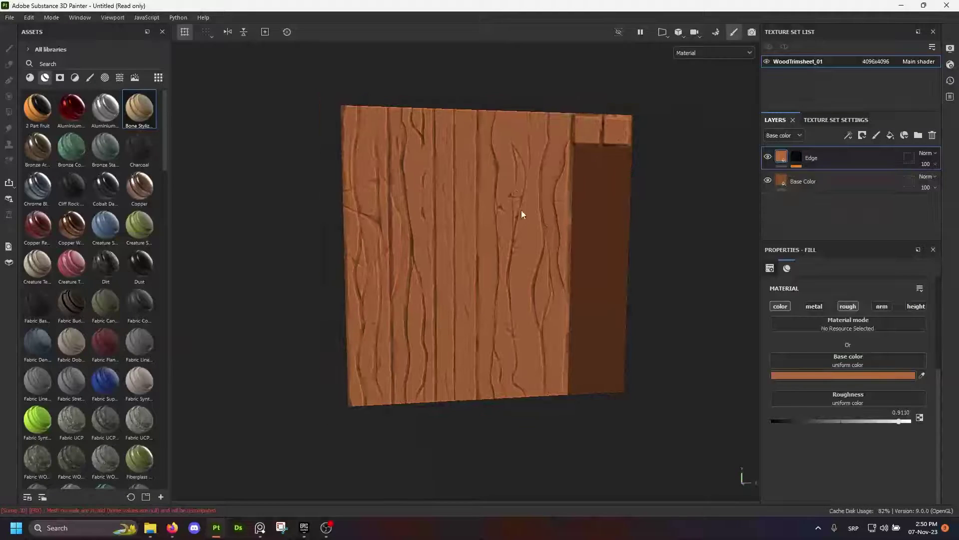
In the Edge mask's Levels, set the midtone to about 4.65 and lower the input black point to 0
click(797, 158)
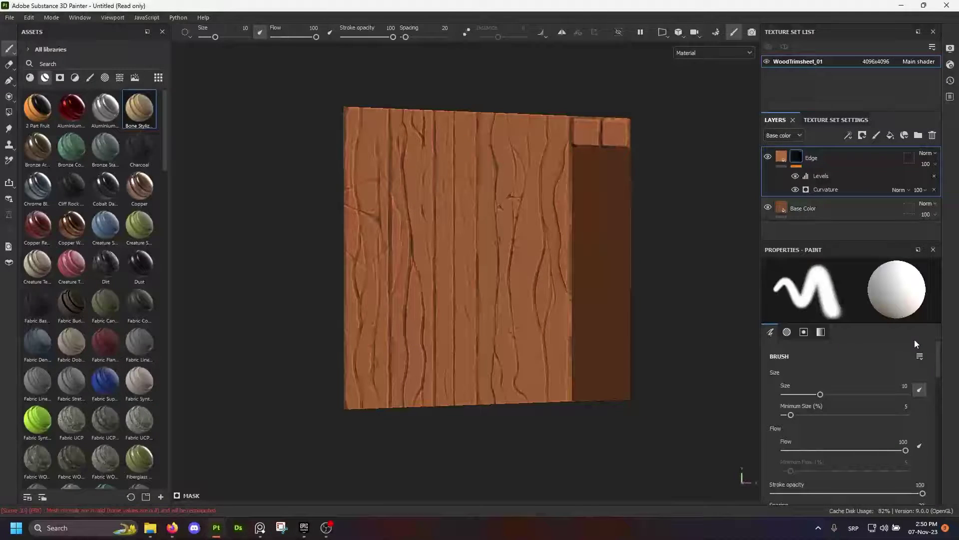
click(844, 176)
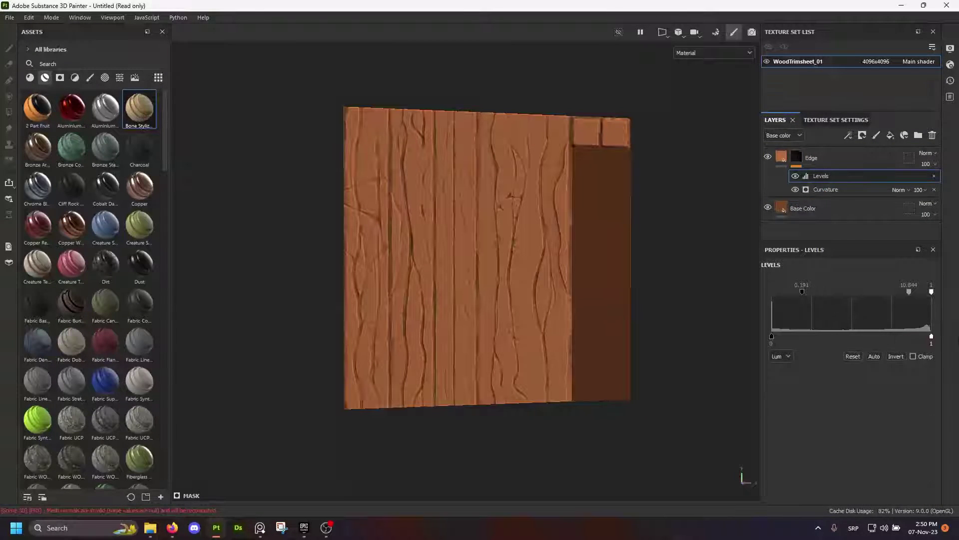
drag(883, 292, 883, 294)
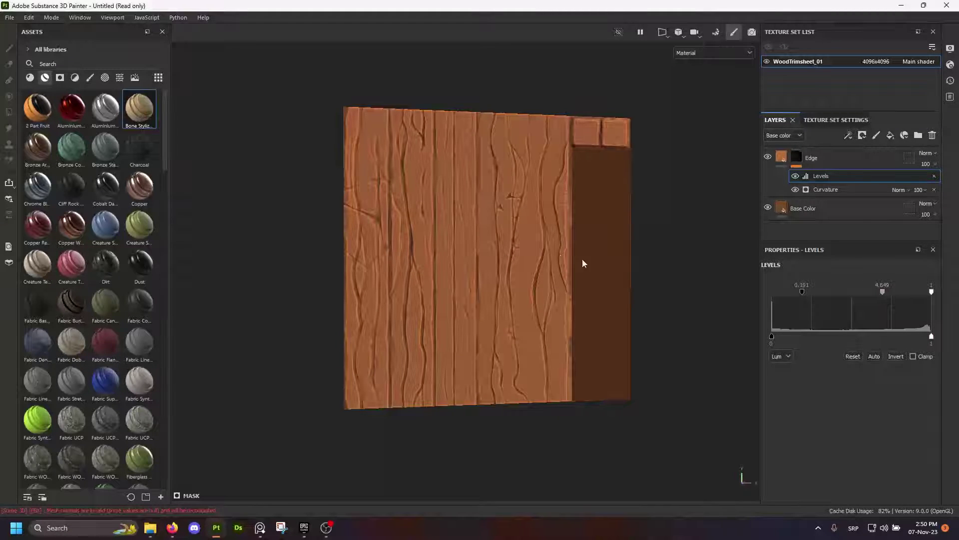
alt+drag(584, 263, 574, 267)
drag(802, 291, 716, 289)
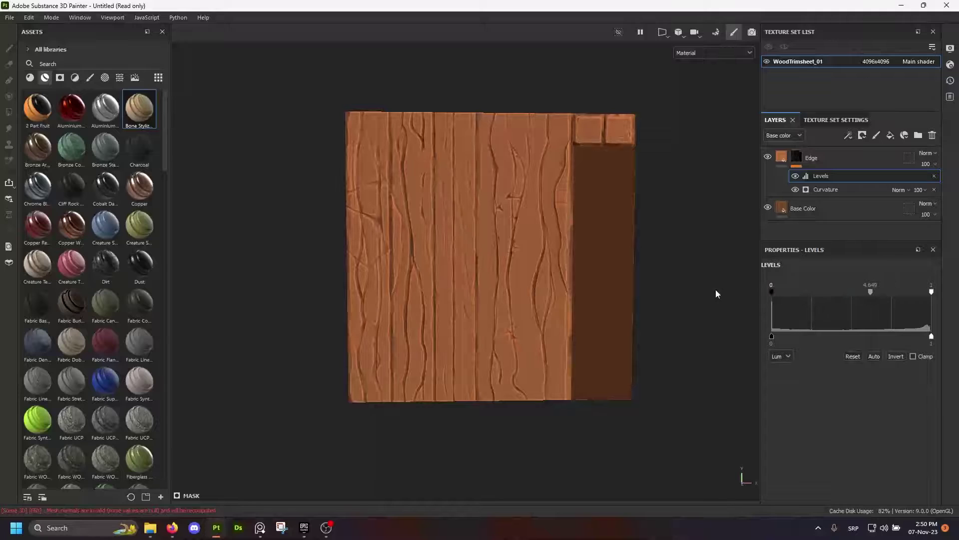
Shift the midtone of the Edge mask's Levels to about 9.9 to thin the edge highlights
alt+drag(530, 275, 390, 220)
scroll(418, 229, up, 5)
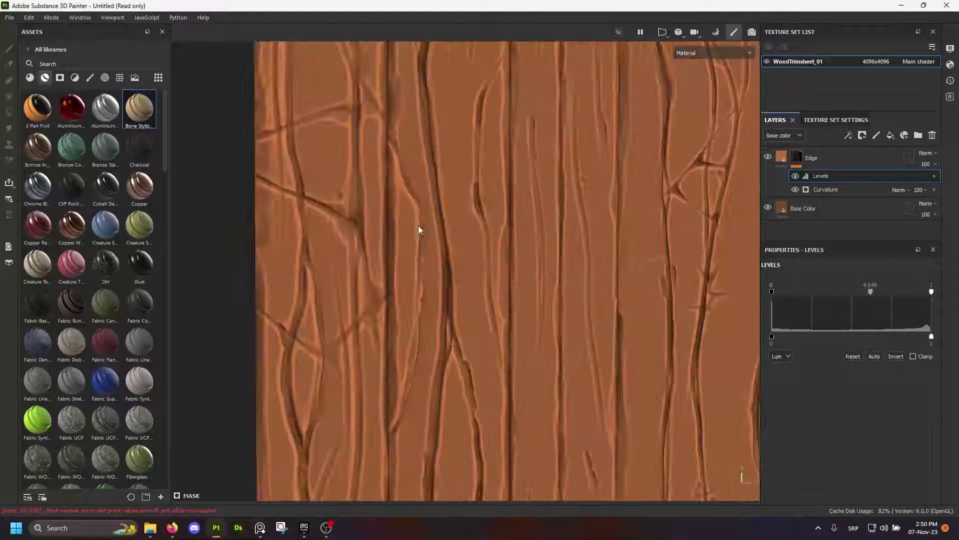
drag(870, 293, 899, 297)
scroll(569, 259, down, 5)
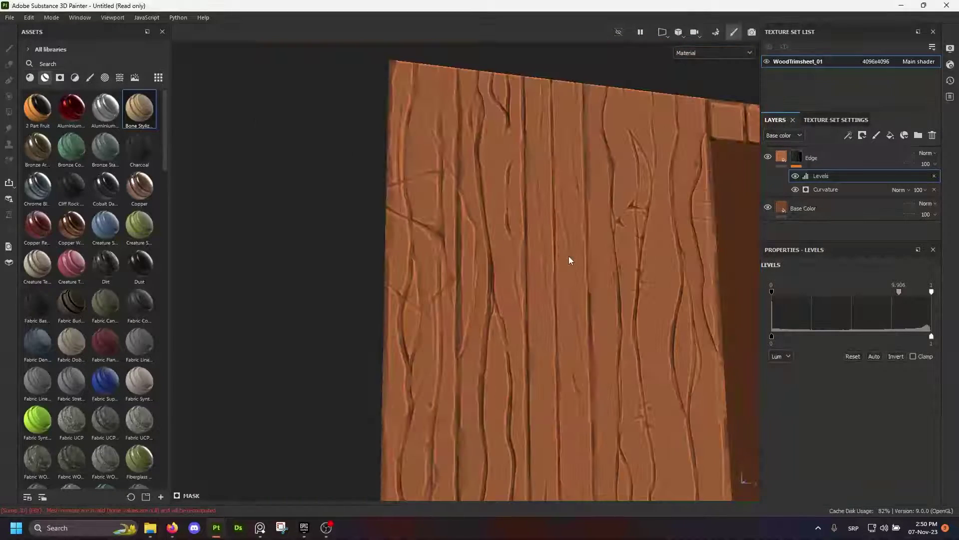
mouse_move(570, 259)
alt+mouse_down()
mouse_move(578, 272)
mouse_move(562, 250)
alt+mouse_up()
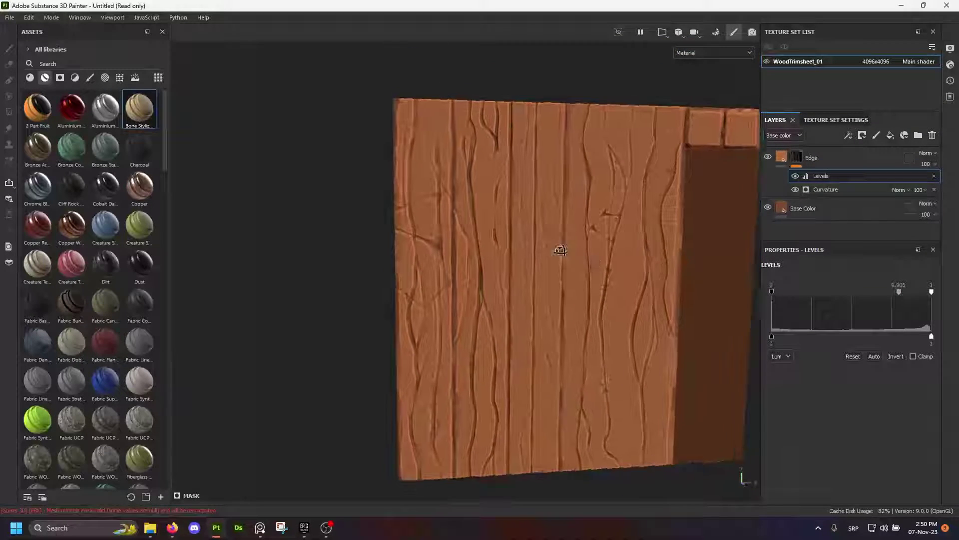
Set the Edge layer's base color to the less saturated orange-brown B4764A
click(783, 158)
click(860, 376)
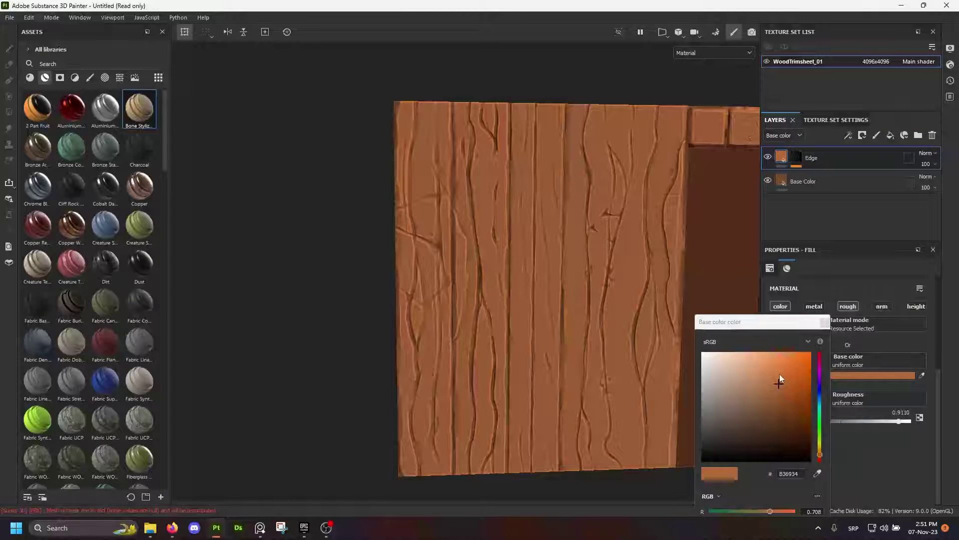
drag(780, 374, 766, 383)
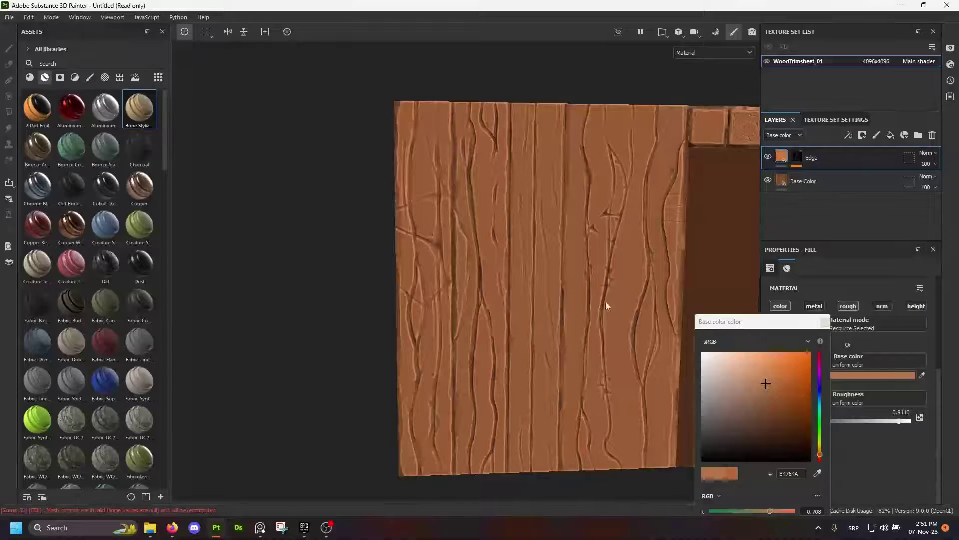
alt+drag(606, 302, 550, 253)
click(827, 322)
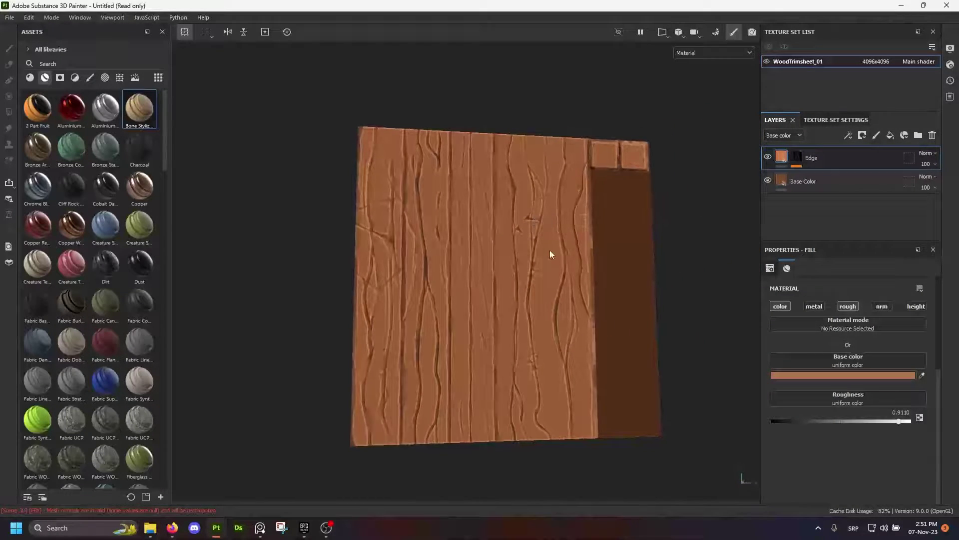
scroll(450, 242, up, 5)
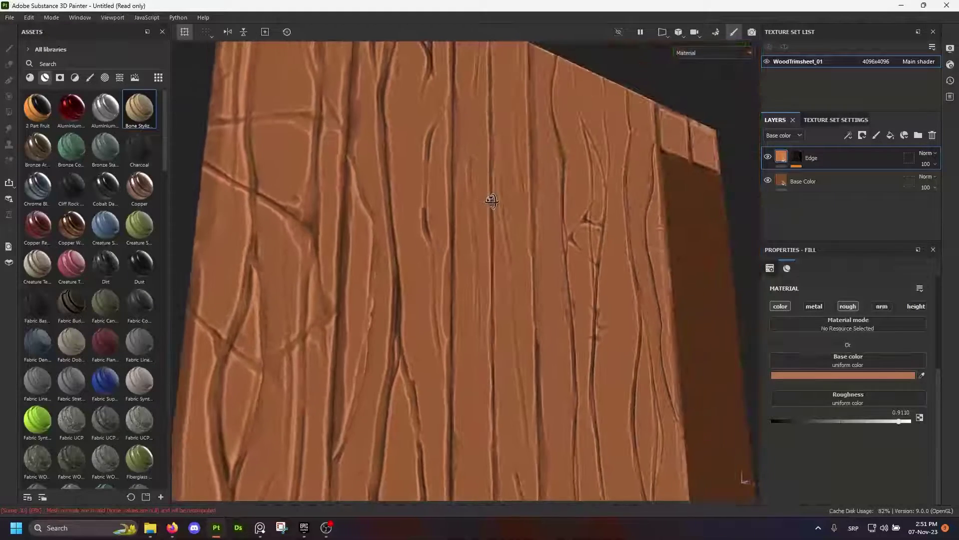
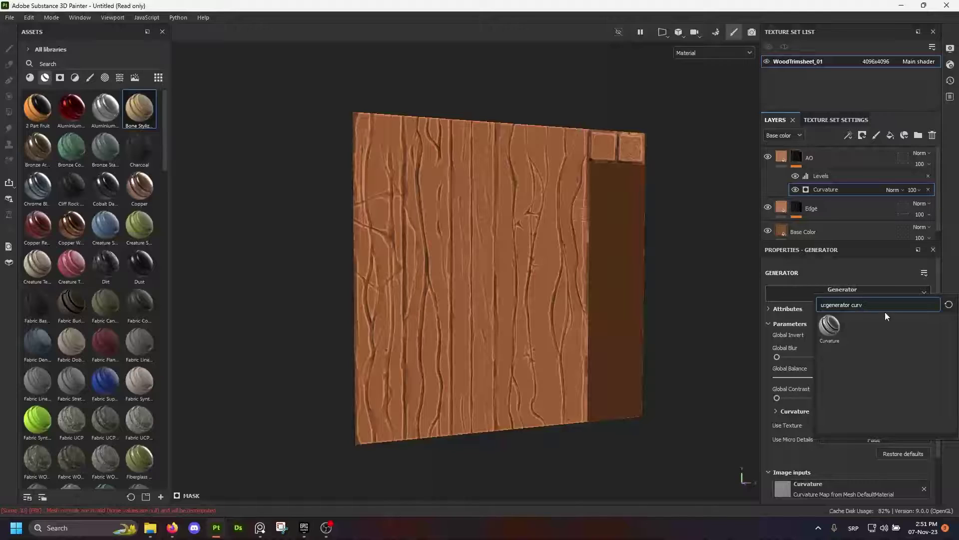
Remove the Levels from the AO layer's mask and replace its Curvature generator with the Dirt generator
click(928, 176)
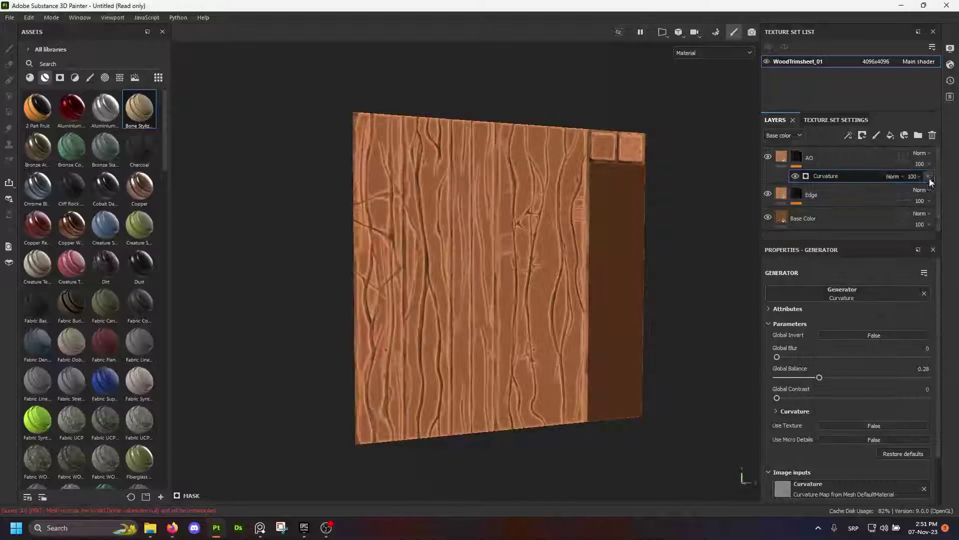
click(842, 292)
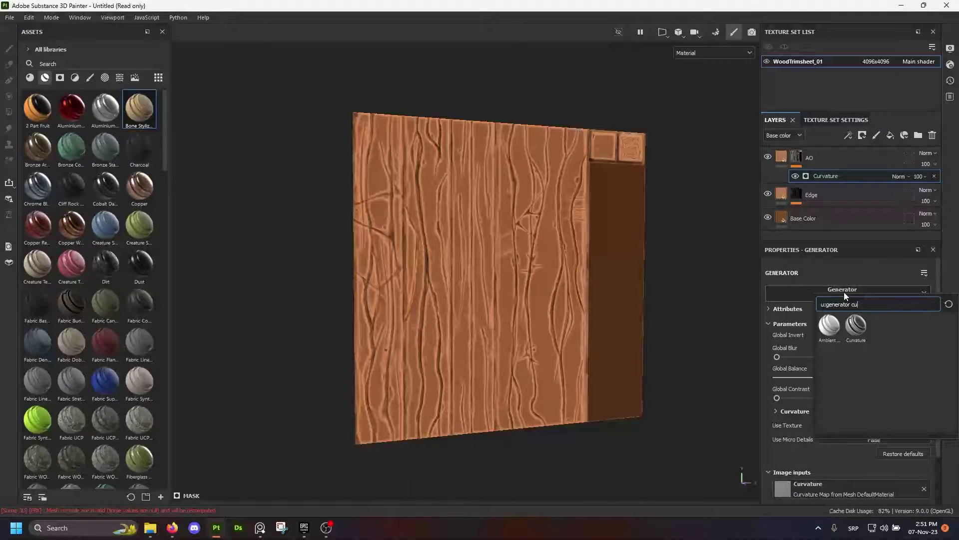
text(dirt)
click(831, 325)
alt+drag(535, 256, 514, 255)
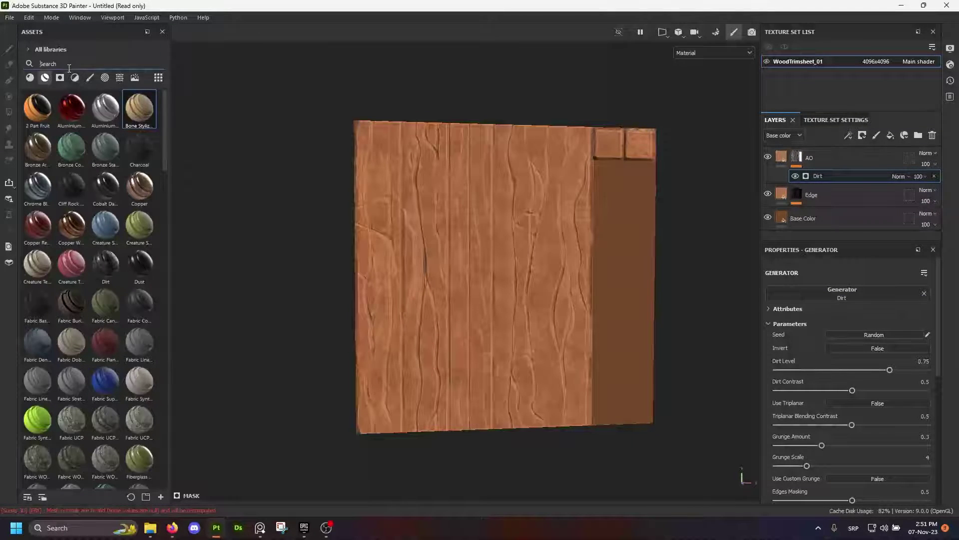
Remove the Dirt generator from the AO mask and apply the Dirt smart mask from the asset library instead
click(69, 66)
text(dirt)
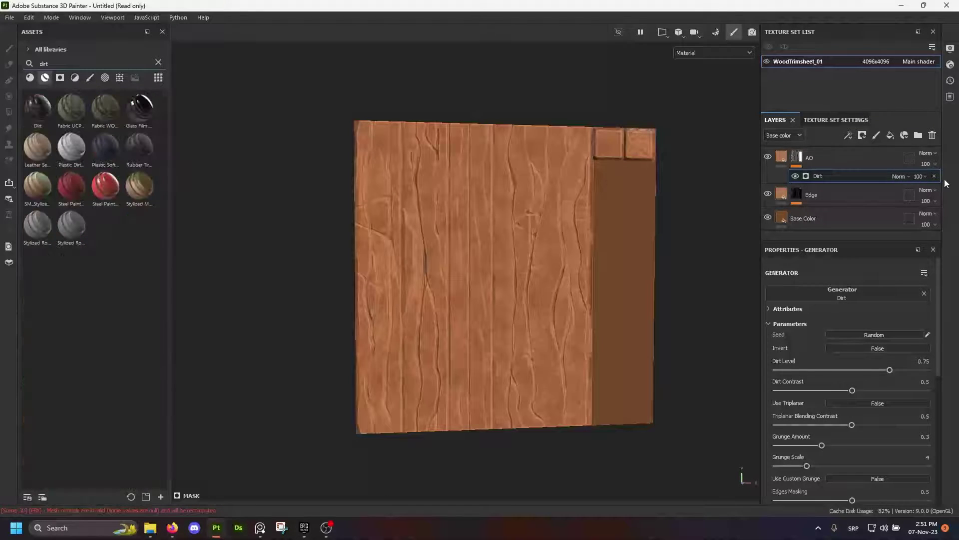
click(934, 177)
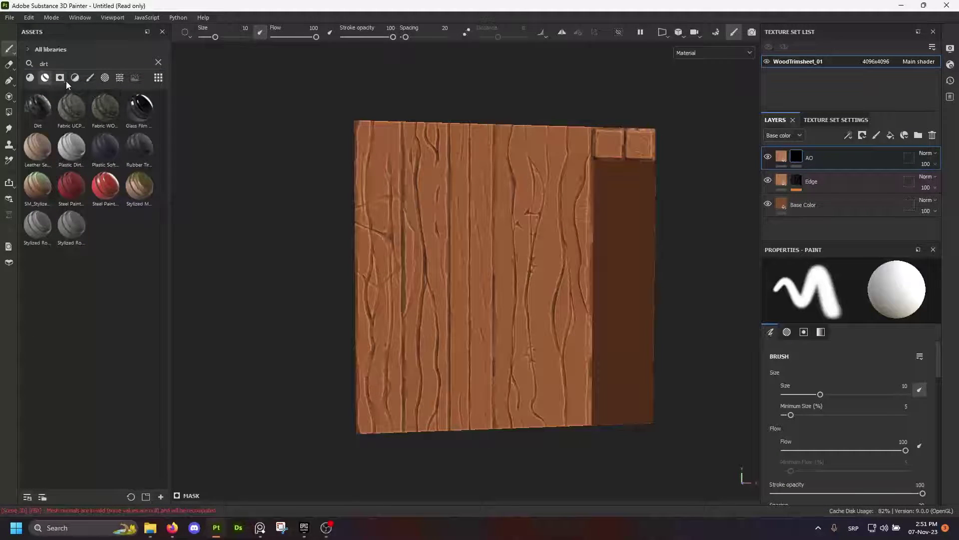
click(62, 80)
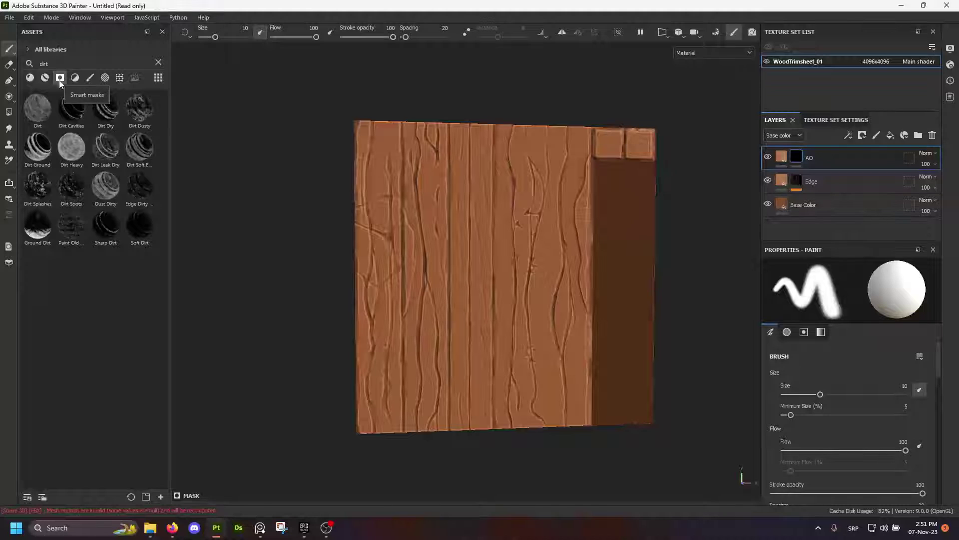
drag(31, 110, 814, 158)
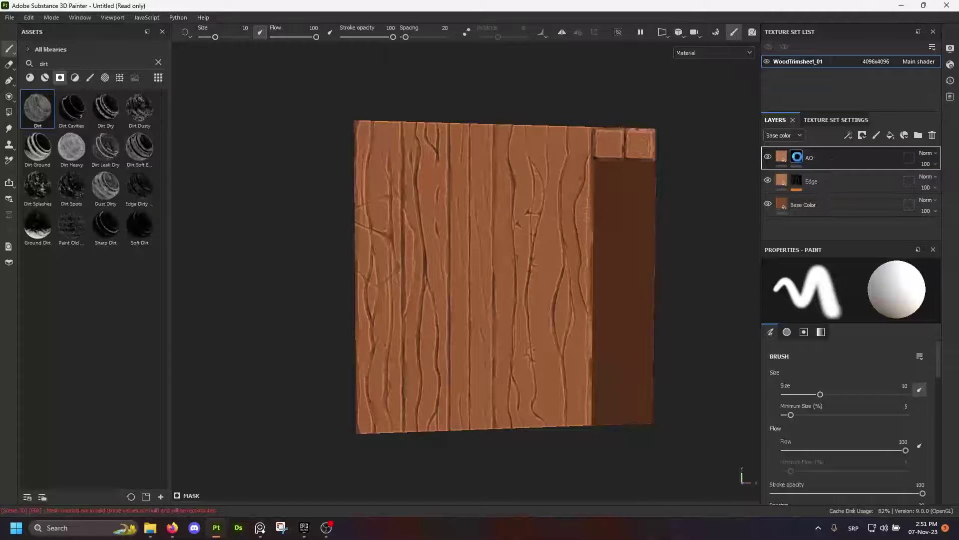
scroll(495, 225, up, 1)
alt+drag(494, 225, 428, 225)
scroll(445, 197, up, 3)
alt+drag(458, 170, 454, 199)
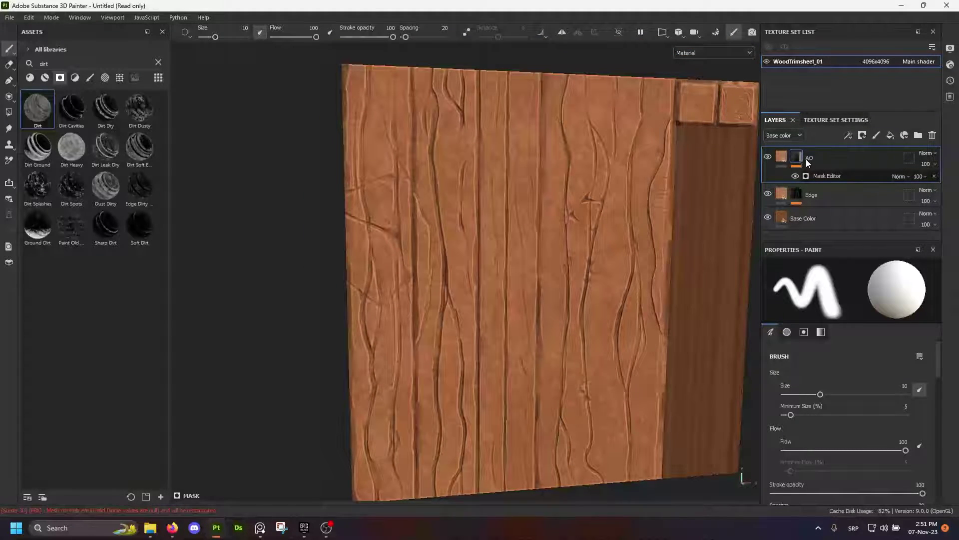
Examine the AO layer's Mask Editor effect, the Edge mask in isolation, and the individual texture channels
click(827, 176)
alt+drag(560, 213, 497, 178)
click(796, 194)
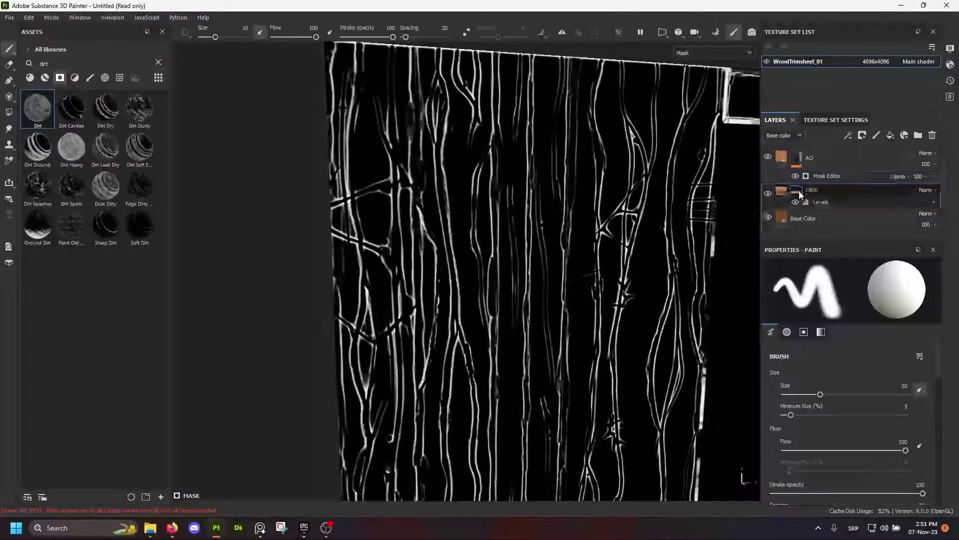
key(c)
key(c)
key(c)
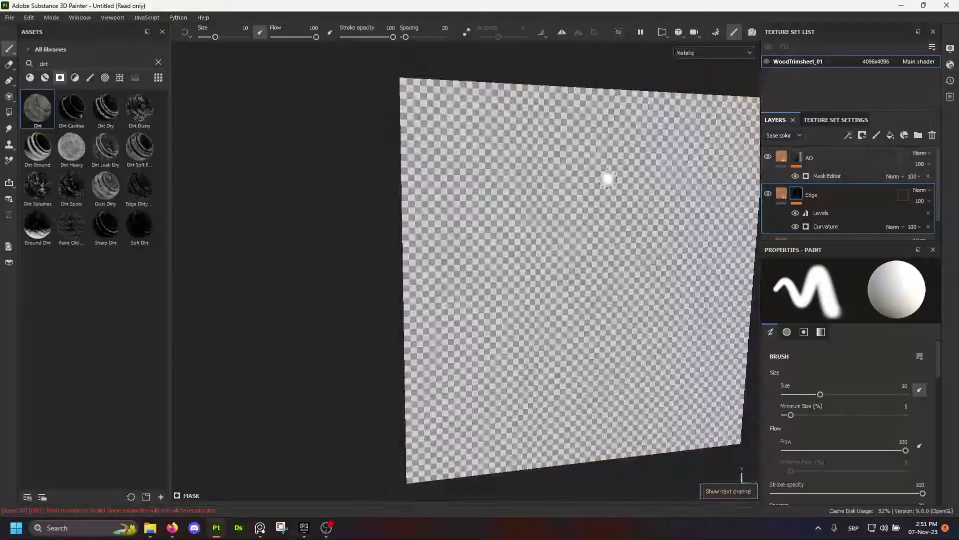
key(c)
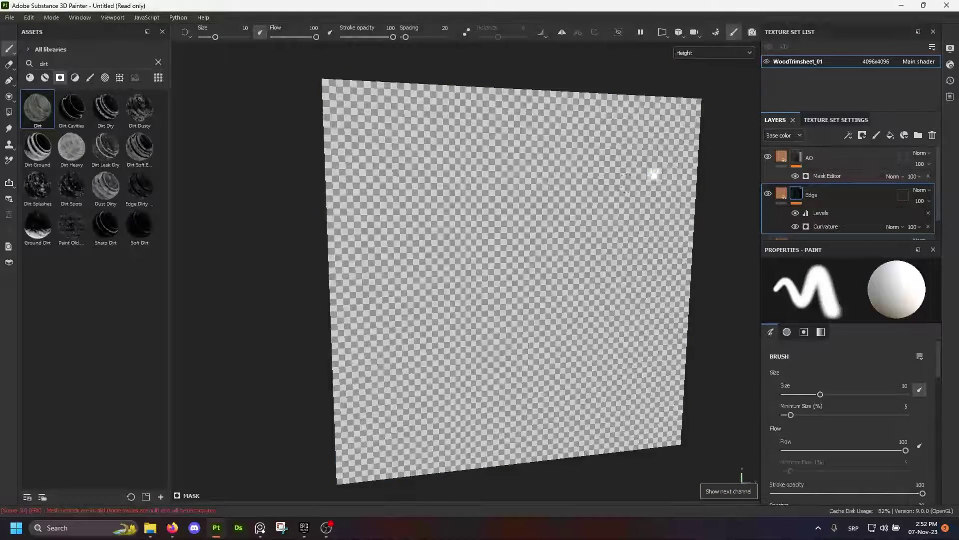
key(c)
Display the ambient occlusion mesh map and inspect it across the planks, cracks and small corner tiles
key(b)
key(b)
key(b)
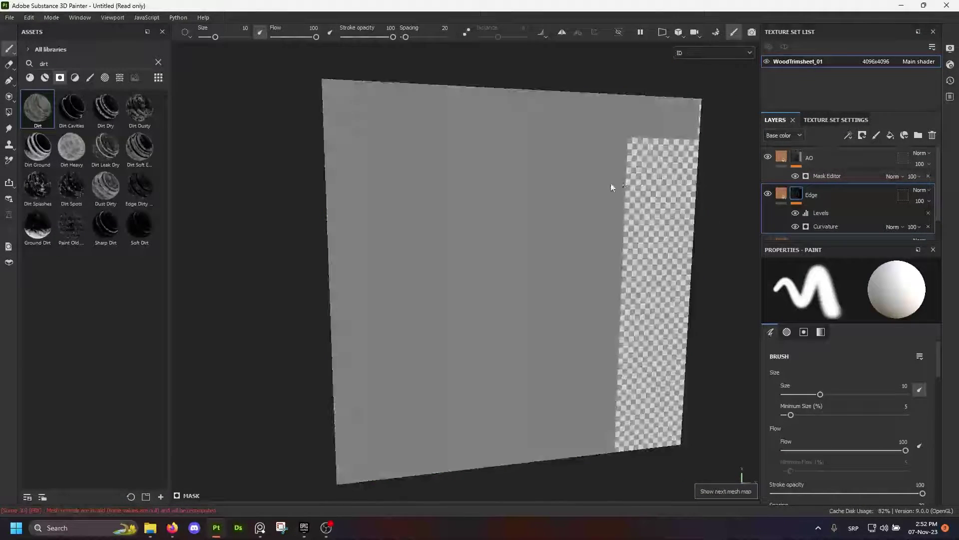
alt+drag(528, 214, 503, 204)
scroll(430, 200, up, 5)
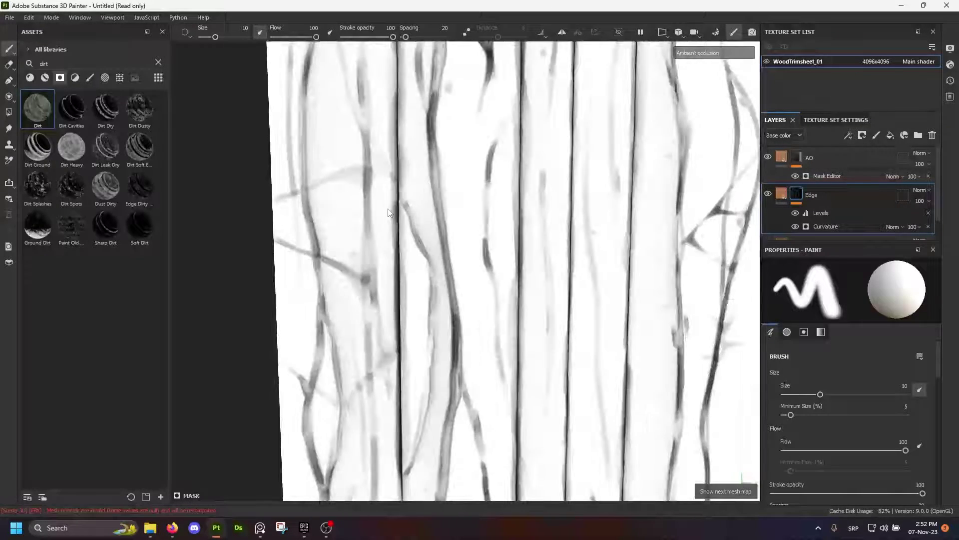
alt+drag(415, 195, 431, 234)
scroll(432, 178, down, 5)
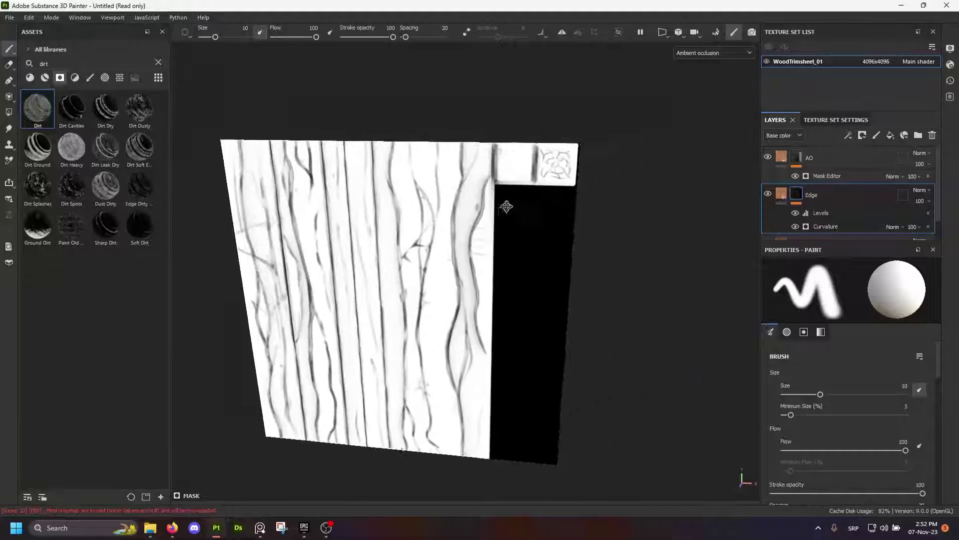
scroll(505, 203, up, 5)
alt+drag(529, 165, 402, 169)
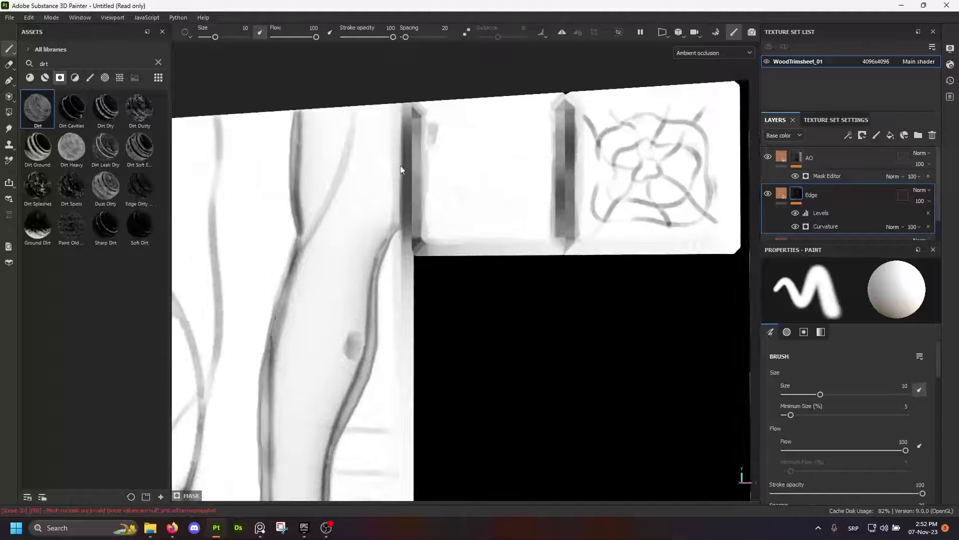
scroll(402, 170, down, 6)
alt+middle_drag(340, 210, 440, 166)
alt+drag(440, 166, 454, 205)
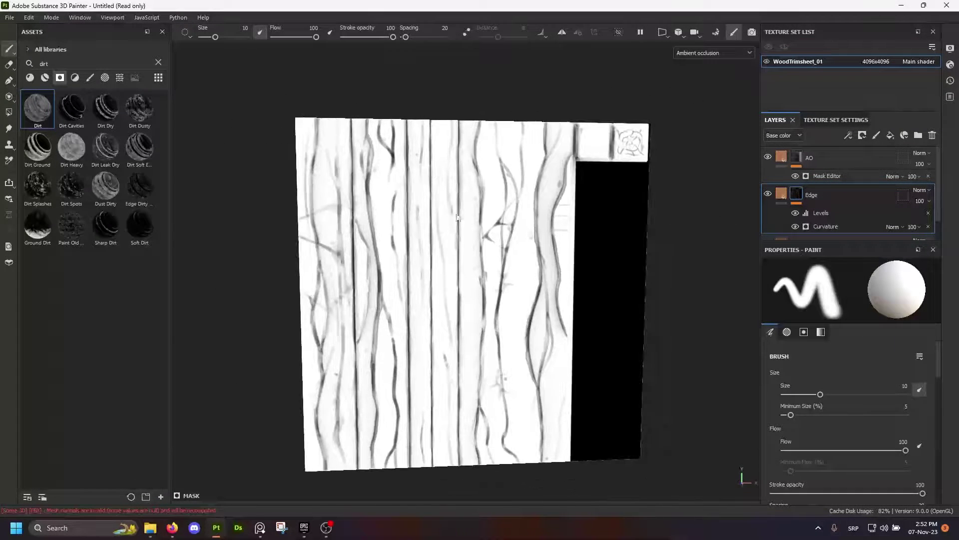
alt+middle_drag(334, 192, 376, 186)
scroll(376, 186, up, 2)
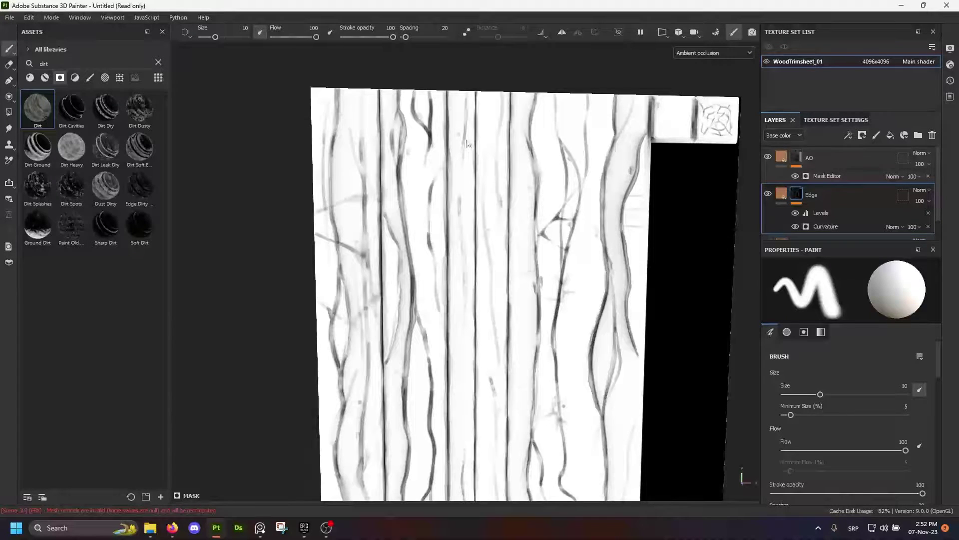
Adjust the AO mask's Mask Editor: Global Balance 0.49, Texture 0, Texture 2 0.08, and a stronger Ambient Occlusion amount
click(837, 224)
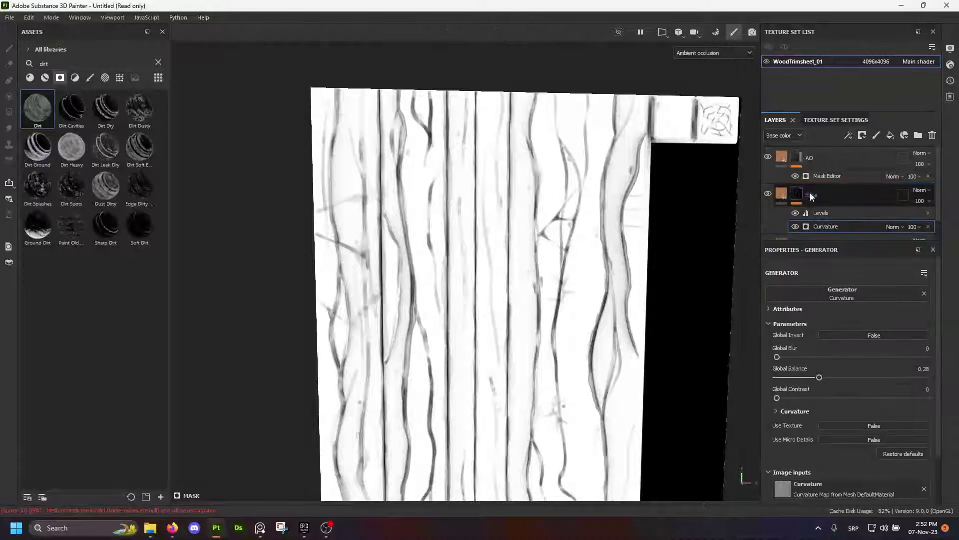
click(812, 177)
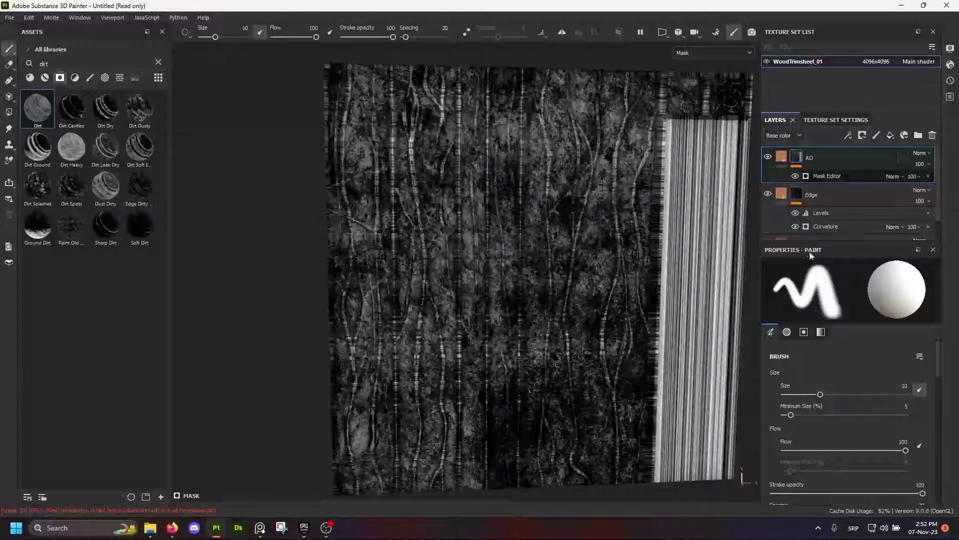
click(838, 179)
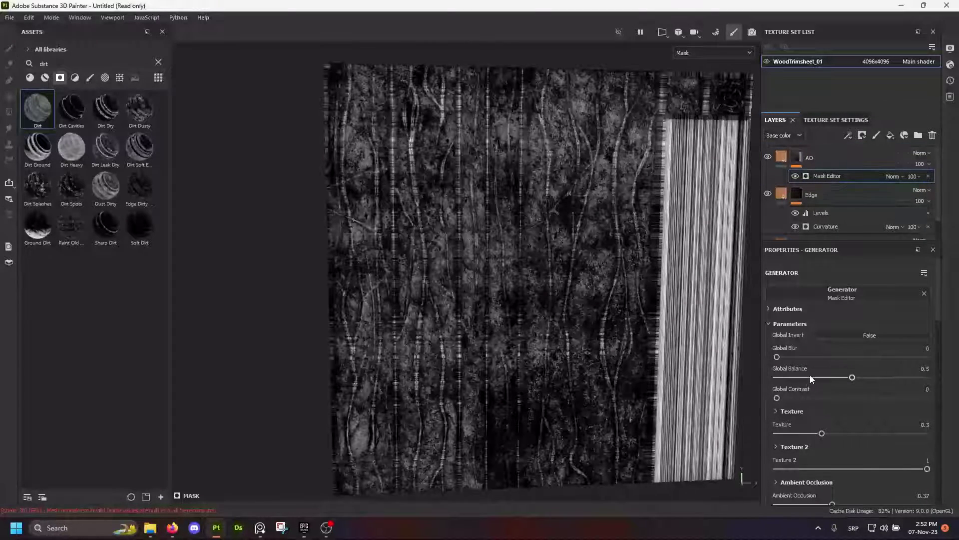
drag(810, 377, 850, 377)
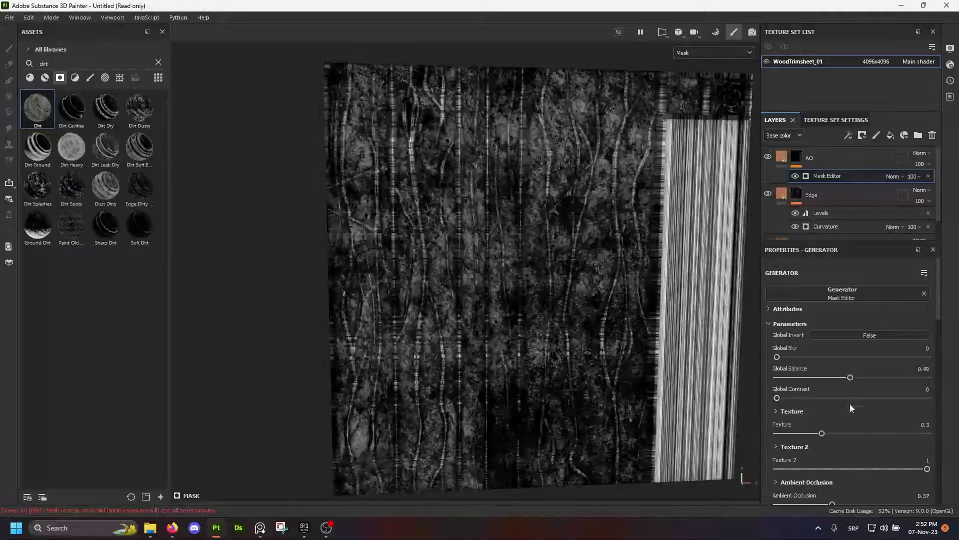
scroll(822, 408, down, 1)
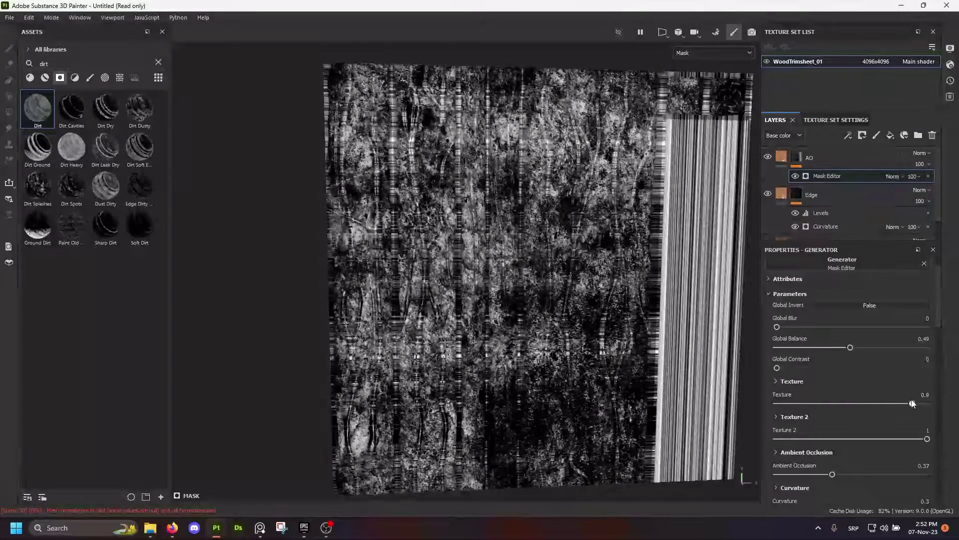
drag(912, 400, 776, 403)
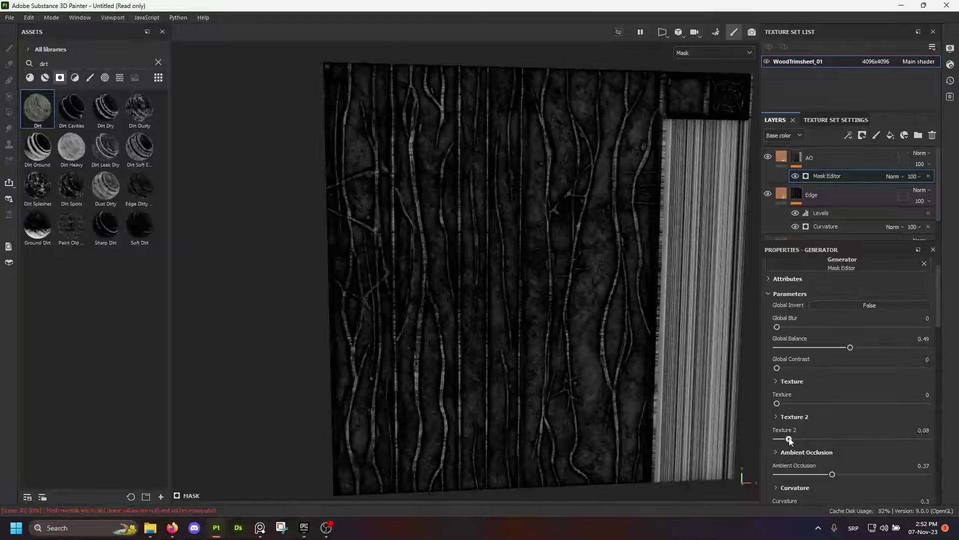
alt+drag(499, 325, 591, 306)
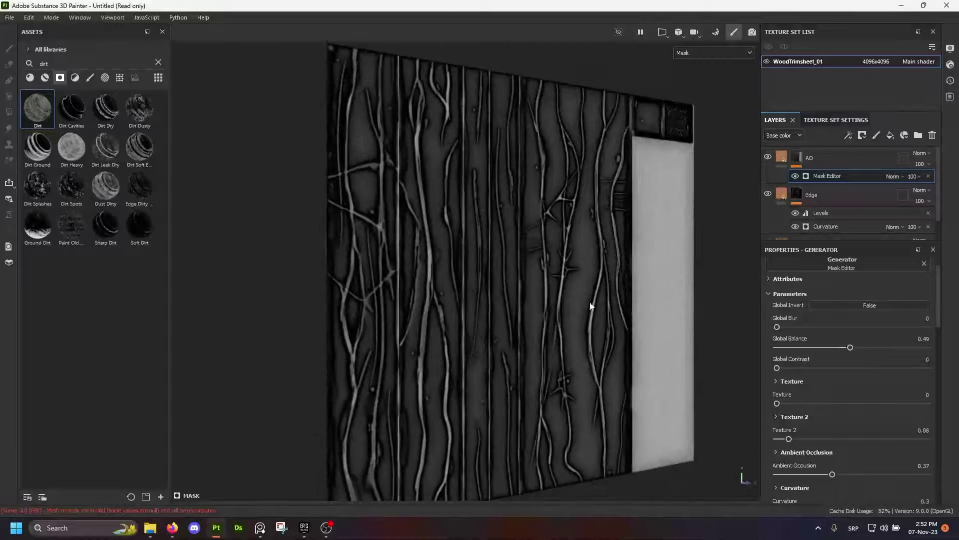
scroll(860, 387, down, 3)
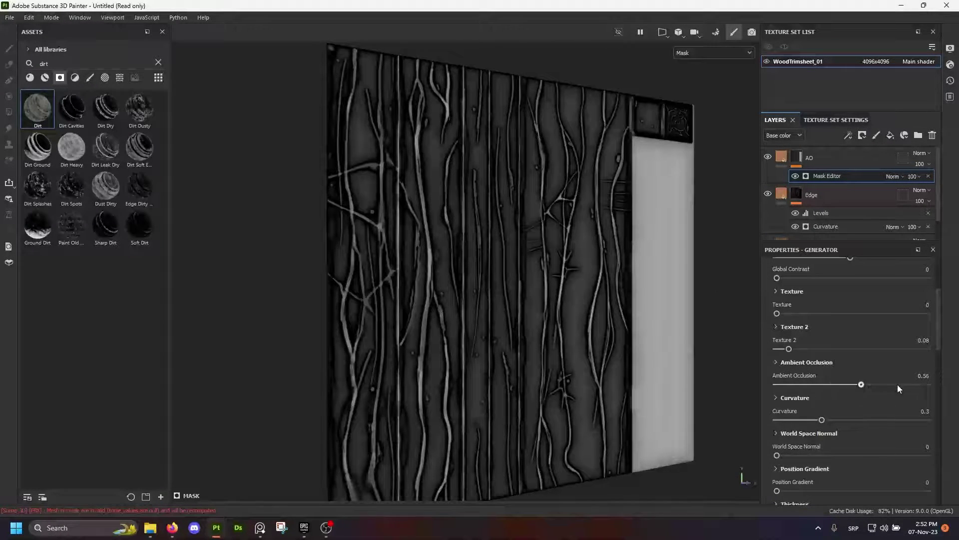
drag(897, 385, 917, 385)
mouse_move(505, 330)
alt+mouse_down()
mouse_move(536, 342)
mouse_move(546, 327)
alt+mouse_up()
Remove the Mask Editor from the AO layer's mask and add the Ambient Occlusion generator in its place
click(929, 176)
right_click(800, 153)
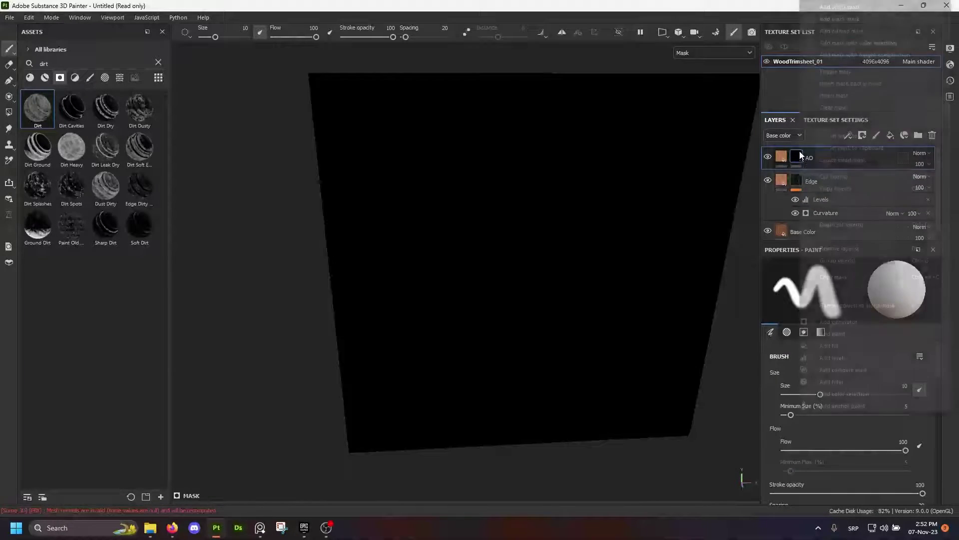
click(839, 322)
click(846, 299)
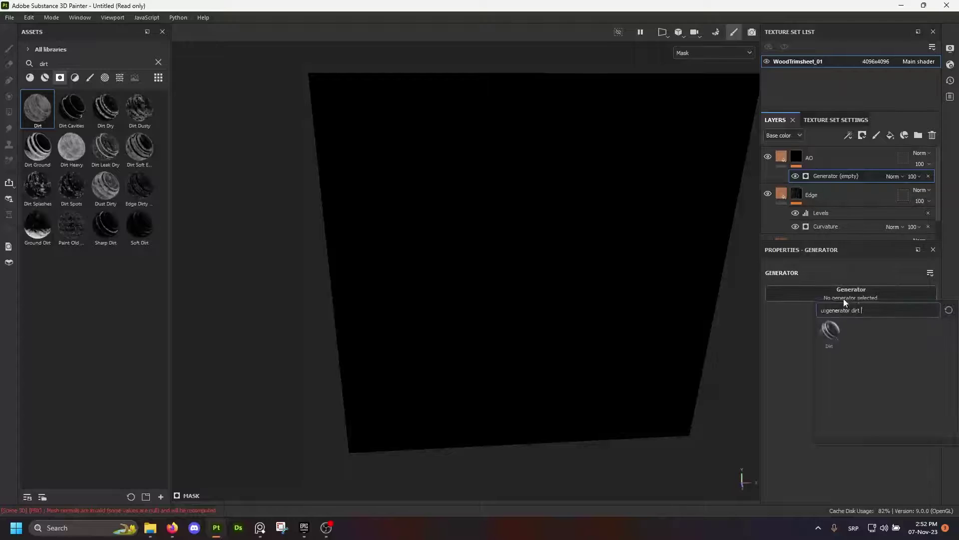
key(BackSpace)
key(BackSpace)
key(BackSpace)
key(BackSpace)
text(ao)
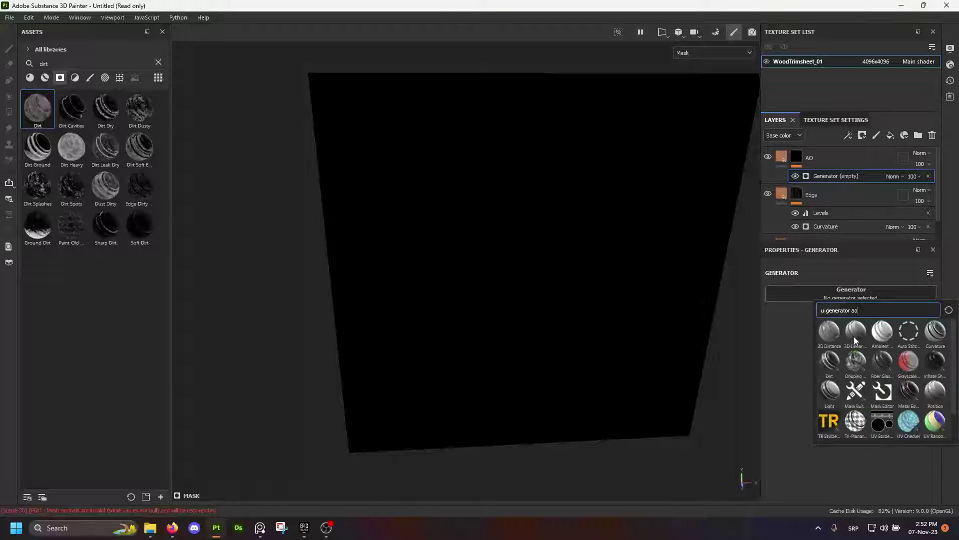
click(882, 331)
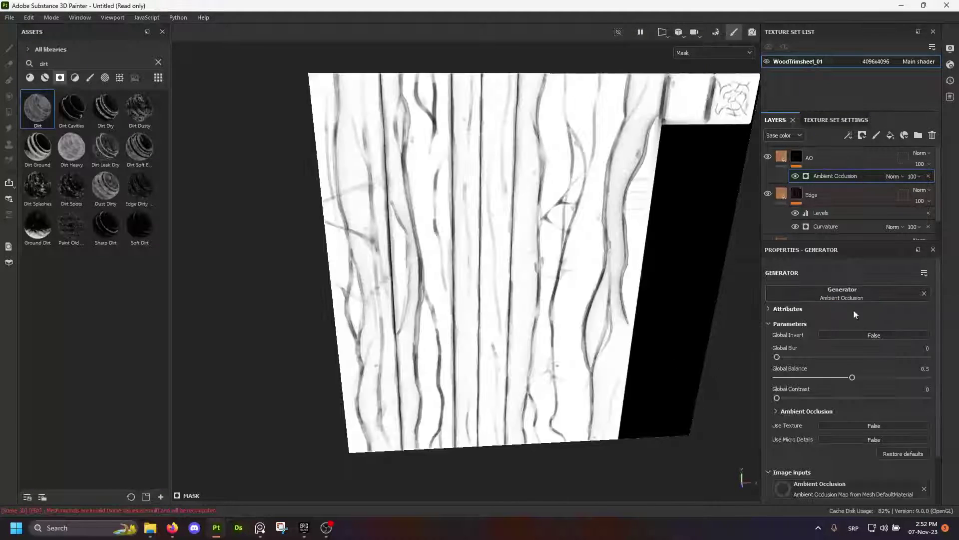
Invert the AO layer's mask so the crevices are revealed instead of the plank surfaces
alt+drag(448, 259, 692, 193)
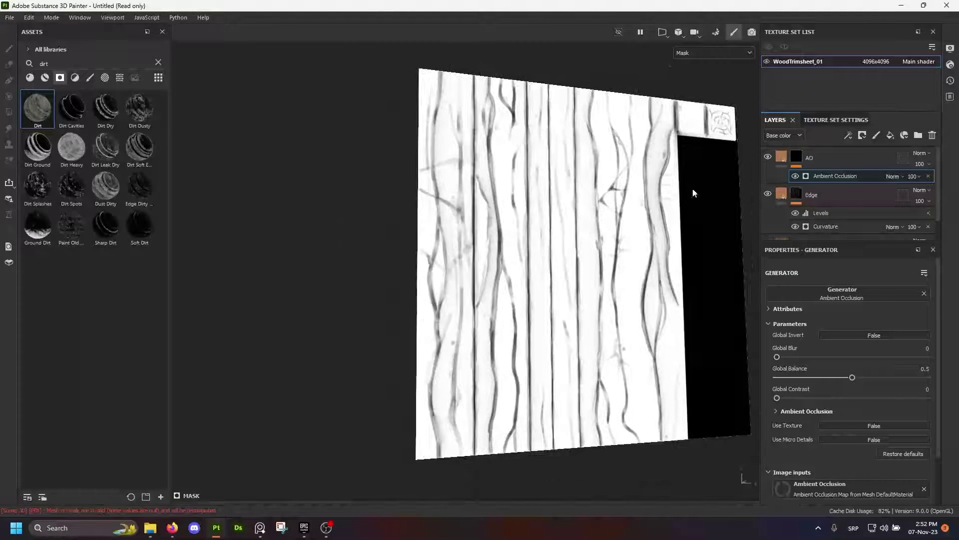
right_click(801, 160)
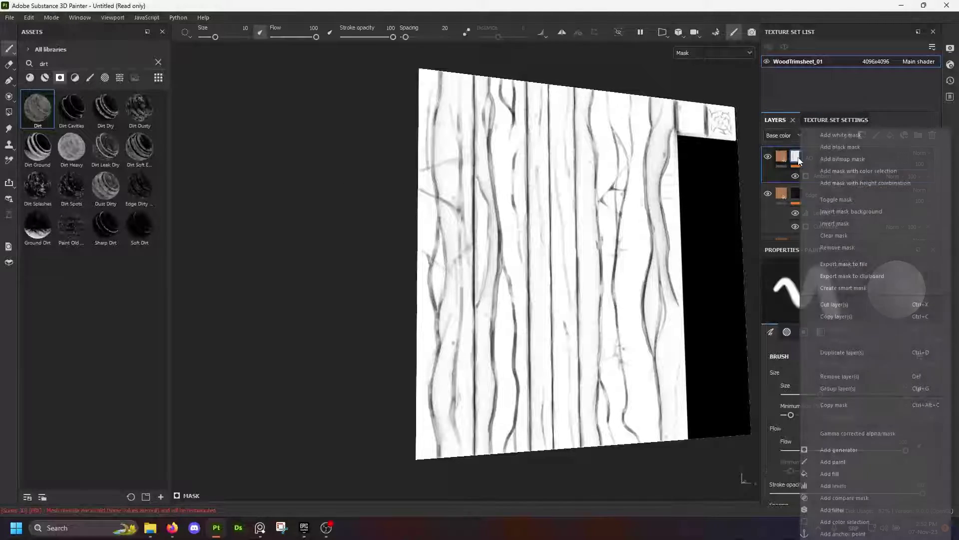
click(852, 223)
alt+drag(606, 230, 619, 143)
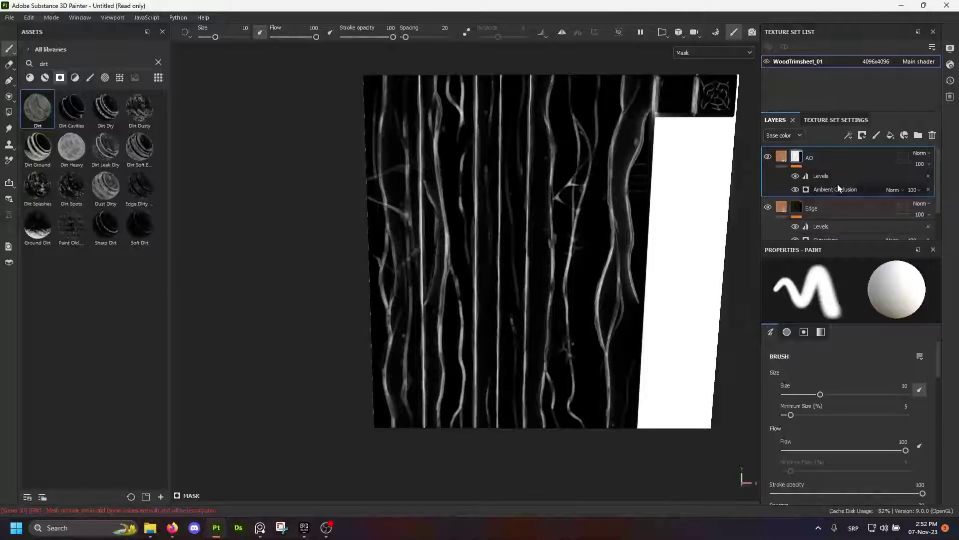
Display the full material and compare the wood with the AO layer shown and hidden
click(788, 160)
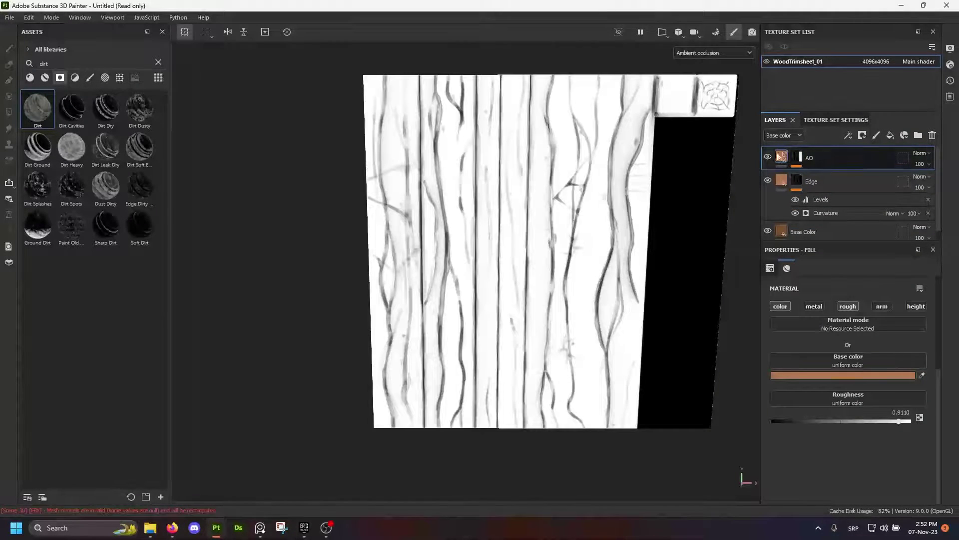
click(796, 158)
key(m)
alt+drag(461, 212, 505, 188)
click(768, 158)
click(768, 157)
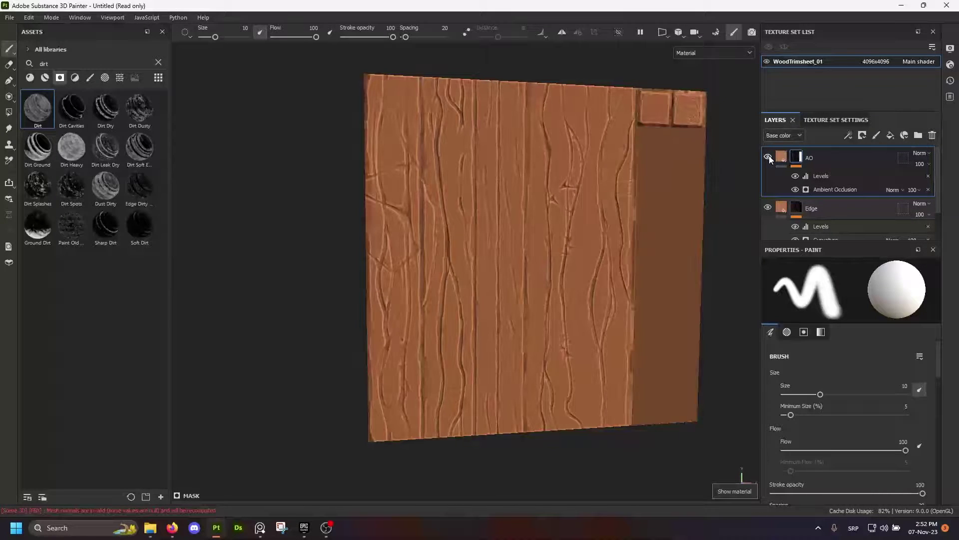
click(768, 158)
click(768, 157)
click(769, 158)
Change the AO layer's base color to a dark, muted reddish purple, #743C4A
click(781, 157)
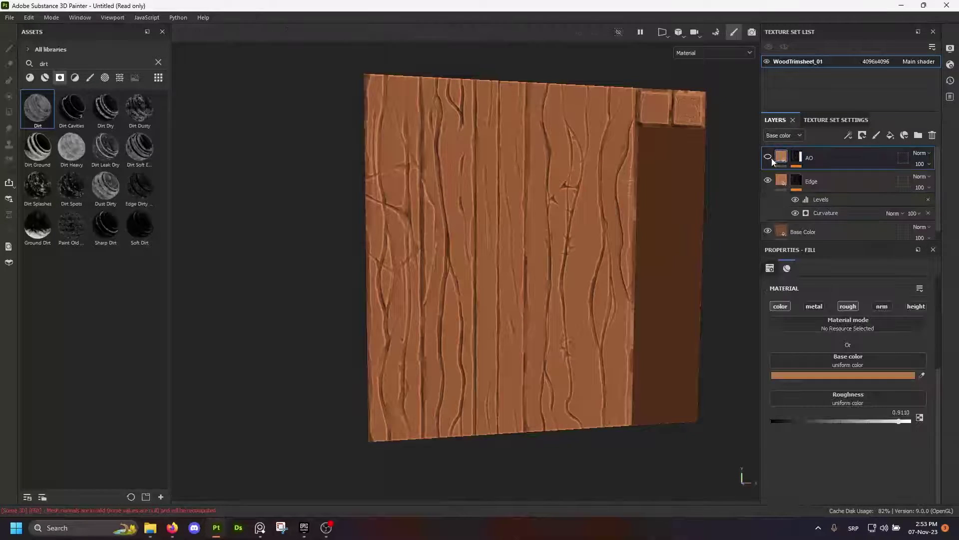
click(820, 375)
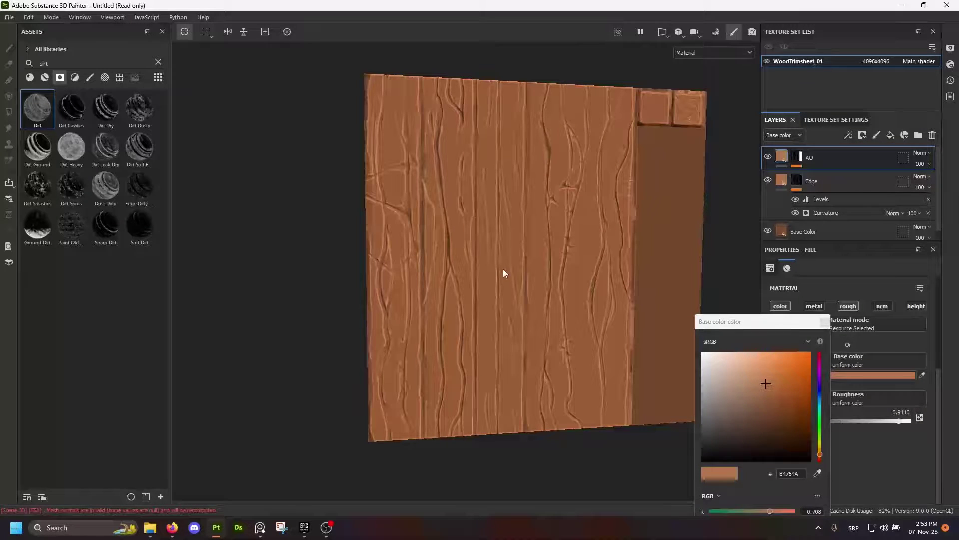
drag(820, 370, 822, 356)
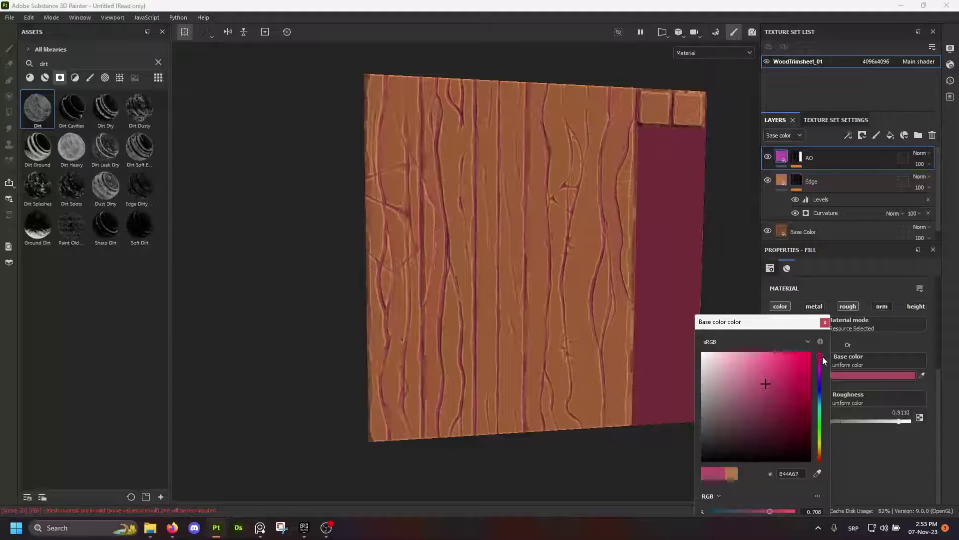
drag(751, 378, 754, 411)
alt+drag(635, 353, 549, 310)
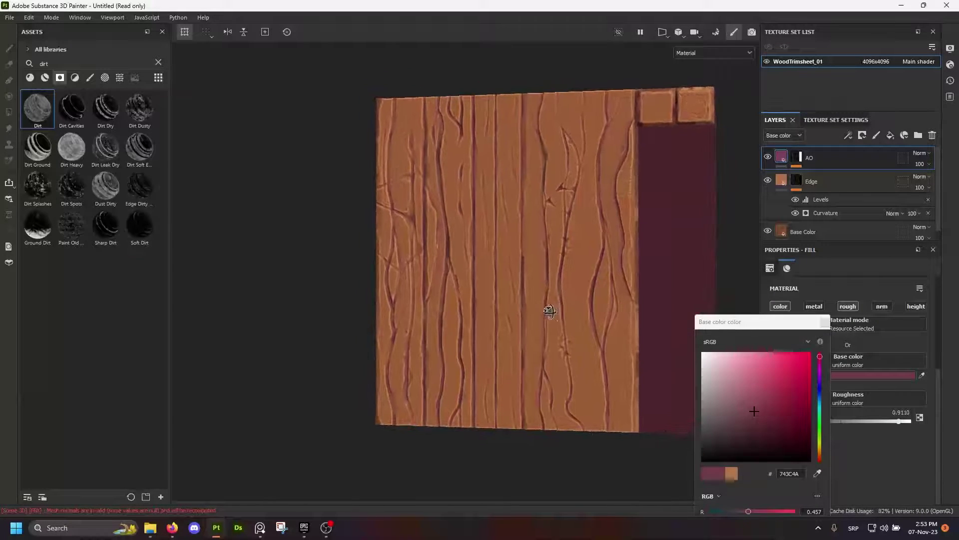
Refine the AO layer's base color to a darker, less saturated purple, #6A3F50
click(821, 358)
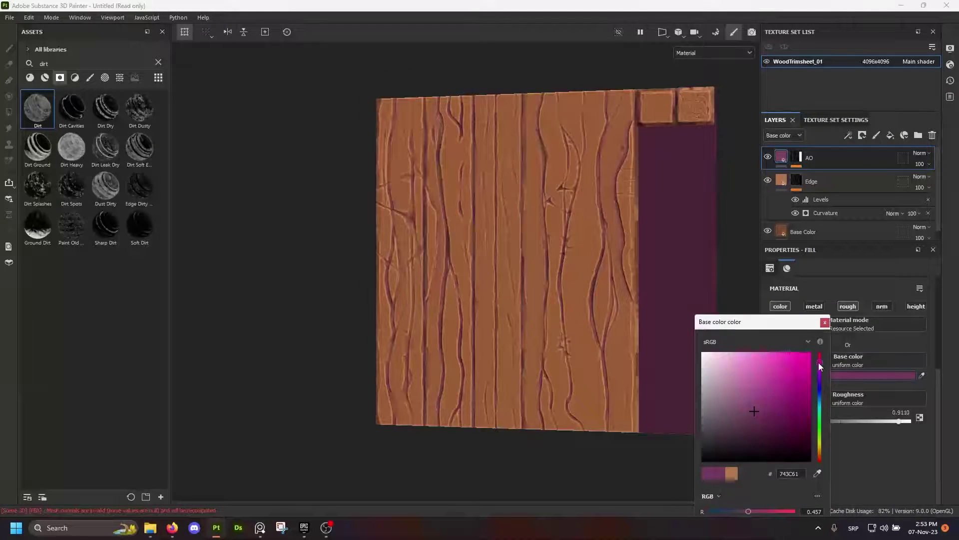
drag(820, 355, 819, 358)
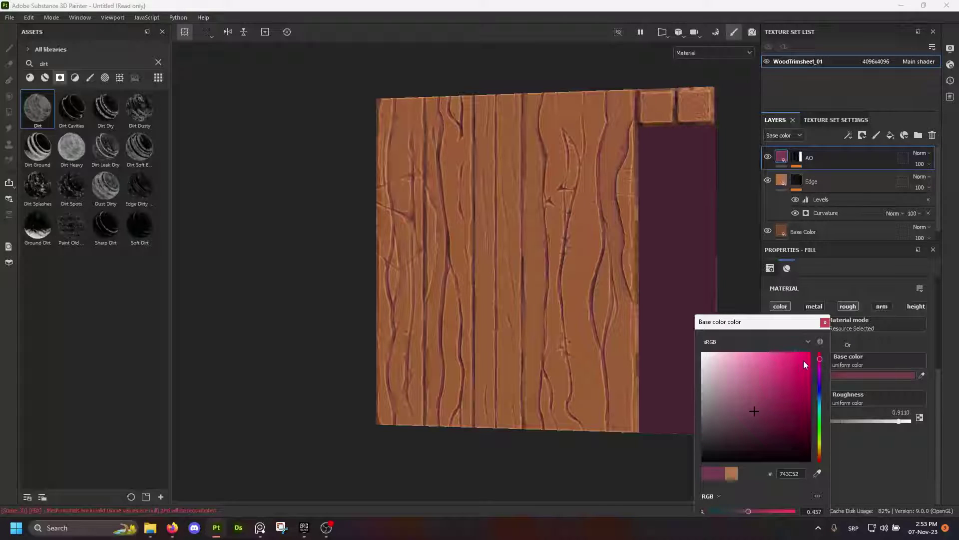
alt+drag(500, 299, 552, 311)
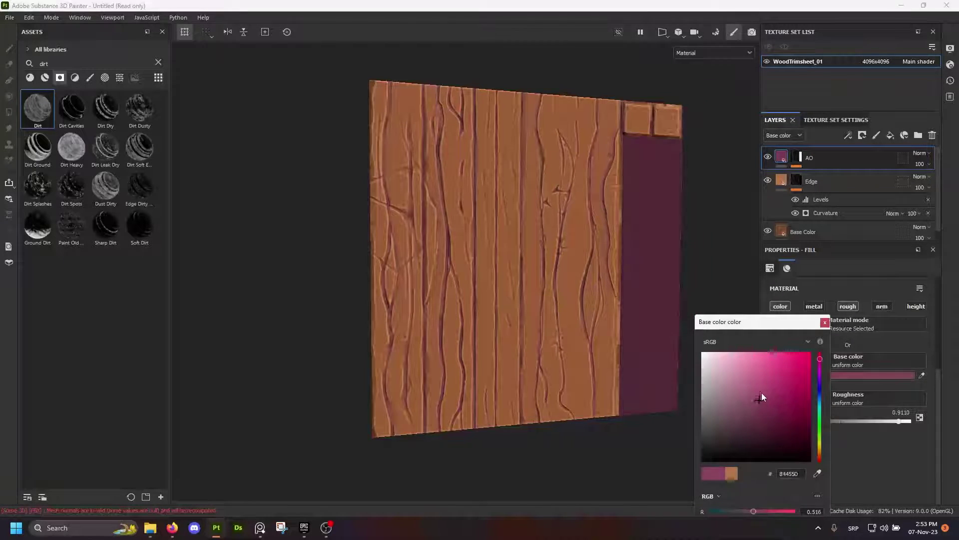
mouse_move(758, 407)
mouse_down()
mouse_move(737, 400)
mouse_move(744, 412)
mouse_up()
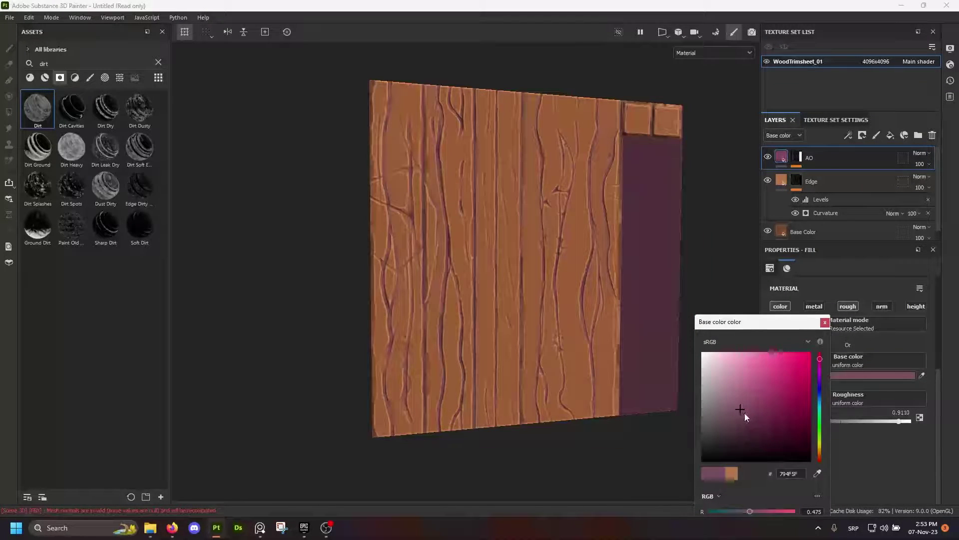
mouse_move(545, 300)
alt+mouse_down()
mouse_move(508, 307)
mouse_move(552, 304)
alt+mouse_up()
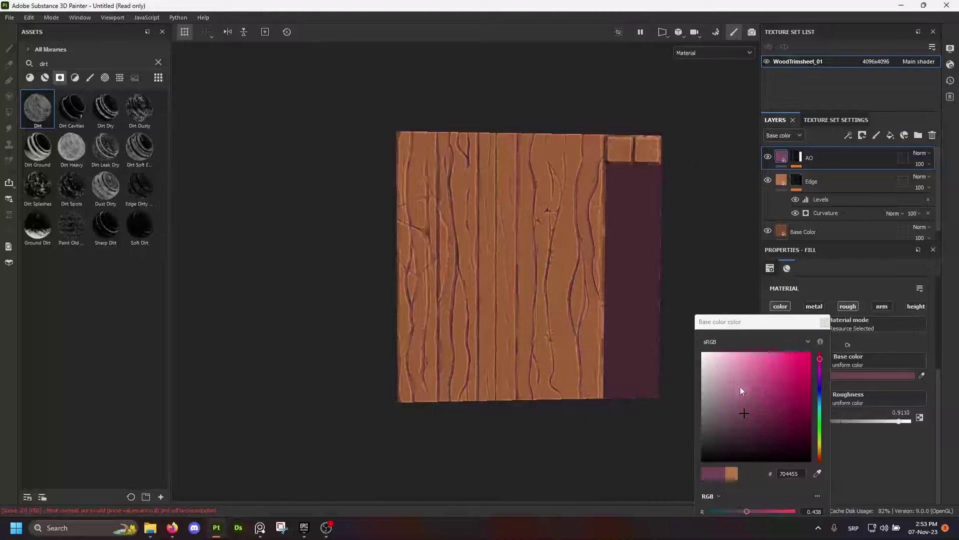
drag(744, 409, 745, 416)
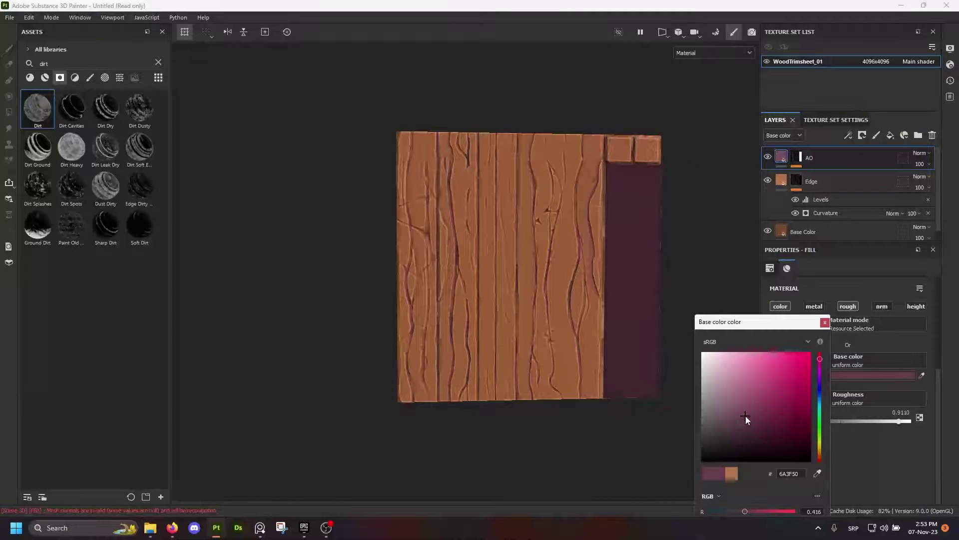
click(825, 322)
Raise the midtone value to 12.156 in the Levels on the AO layer's mask
click(797, 157)
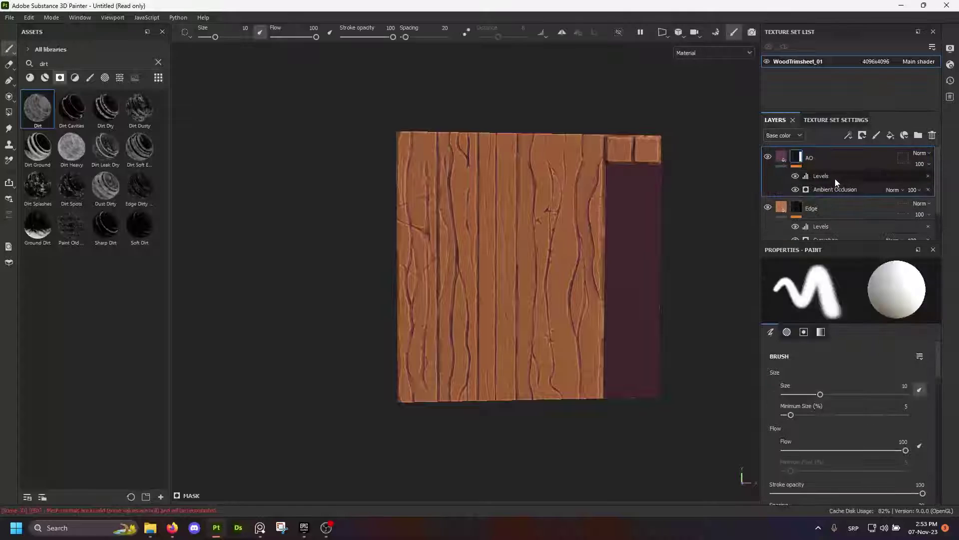
click(835, 181)
scroll(491, 255, up, 5)
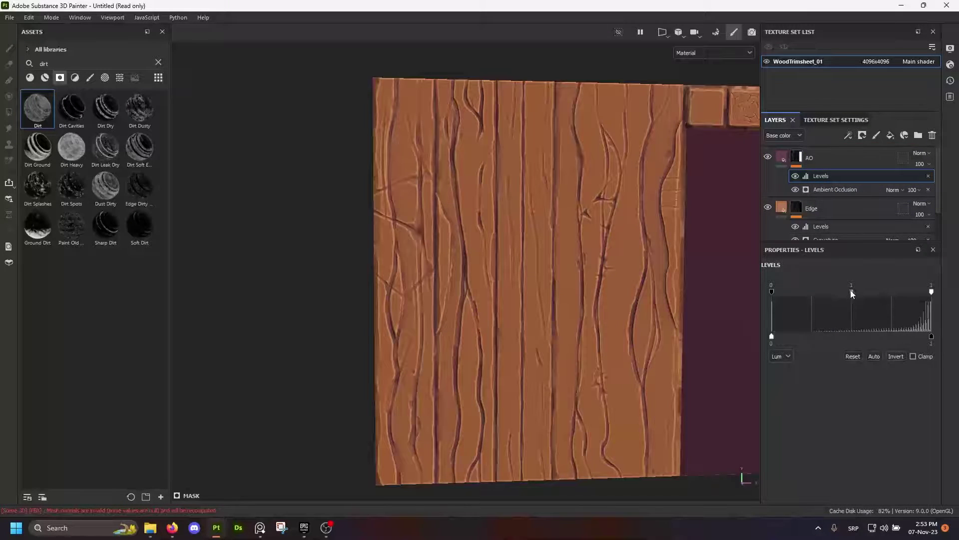
drag(851, 292, 881, 293)
scroll(583, 250, down, 3)
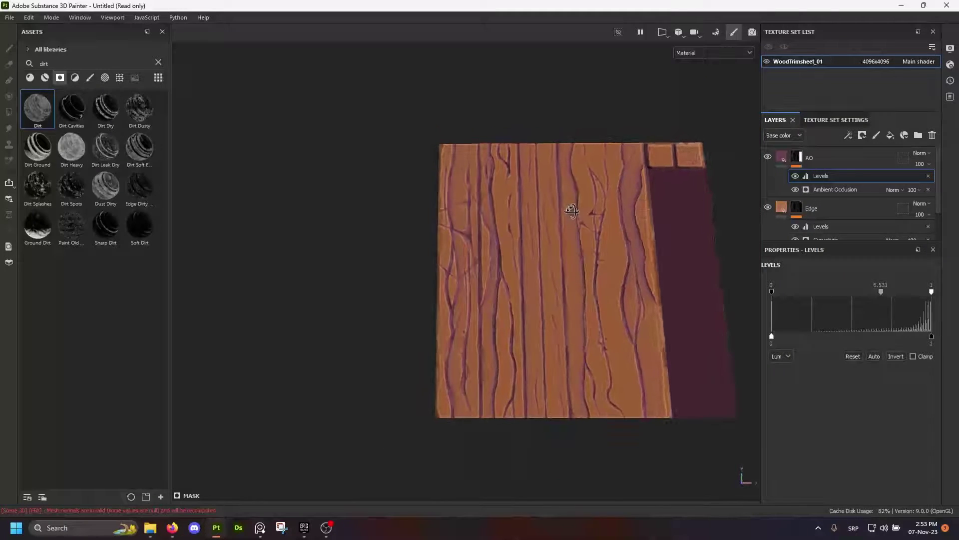
scroll(583, 263, up, 3)
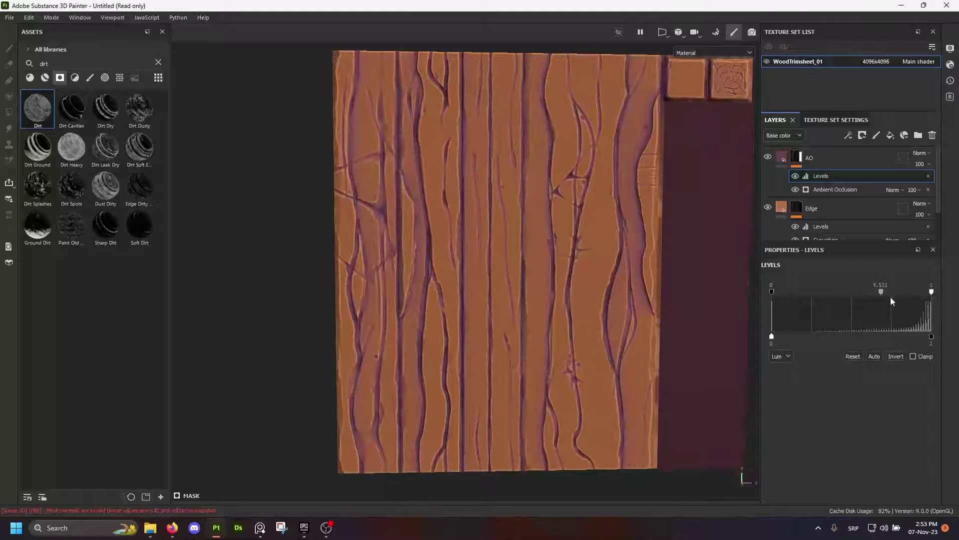
drag(833, 292, 911, 292)
scroll(700, 279, down, 2)
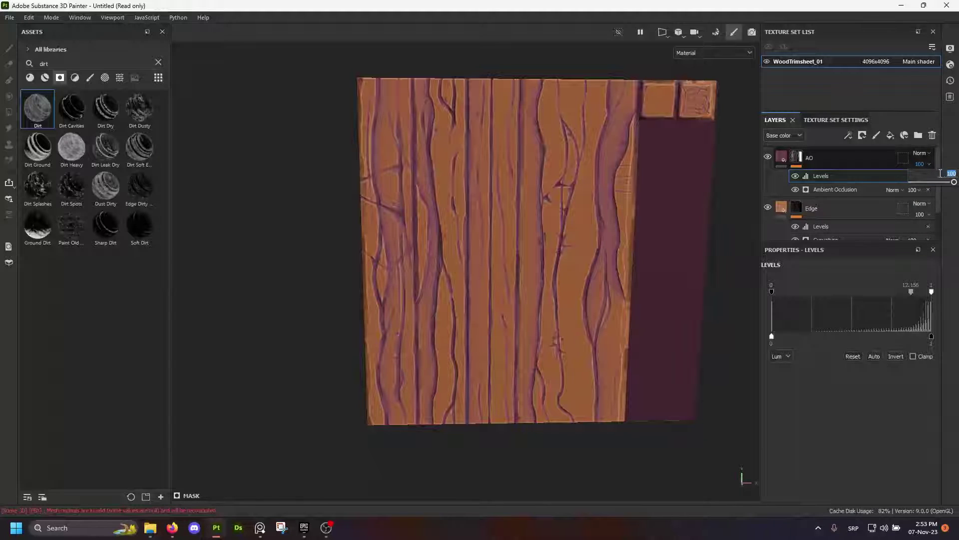
Lower the AO layer's base color opacity to 43 and check the result on the whole trim sheet
click(946, 173)
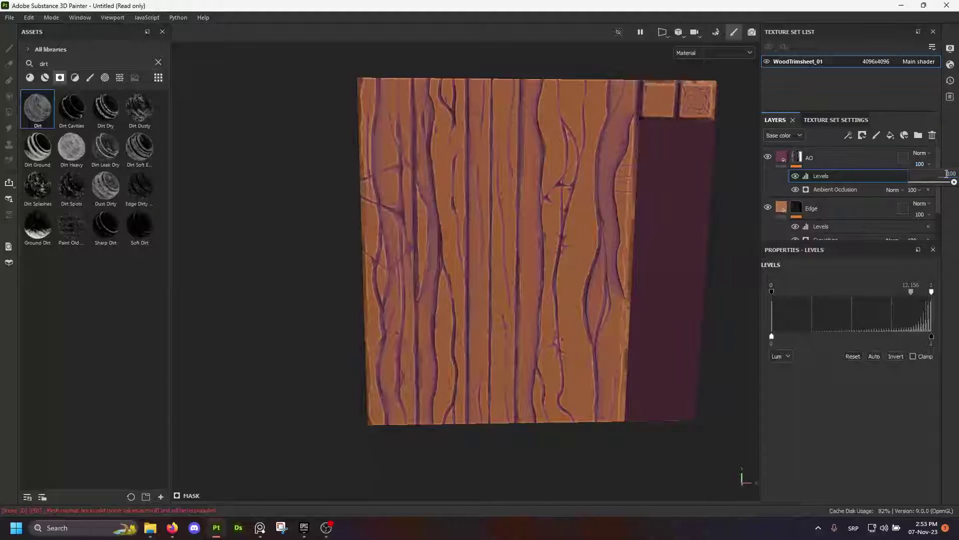
drag(954, 184, 929, 184)
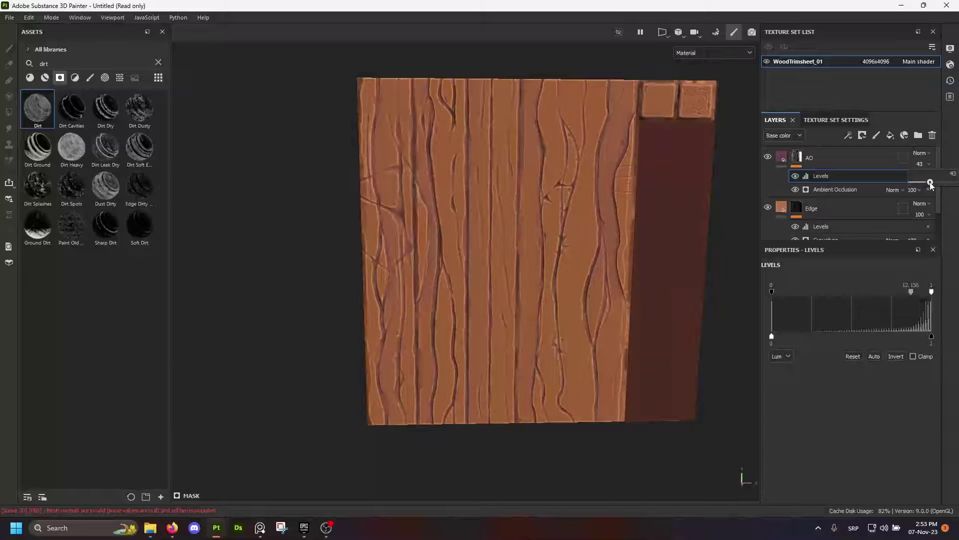
scroll(599, 245, down, 1)
alt+drag(600, 244, 554, 210)
scroll(513, 256, down, 3)
alt+drag(512, 256, 546, 249)
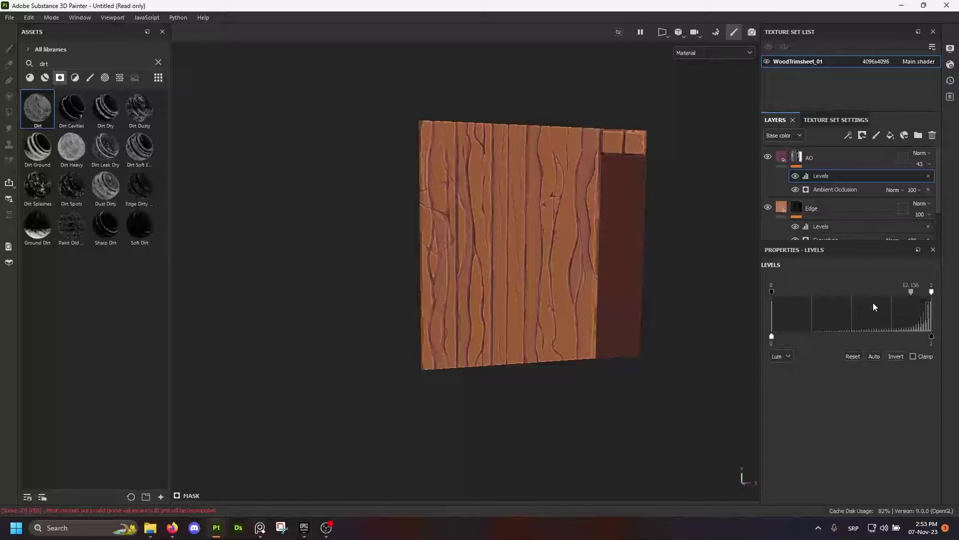
Lower the midtone to 6.531 in the Levels on the AO layer's mask and check the crevices on the sheet
drag(909, 290, 893, 292)
alt+drag(560, 205, 511, 215)
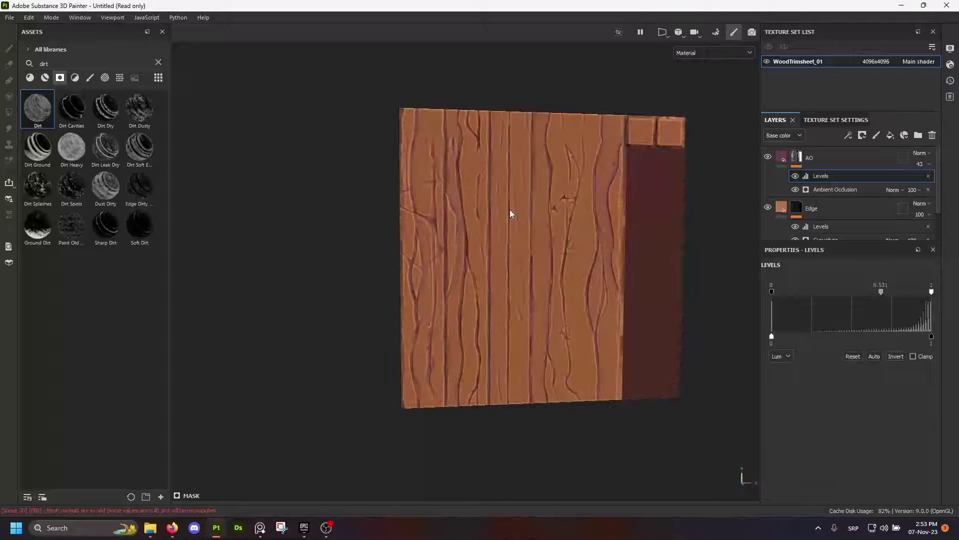
scroll(511, 214, up, 5)
scroll(459, 188, down, 3)
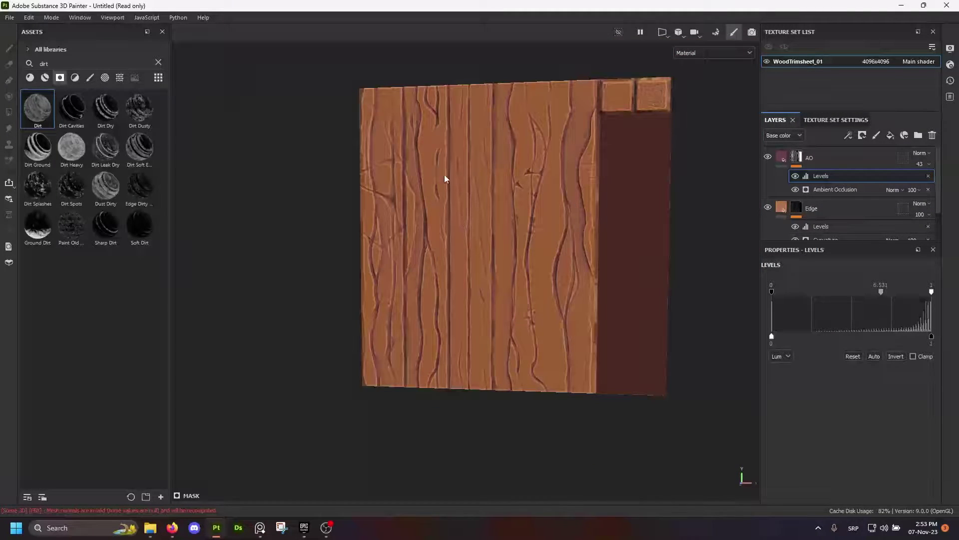
mouse_move(446, 178)
alt+mouse_down()
mouse_move(422, 128)
mouse_move(460, 175)
alt+mouse_up()
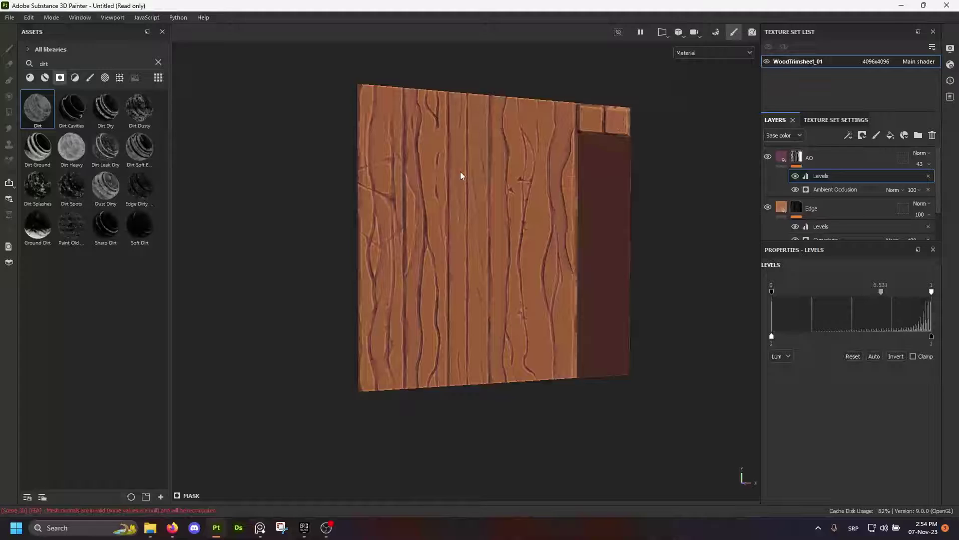
scroll(828, 167, down, 2)
scroll(827, 169, up, 2)
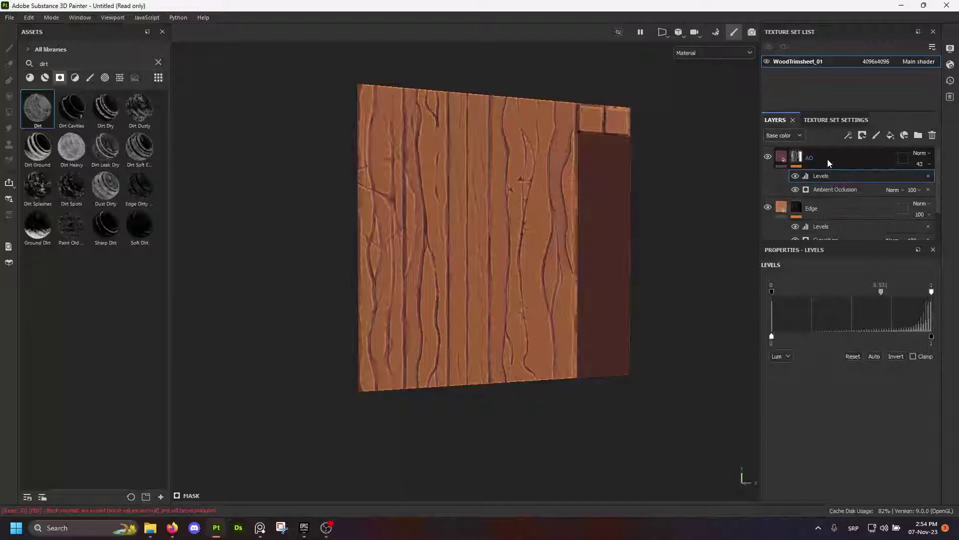
Create a layer folder above the AO layer and name it "AO and Edges"
click(828, 160)
key(ctrl+a)
click(918, 135)
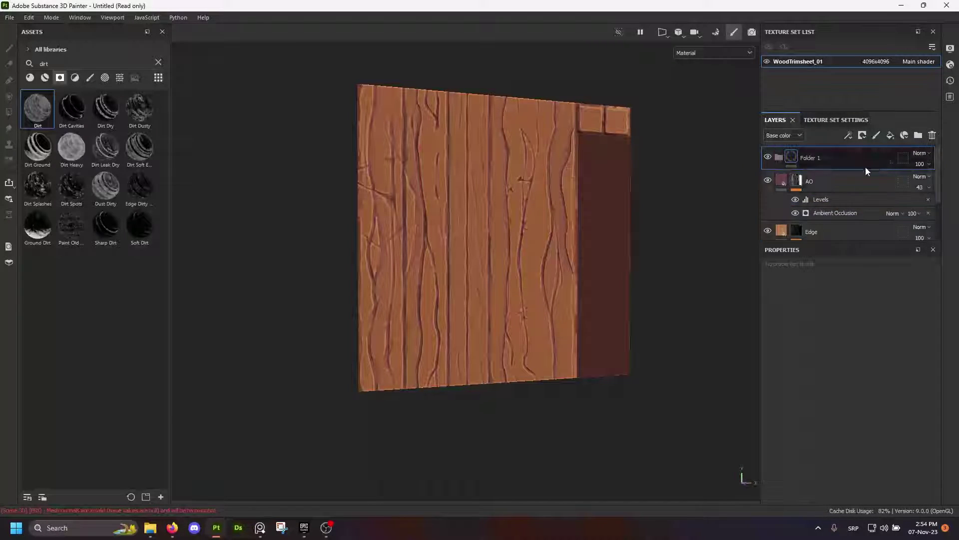
double_click(808, 159)
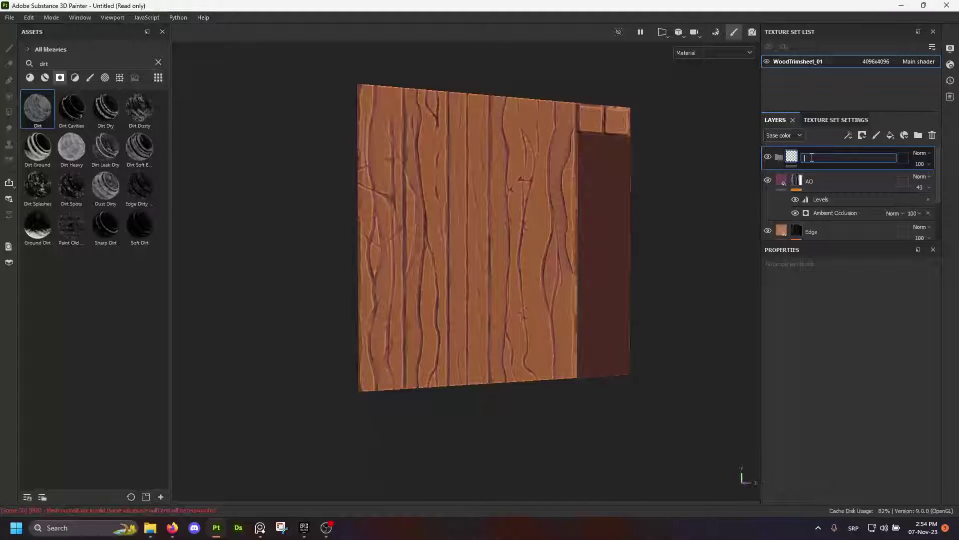
text(AO and Edges)
key(Return)
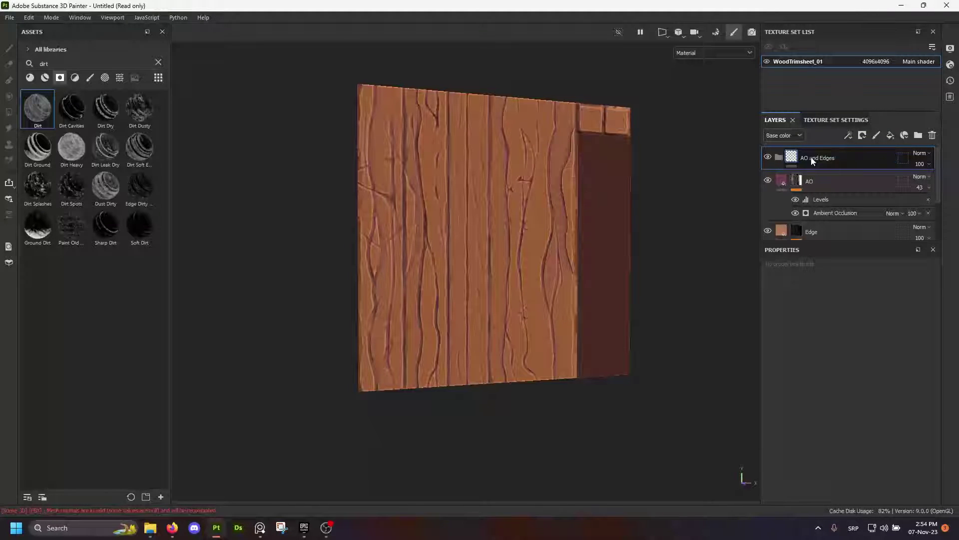
Move the AO and Edge layers into the AO and Edges folder and collapse it
click(823, 180)
shift+click(835, 234)
drag(818, 178, 819, 156)
click(781, 158)
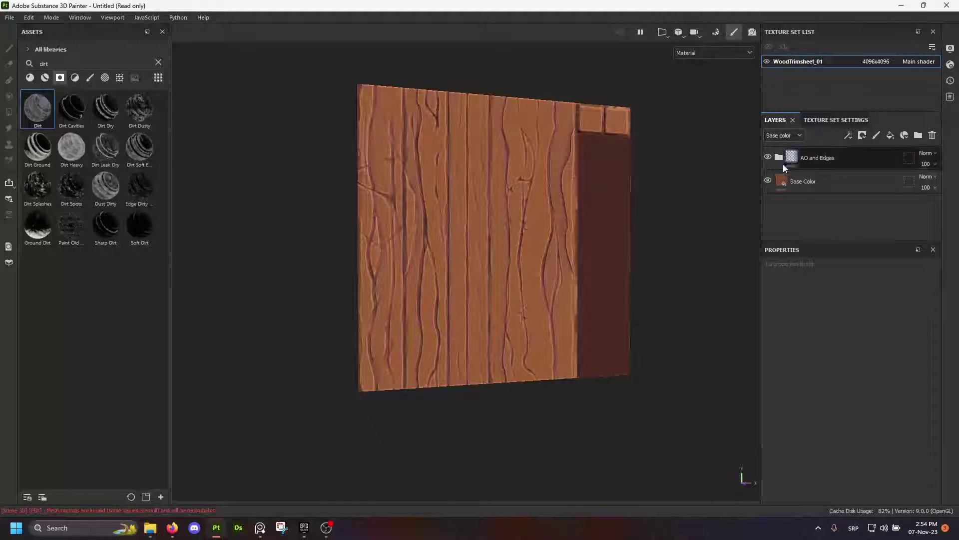
Duplicate the Base Color layer and rename the copy "Paint Layer"
scroll(568, 293, up, 3)
alt+drag(433, 240, 412, 261)
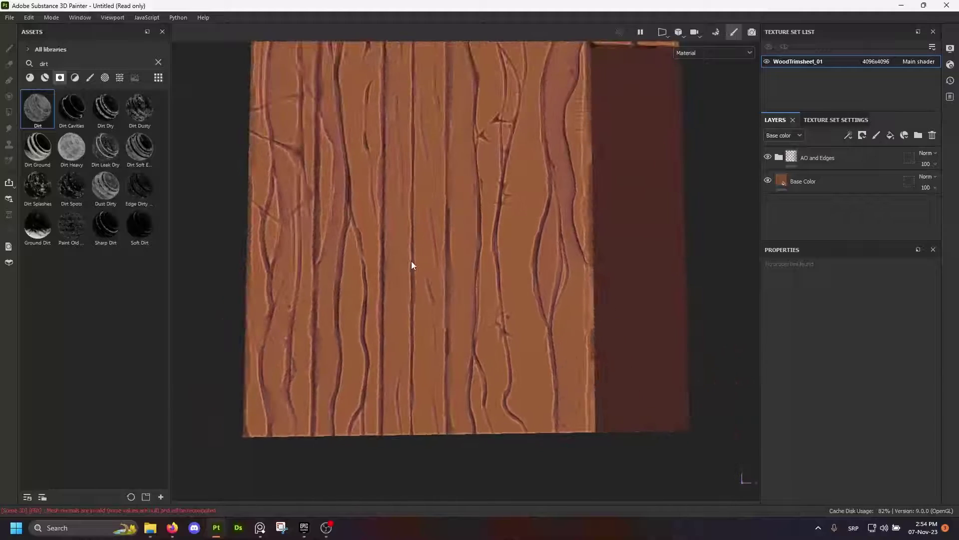
scroll(375, 209, down, 1)
alt+middle_drag(383, 212, 453, 248)
click(814, 181)
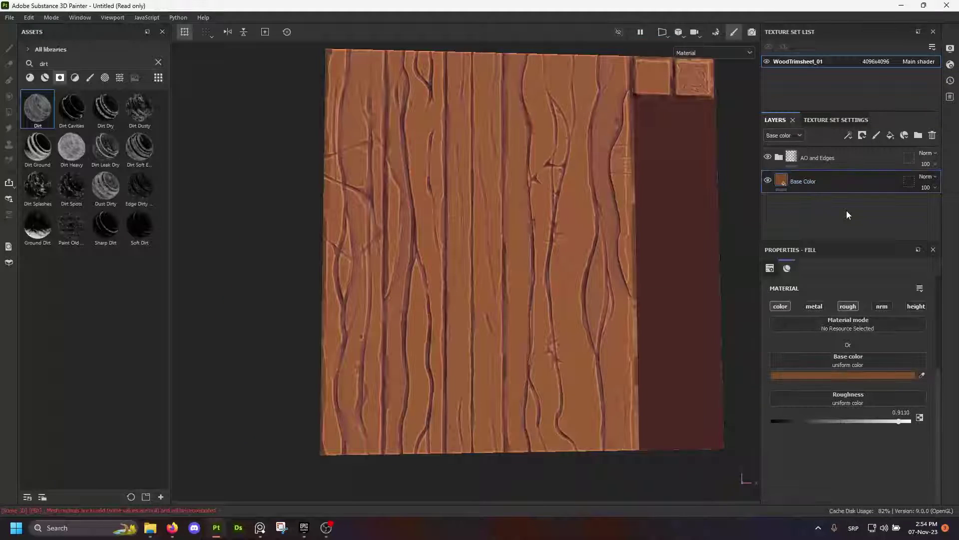
key(ctrl+d)
double_click(826, 184)
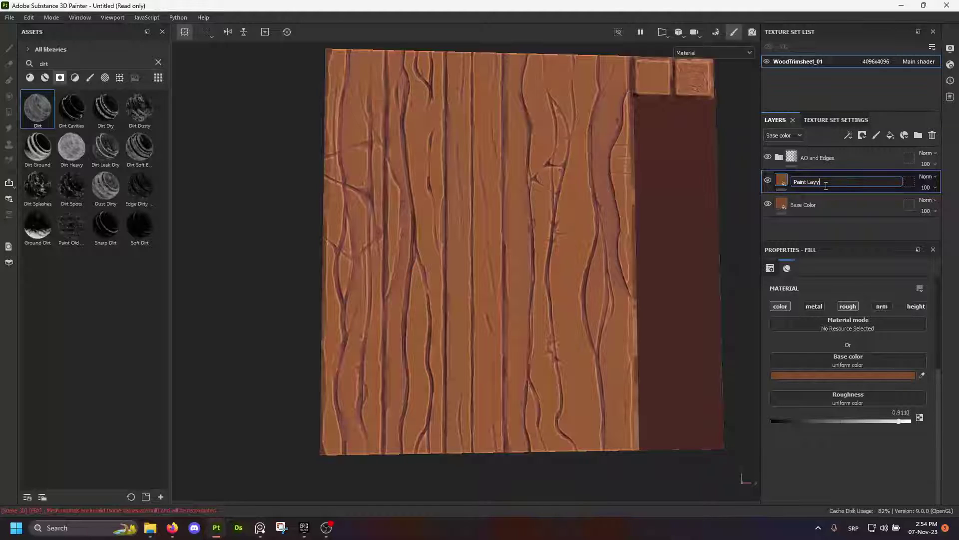
text(Paint Layer)
key(Return)
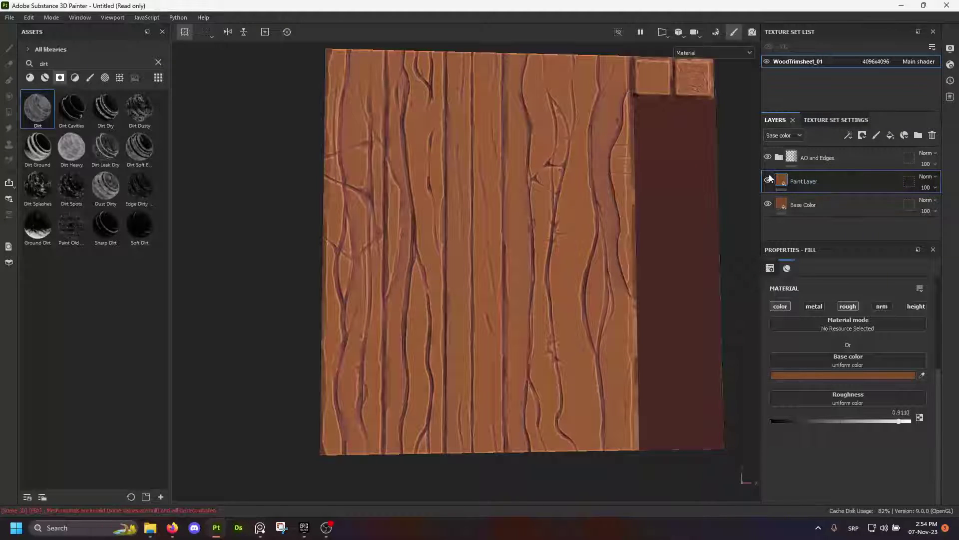
Add a mask to Paint Layer and put a fill effect on that mask
right_click(832, 186)
click(832, 203)
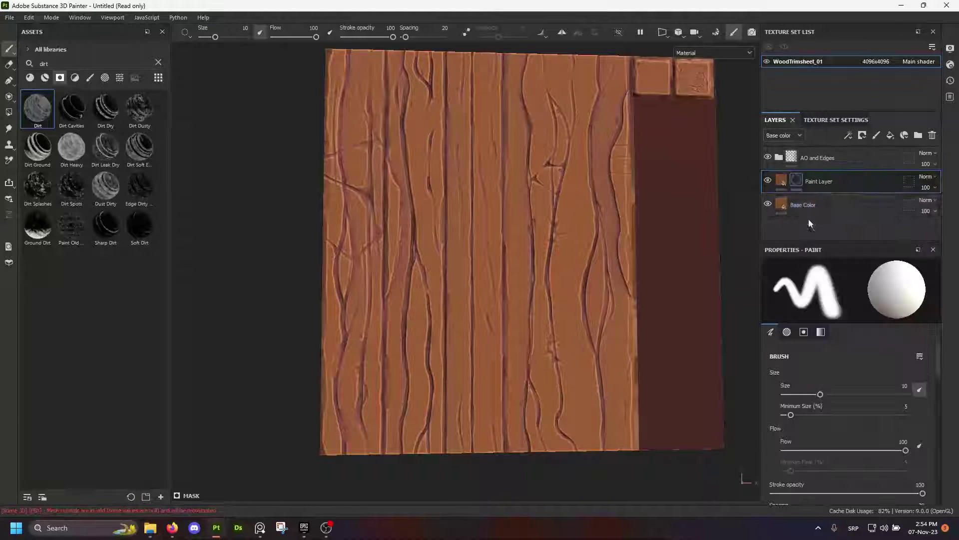
right_click(799, 183)
click(871, 353)
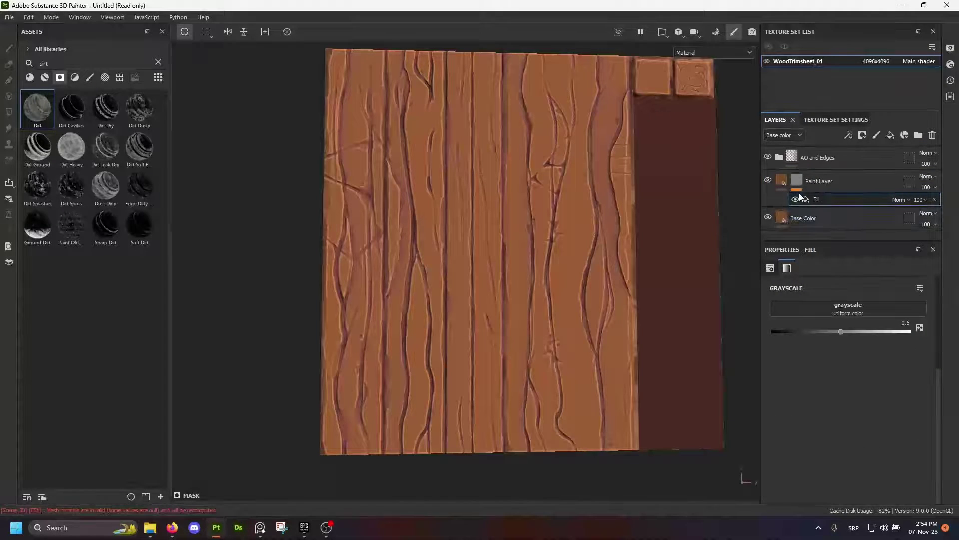
Assign the Crystal 2 texture to the mask's fill and display the mask on the sheet
click(850, 306)
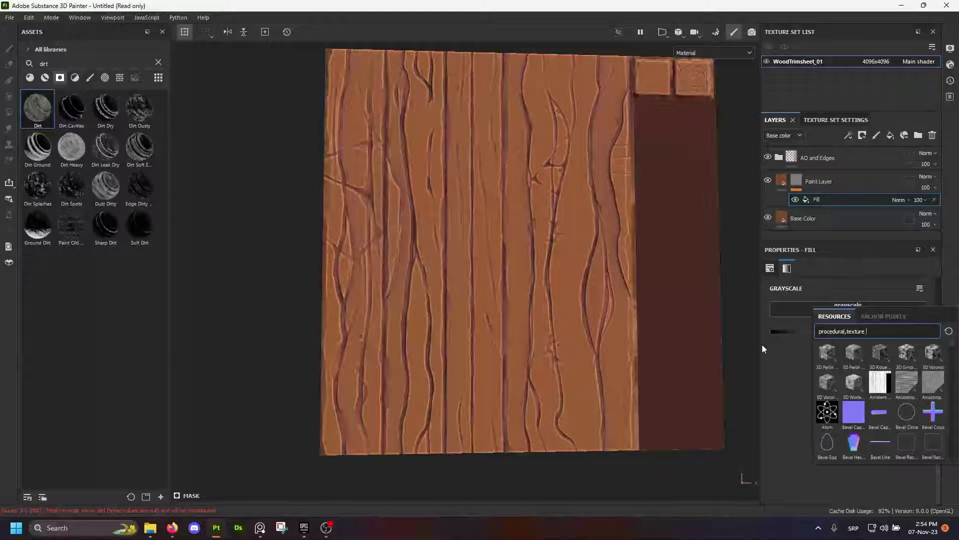
text(cry)
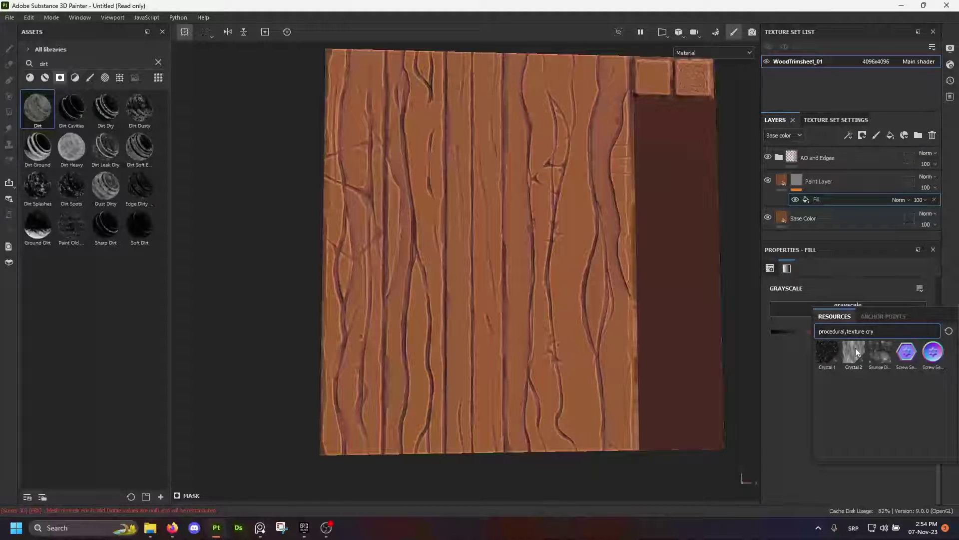
click(855, 350)
alt+click(784, 182)
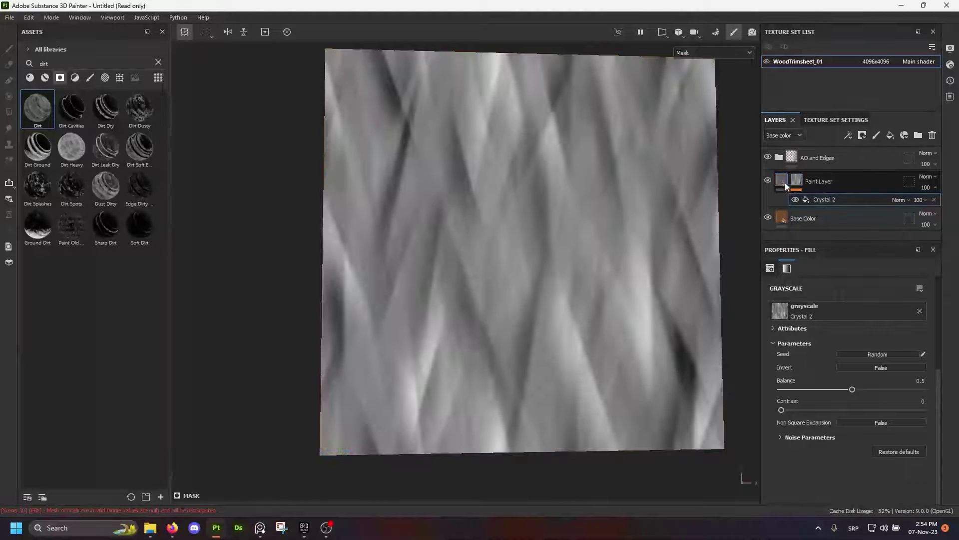
scroll(607, 217, down, 1)
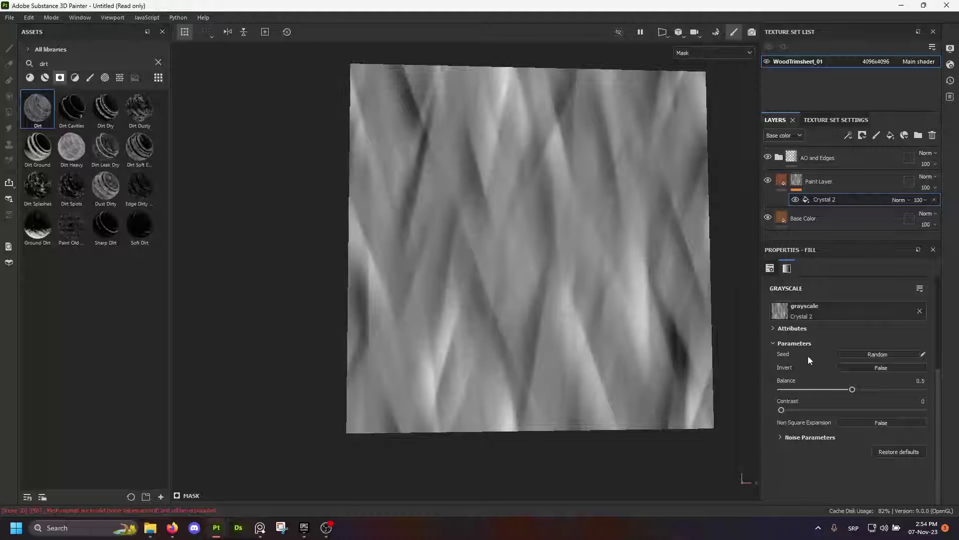
Set the Crystal 2 fill's uniform tiling to 3 and check the pattern
click(790, 329)
click(790, 330)
scroll(800, 344, up, 2)
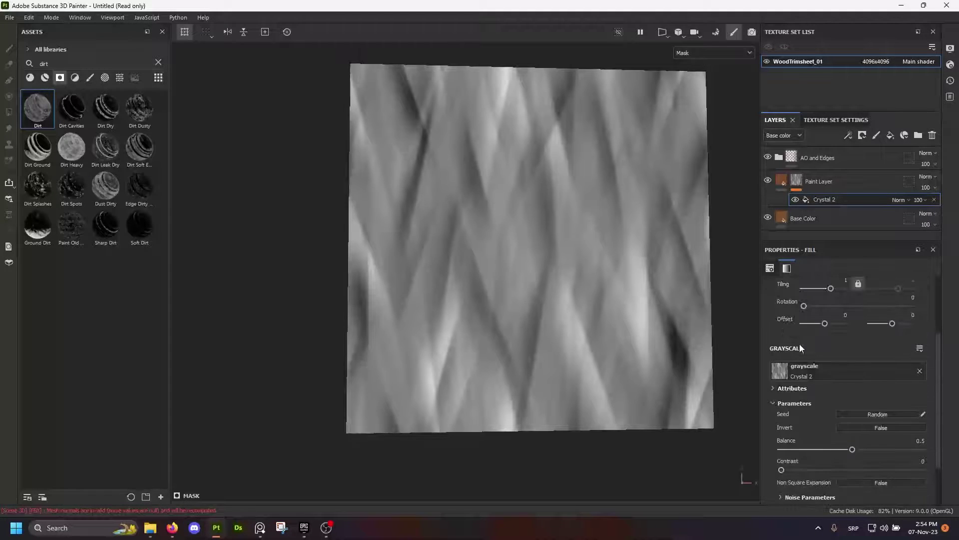
click(845, 340)
text(3)
key(Return)
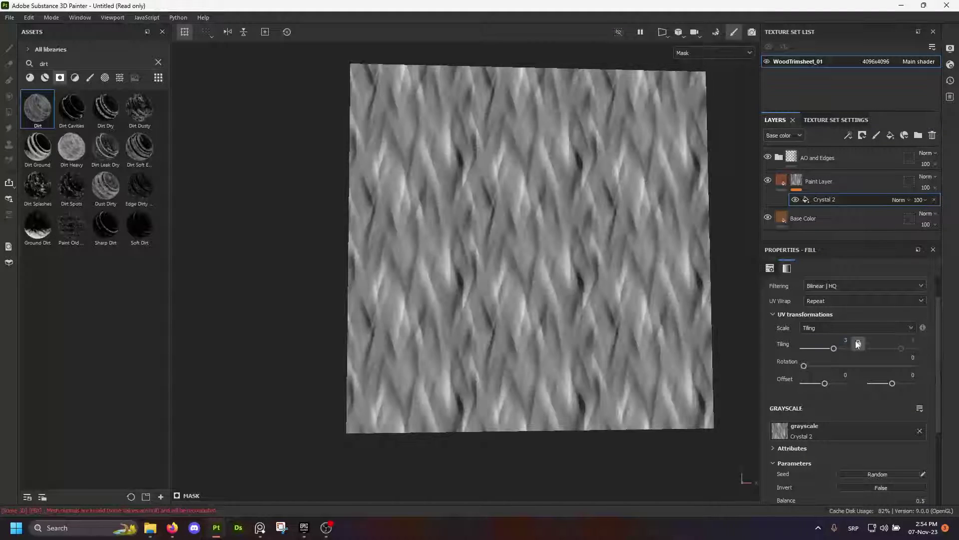
alt+drag(538, 233, 655, 220)
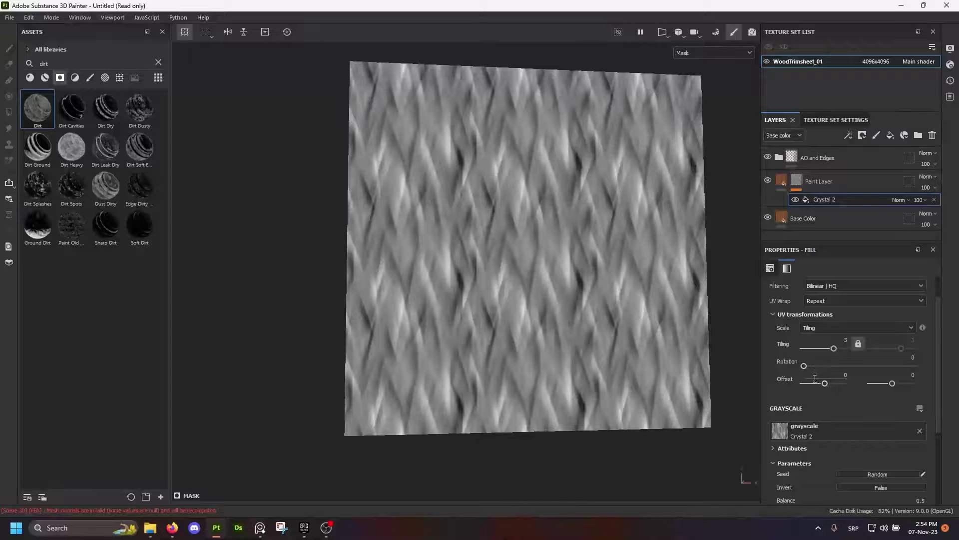
drag(825, 383, 831, 383)
key(ctrl+z)
scroll(831, 377, up, 2)
click(844, 362)
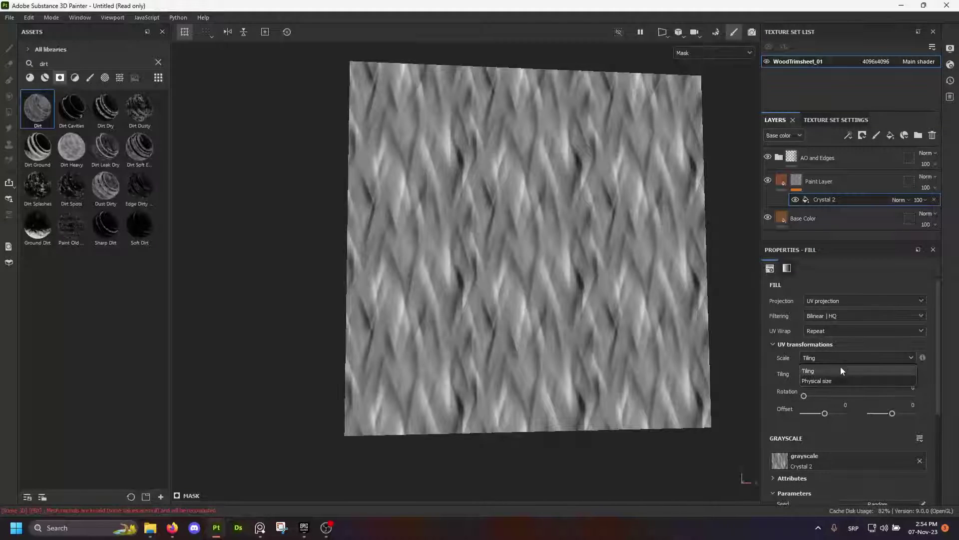
click(841, 361)
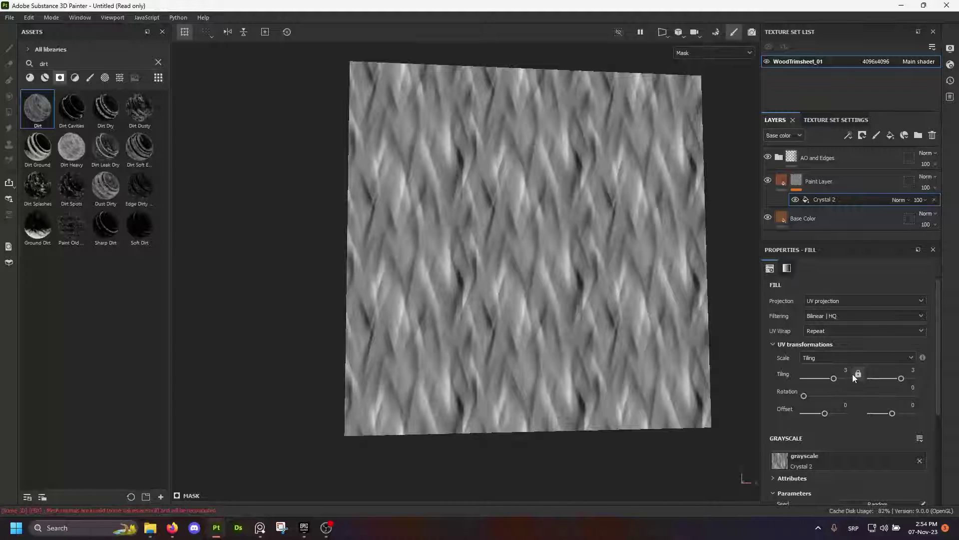
Set the Crystal 2 fill's unlinked tiling to 4 horizontally and 2 vertically, and check the pattern across the sheet
drag(835, 378, 838, 380)
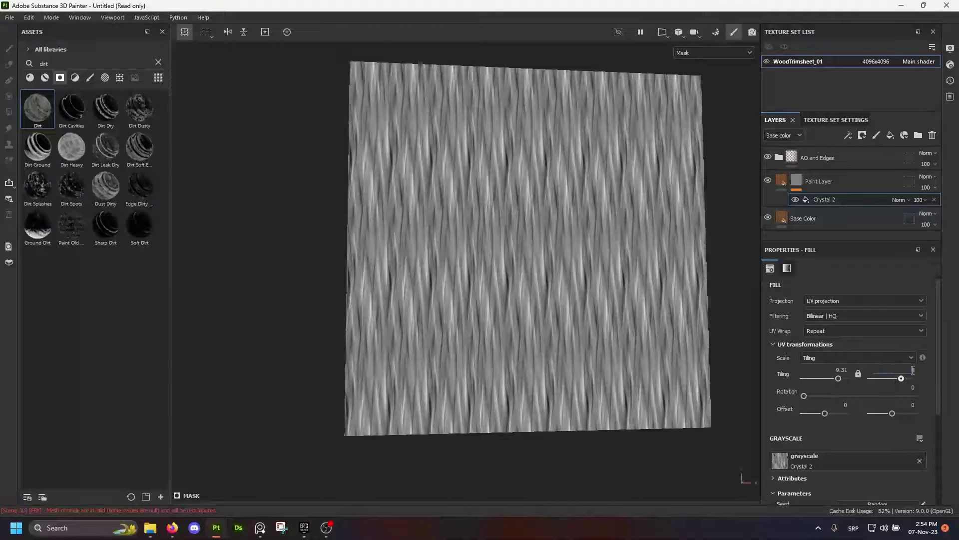
text(2)
key(Return)
click(842, 370)
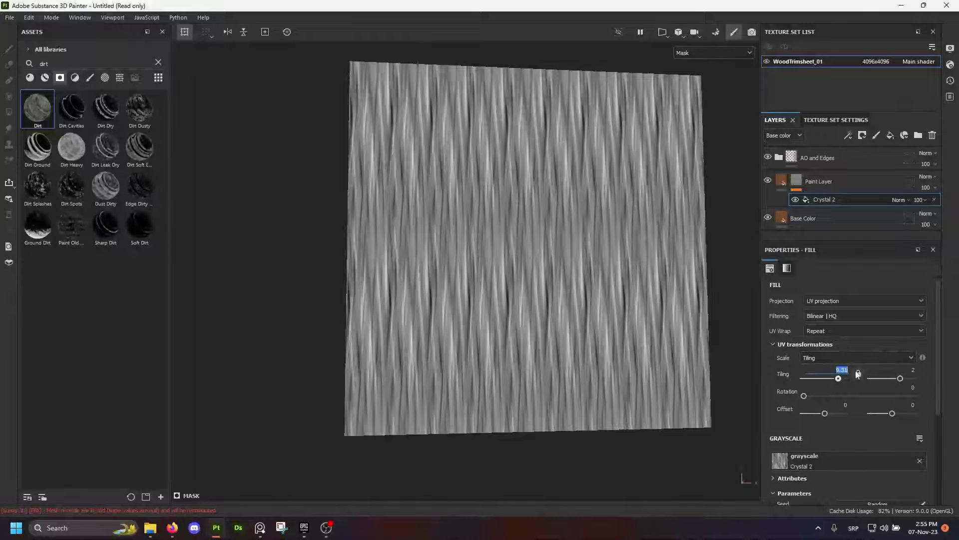
key(Return)
scroll(494, 222, down, 2)
mouse_move(494, 223)
alt+mouse_down()
mouse_move(496, 131)
mouse_move(486, 215)
alt+mouse_up()
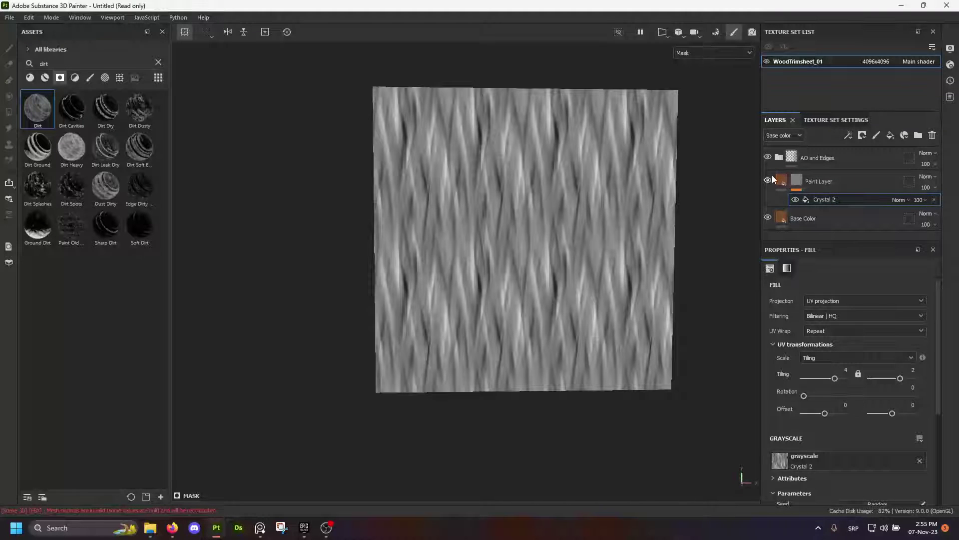
alt+drag(492, 244, 473, 268)
alt+drag(684, 176, 640, 200)
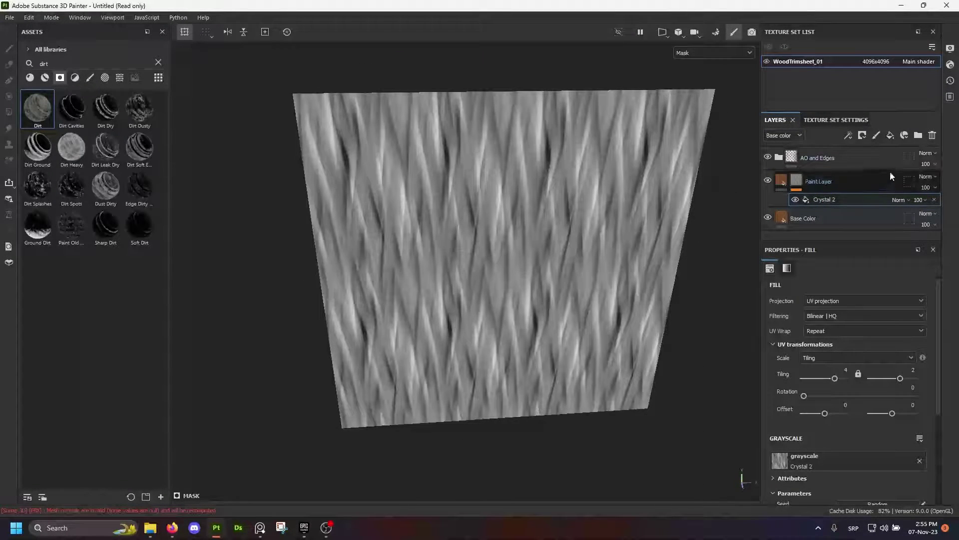
Return to the material display and create a folder named "Planks" directly above Paint Layer
click(777, 180)
alt+drag(575, 220, 630, 182)
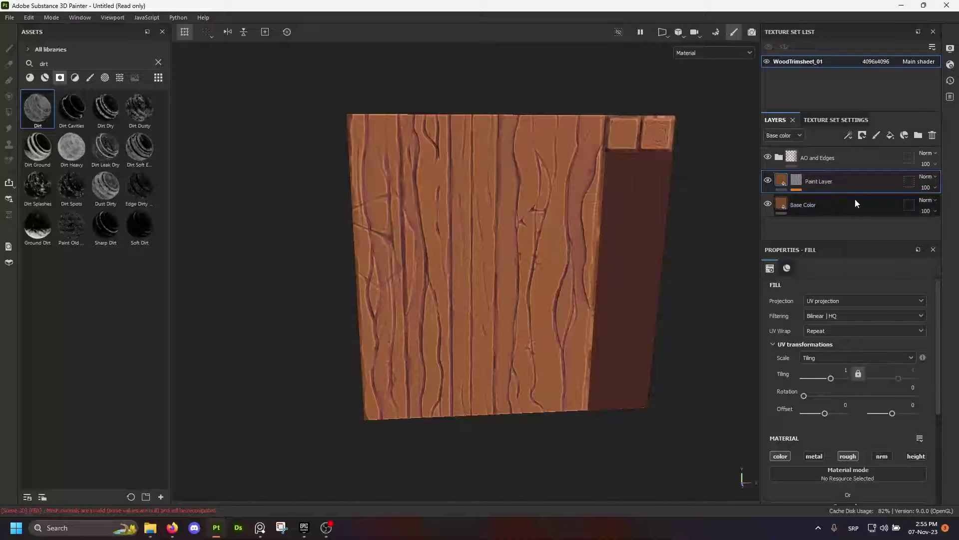
click(918, 136)
double_click(812, 183)
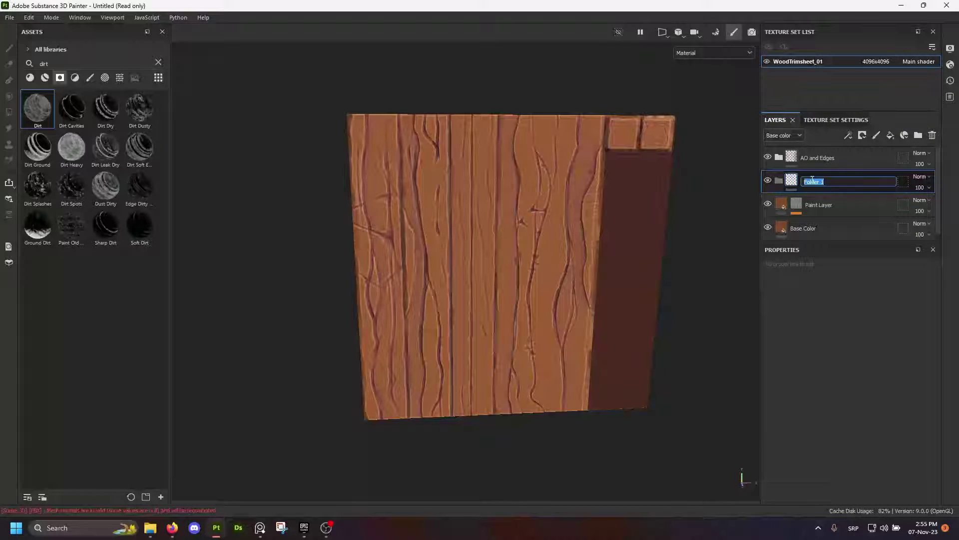
text(Planks)
key(Return)
Move Paint Layer into the Planks folder, leaving Base Color outside it
click(818, 212)
shift+click(816, 230)
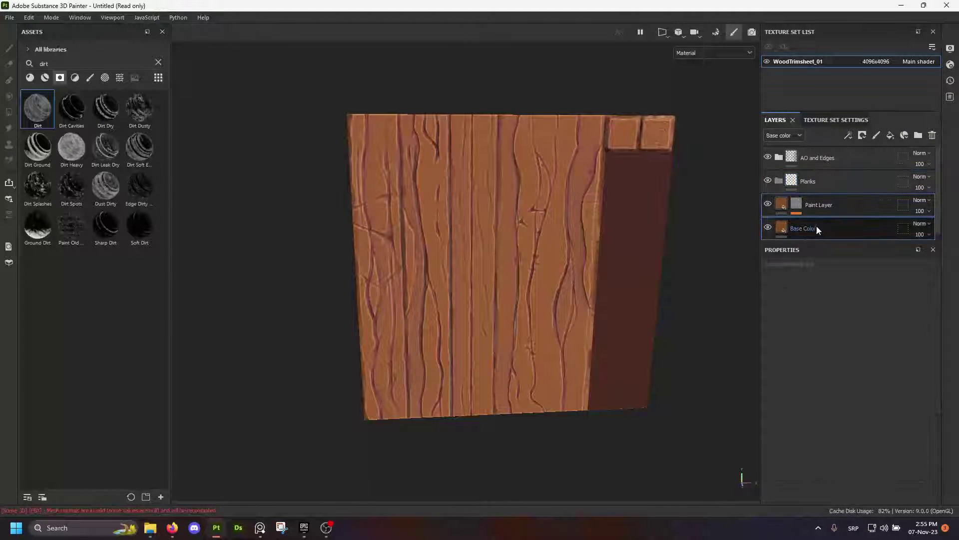
click(826, 207)
mouse_move(824, 199)
mouse_down()
mouse_move(838, 184)
mouse_move(829, 186)
mouse_up()
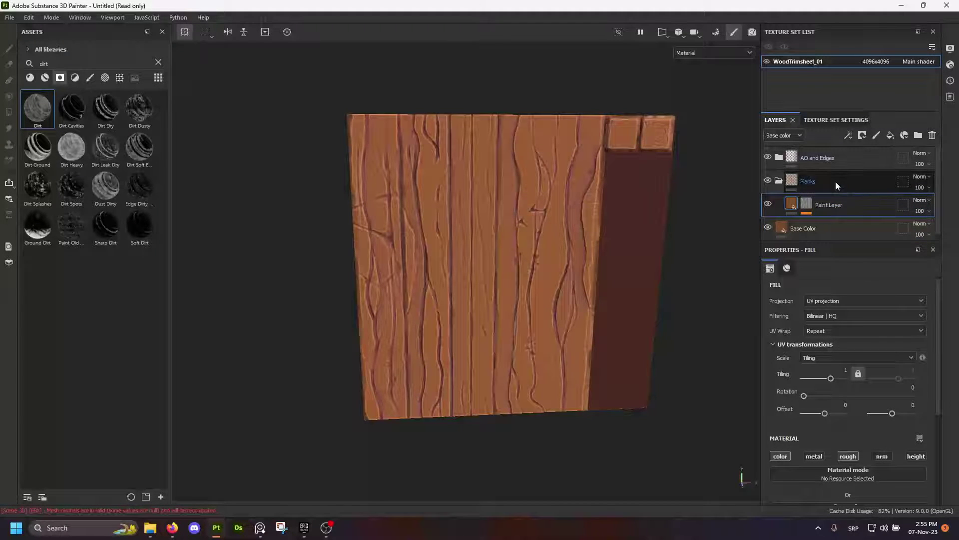
Add a black mask to the Planks folder
click(806, 181)
right_click(800, 178)
click(846, 196)
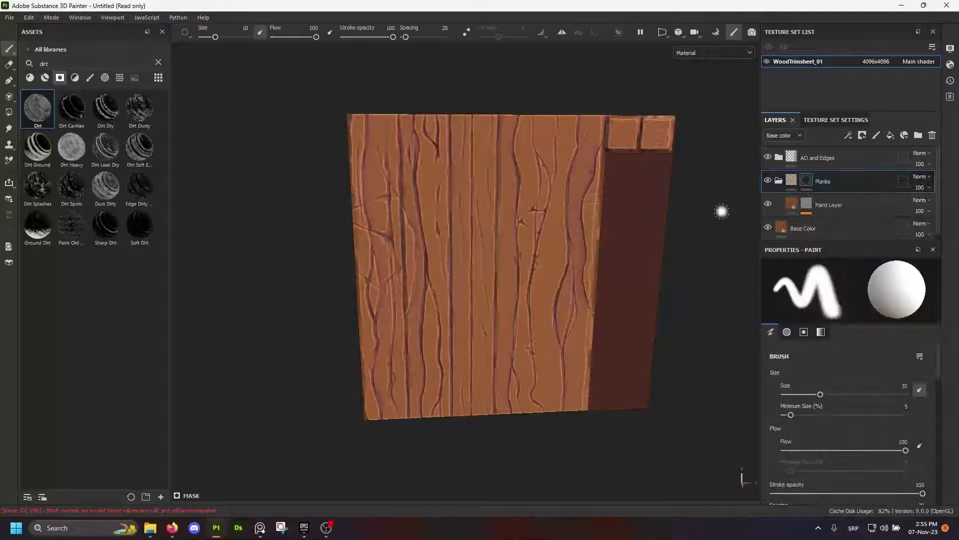
Display the Planks mask and use Polygon Fill with value 1 to reveal the plank faces, leaving the dark strips masked
click(10, 112)
alt+drag(304, 132, 284, 133)
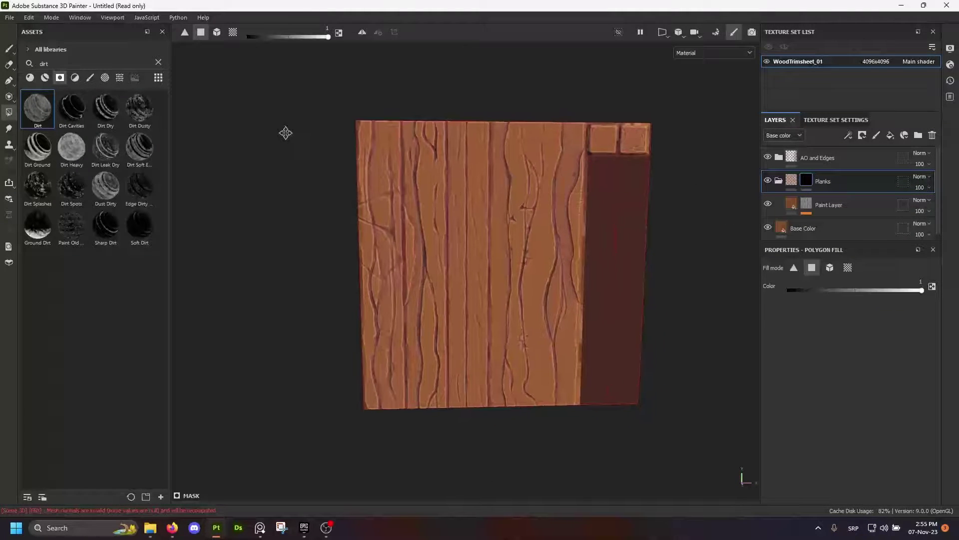
alt+click(814, 181)
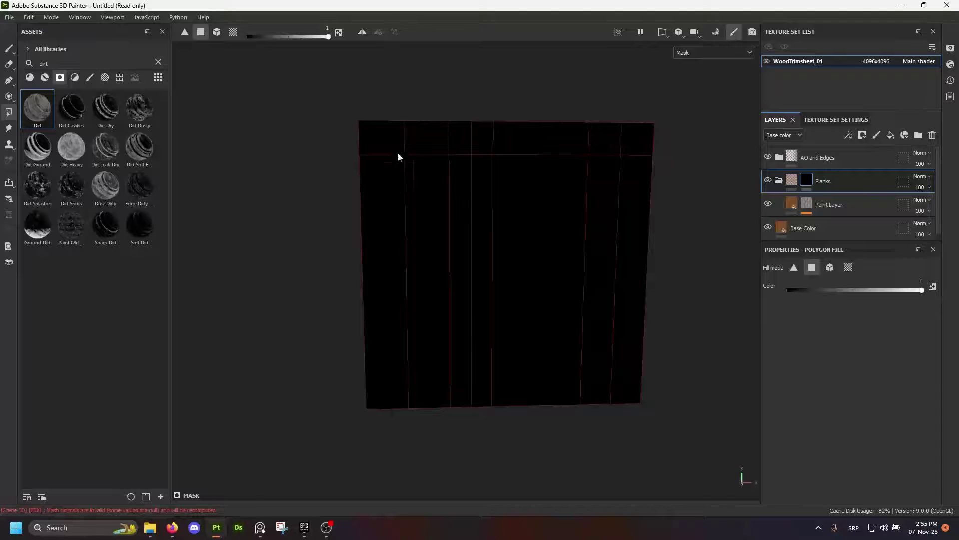
mouse_move(476, 140)
mouse_down()
mouse_move(550, 144)
mouse_move(490, 186)
mouse_move(399, 184)
mouse_up()
scroll(449, 187, down, 2)
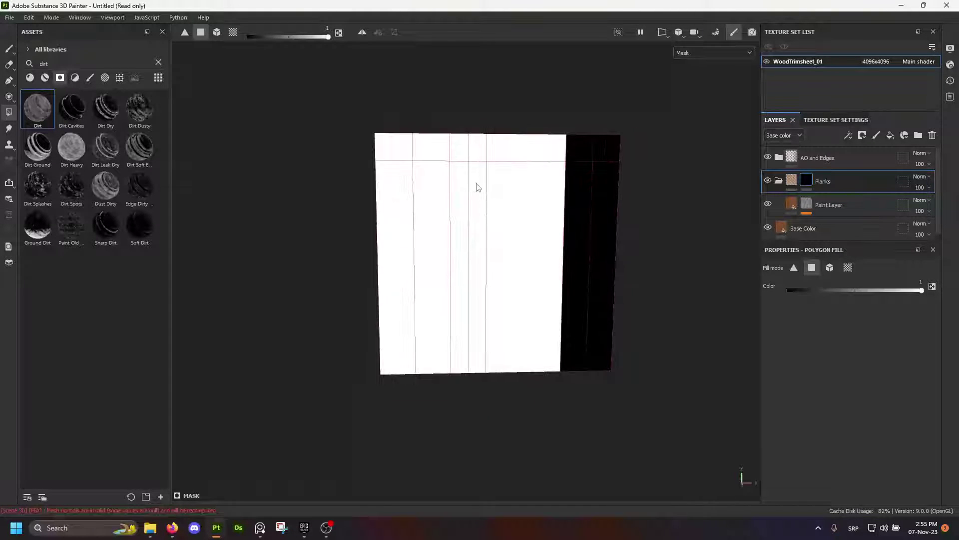
Return the trim sheet from the Planks mask display to the material display
alt+drag(652, 163, 652, 160)
scroll(667, 182, up, 2)
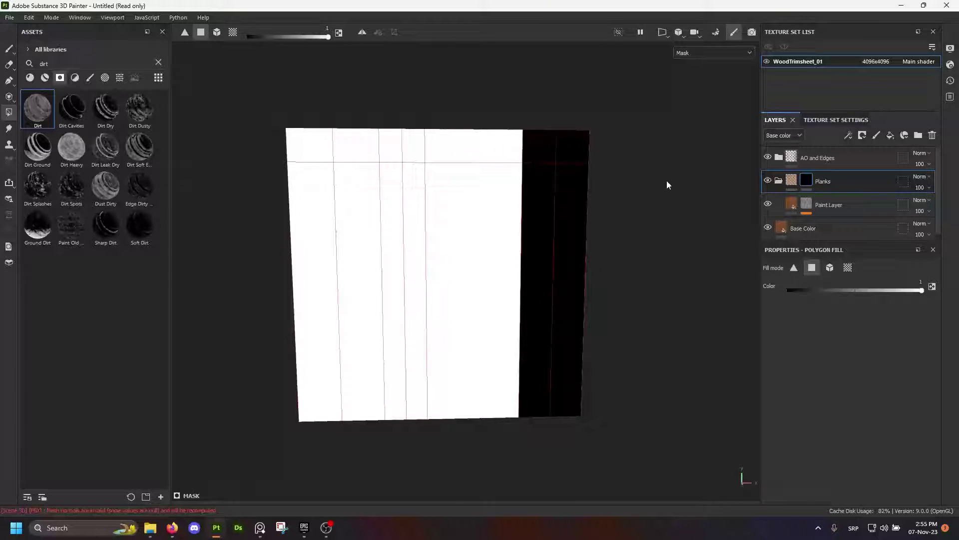
click(793, 182)
scroll(523, 212, up, 2)
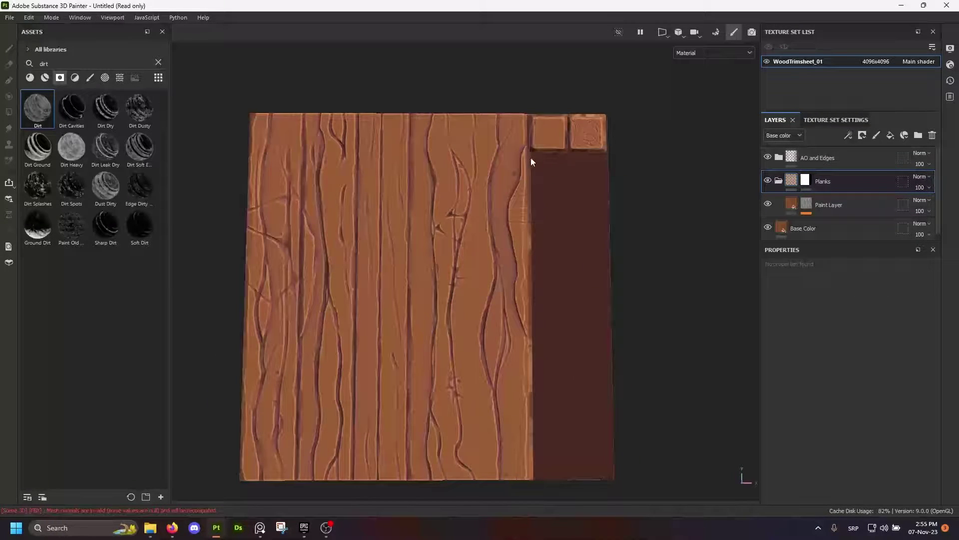
alt+middle_drag(526, 294, 572, 255)
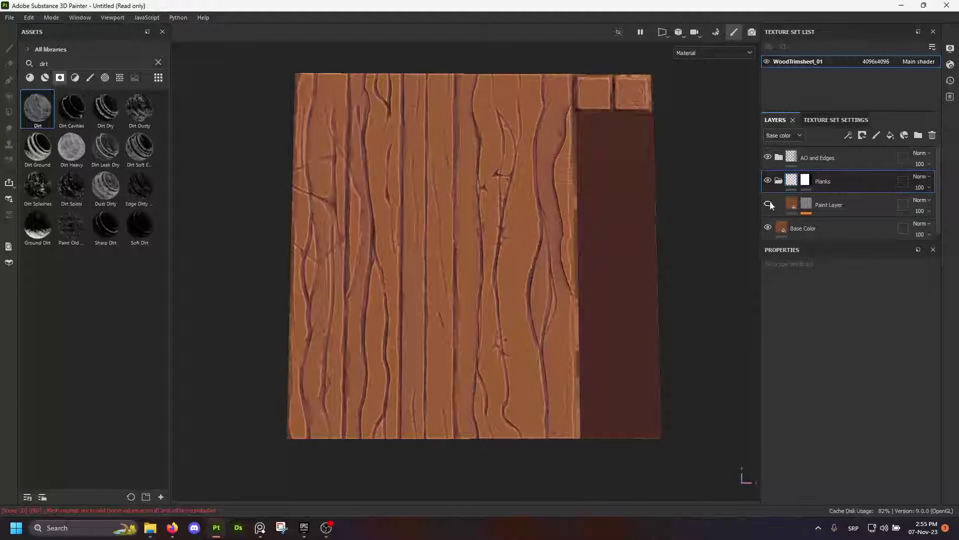
Set Paint Layer's base color to the pale tan BA8B69 and inspect it on the planks
click(810, 204)
scroll(830, 425, down, 2)
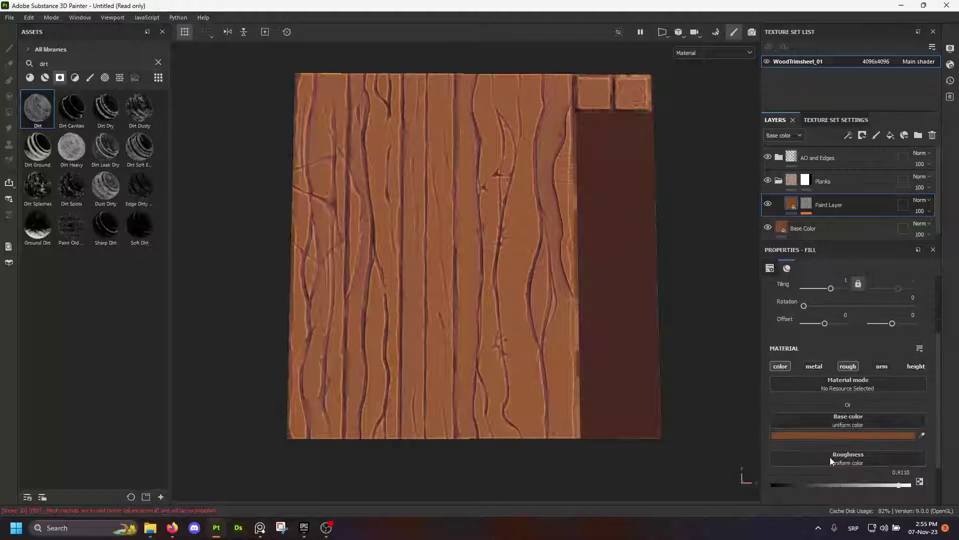
click(832, 434)
click(749, 381)
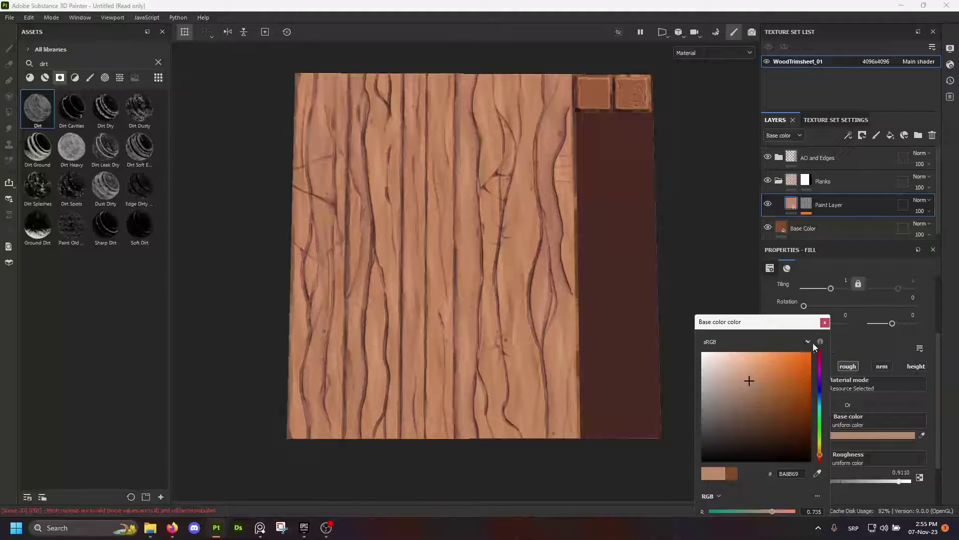
alt+drag(613, 182, 655, 192)
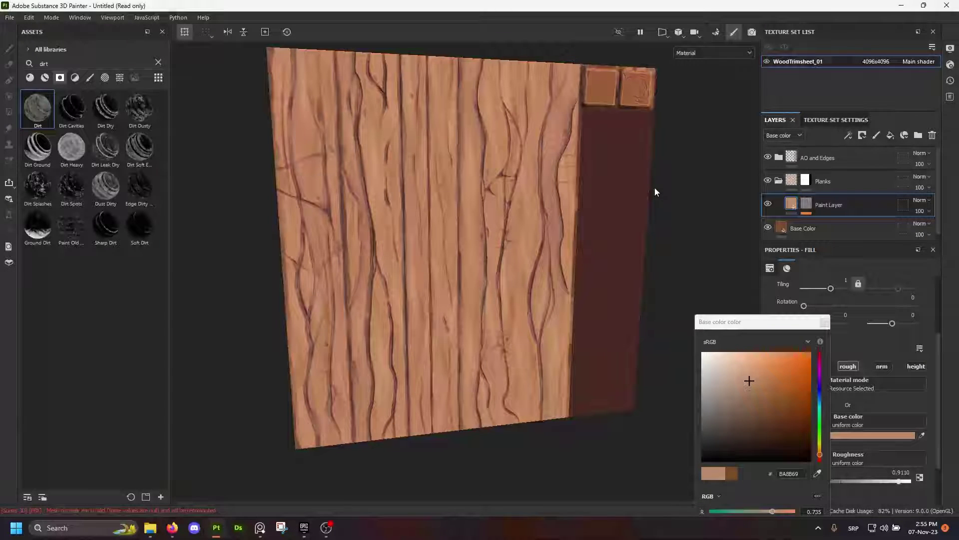
scroll(583, 205, up, 3)
alt+drag(502, 169, 538, 197)
scroll(446, 212, down, 3)
click(826, 322)
Change Paint Layer's base color to the more saturated orange-brown B07247
click(847, 434)
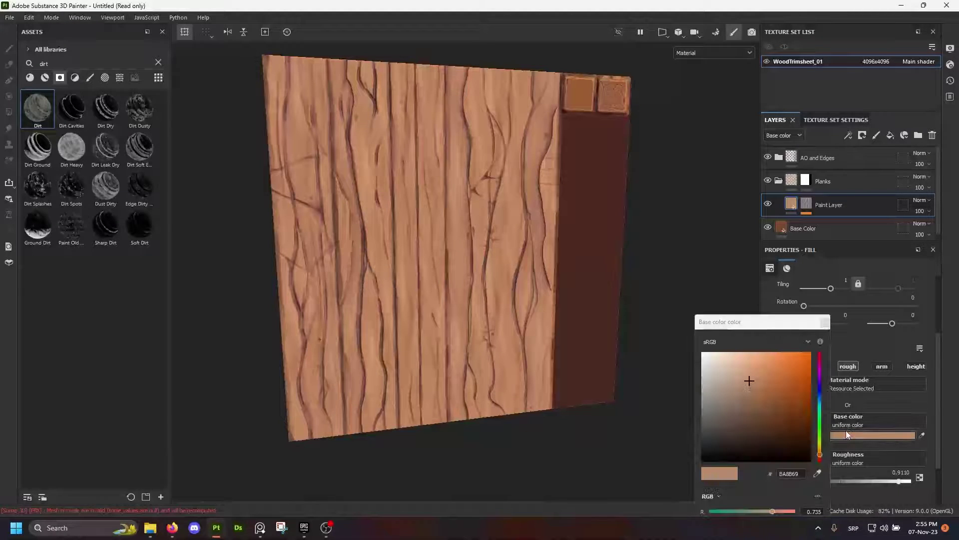
mouse_move(775, 401)
mouse_down()
mouse_move(780, 369)
mouse_move(766, 388)
mouse_up()
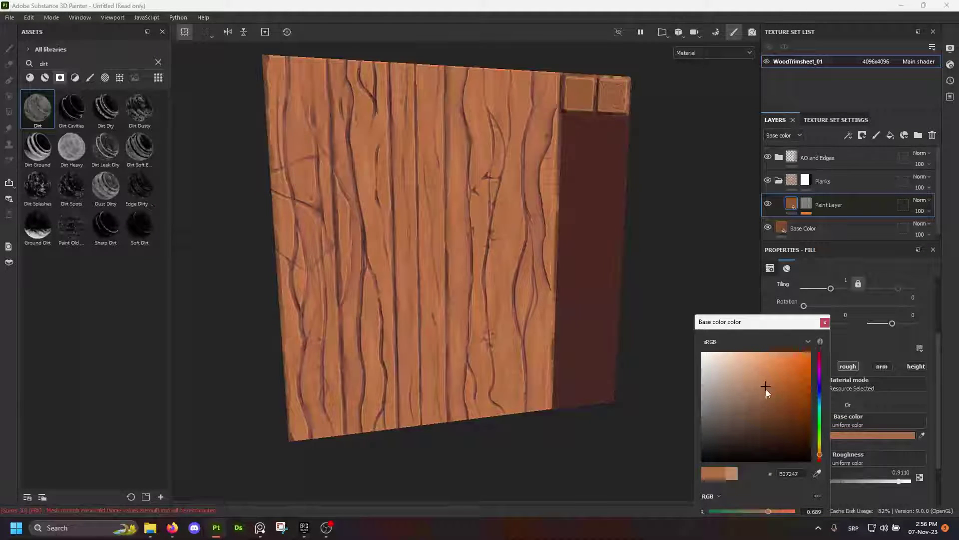
click(826, 322)
Sample the Base Color layer's color for Paint Layer and adjust it to the brown 956138
click(922, 435)
click(780, 229)
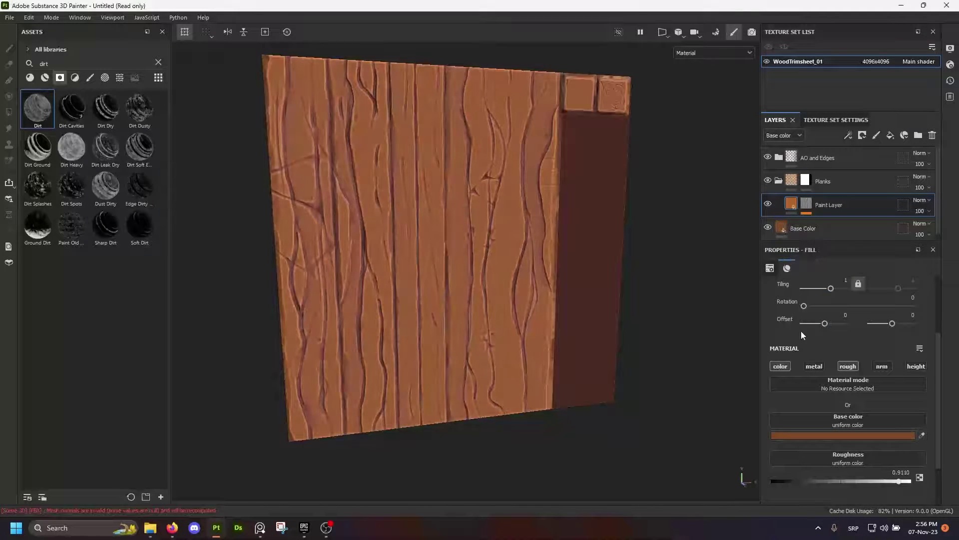
click(821, 437)
drag(769, 402, 764, 397)
click(825, 323)
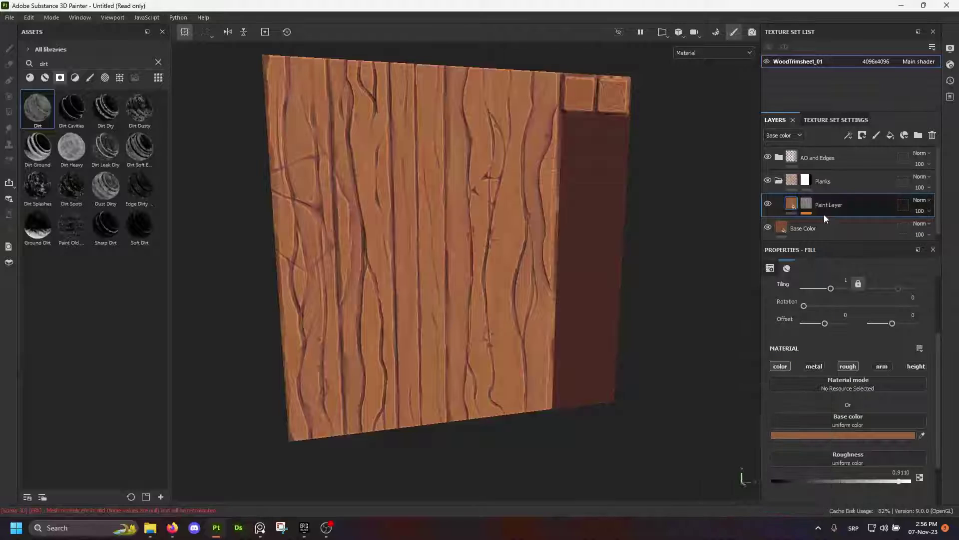
Check Paint Layer's mask, return to its material, and examine the color variation across the planks
alt+click(806, 203)
click(791, 204)
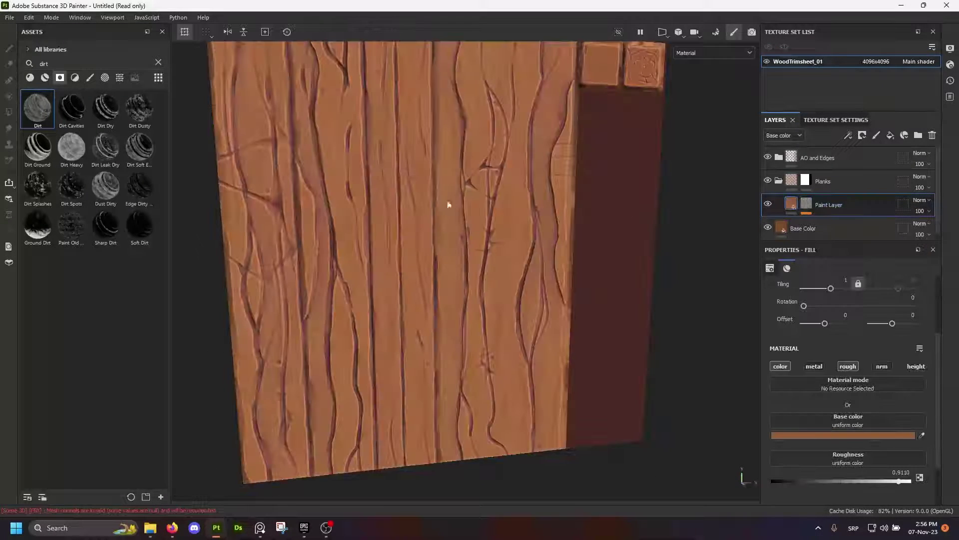
alt+middle_drag(450, 205, 503, 206)
scroll(502, 207, down, 2)
alt+drag(513, 207, 511, 190)
scroll(511, 190, up, 2)
Try adding a Blur Slope filter to Paint Layer's mask above Crystal 2
right_click(806, 200)
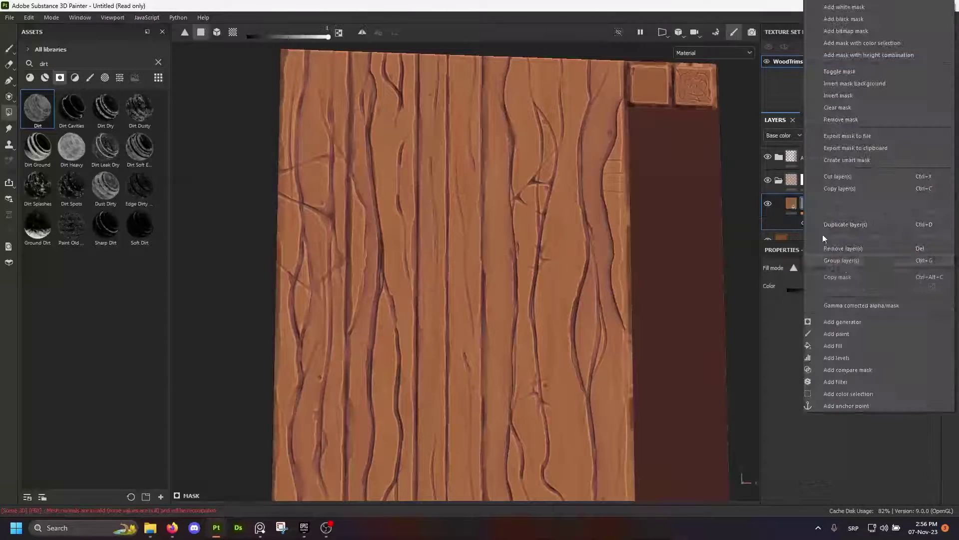
click(848, 381)
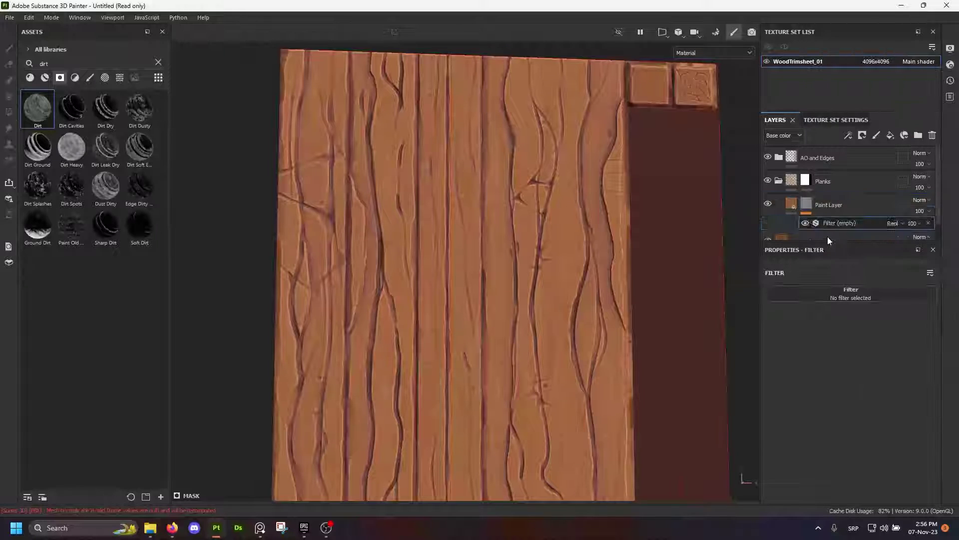
click(850, 290)
click(830, 355)
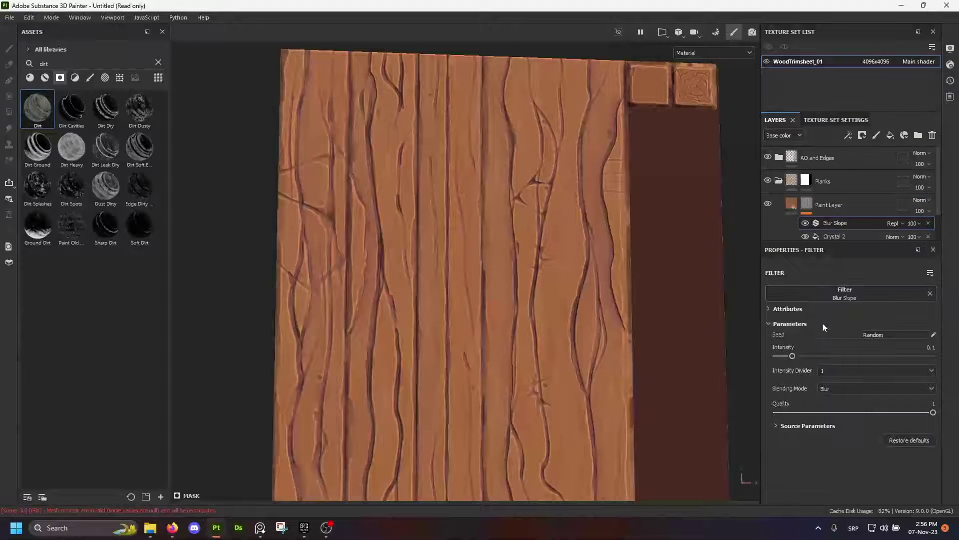
Display Paint Layer's mask, try a Blur Slope intensity of about 0.016, and remove the filter
alt+click(808, 205)
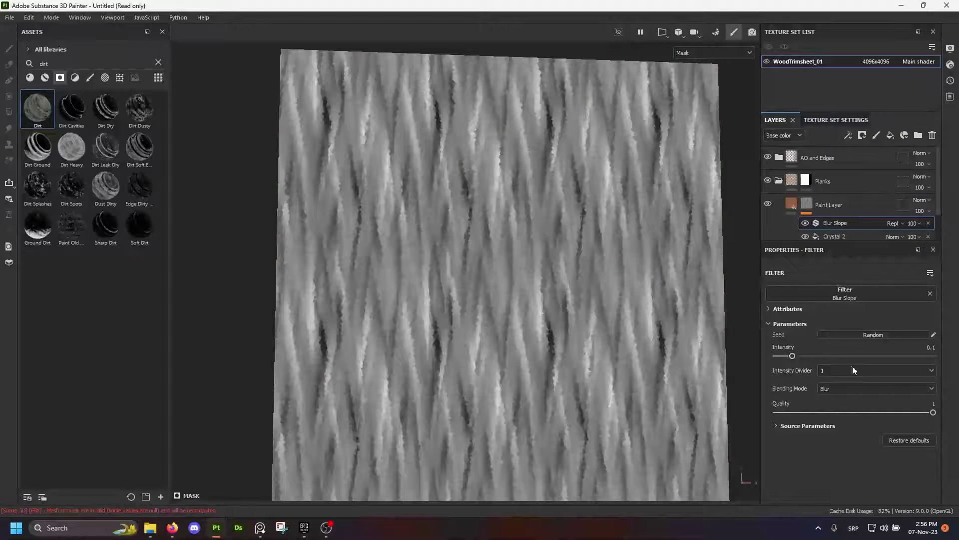
drag(777, 355, 776, 356)
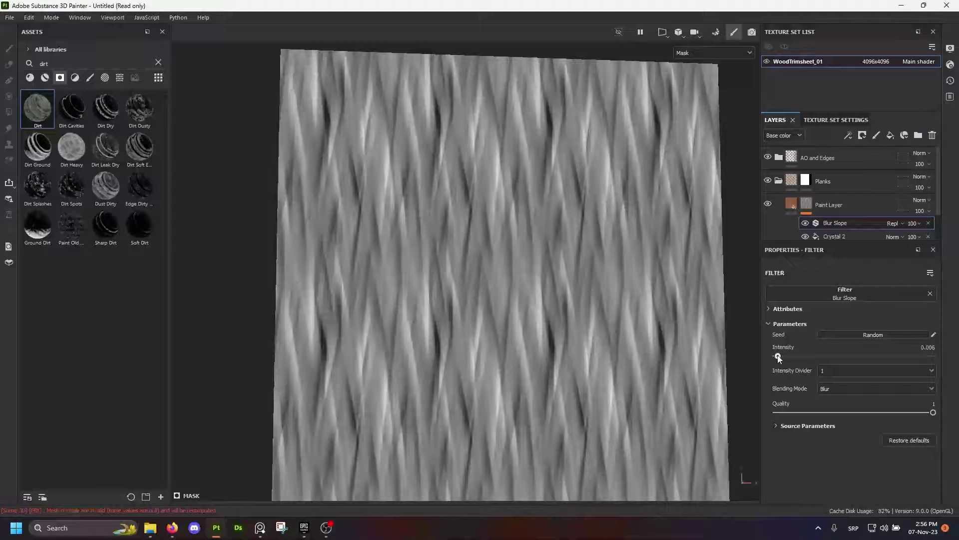
mouse_move(570, 270)
alt+mouse_down()
mouse_move(548, 172)
mouse_move(543, 262)
mouse_move(569, 262)
alt+mouse_up()
scroll(544, 262, up, 2)
scroll(545, 262, down, 2)
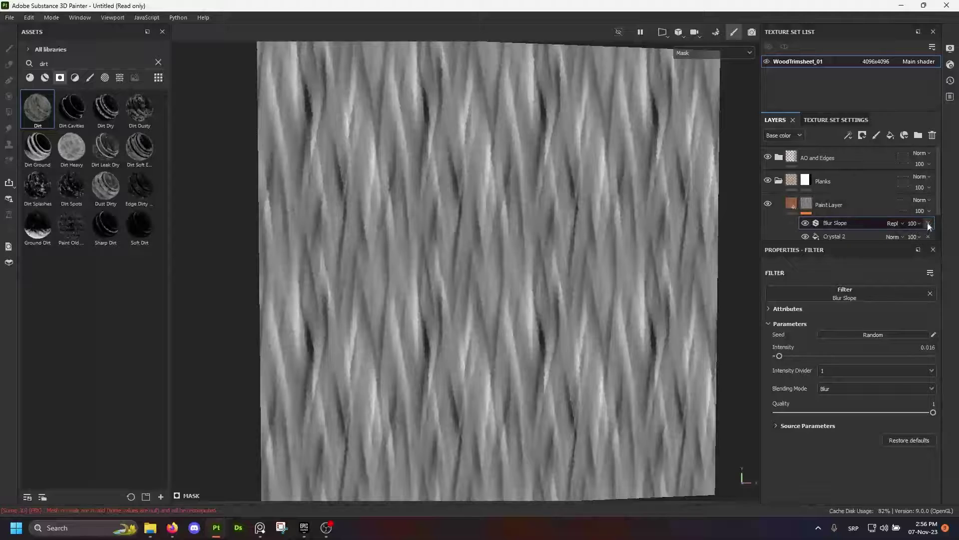
key(Delete)
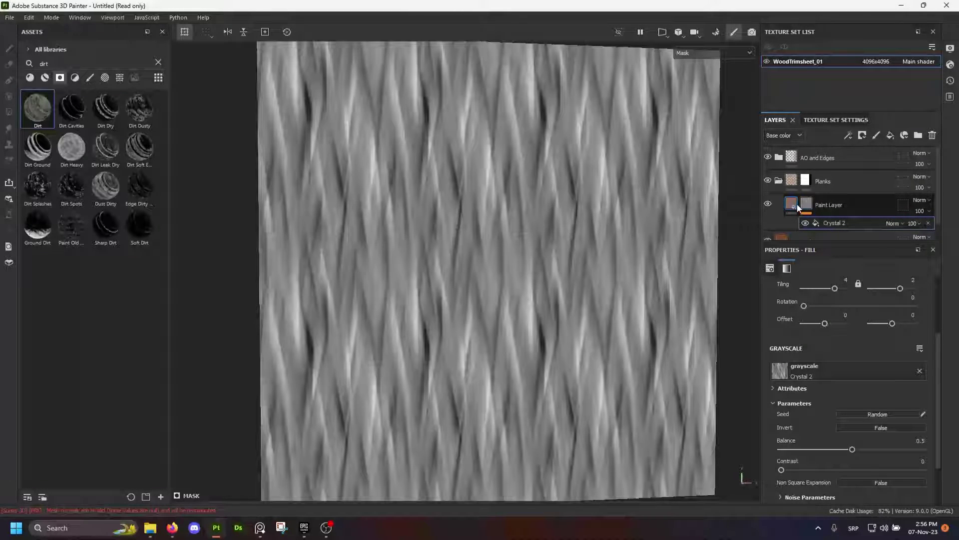
Add a Levels adjustment to Paint Layer's mask and set Crystal 2's horizontal tiling to 5
right_click(798, 209)
click(856, 353)
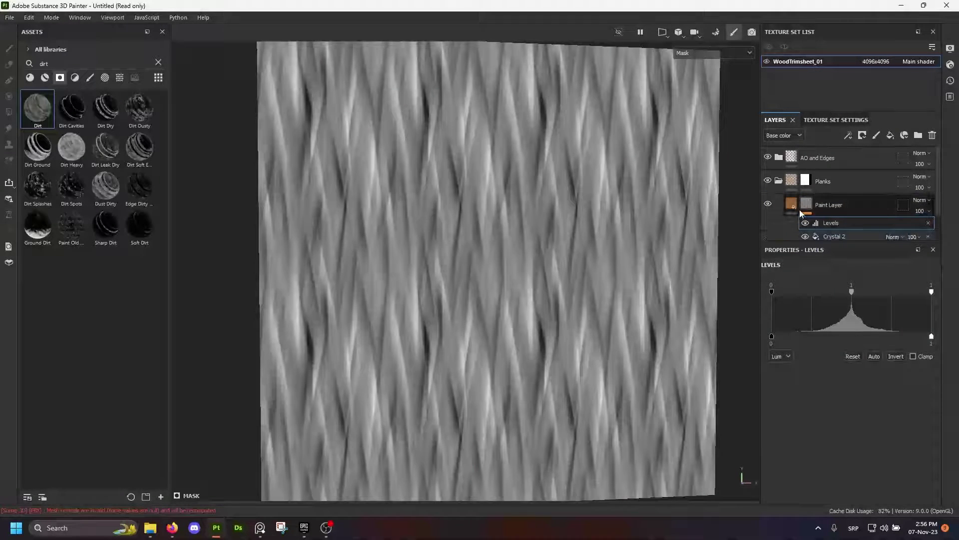
click(830, 236)
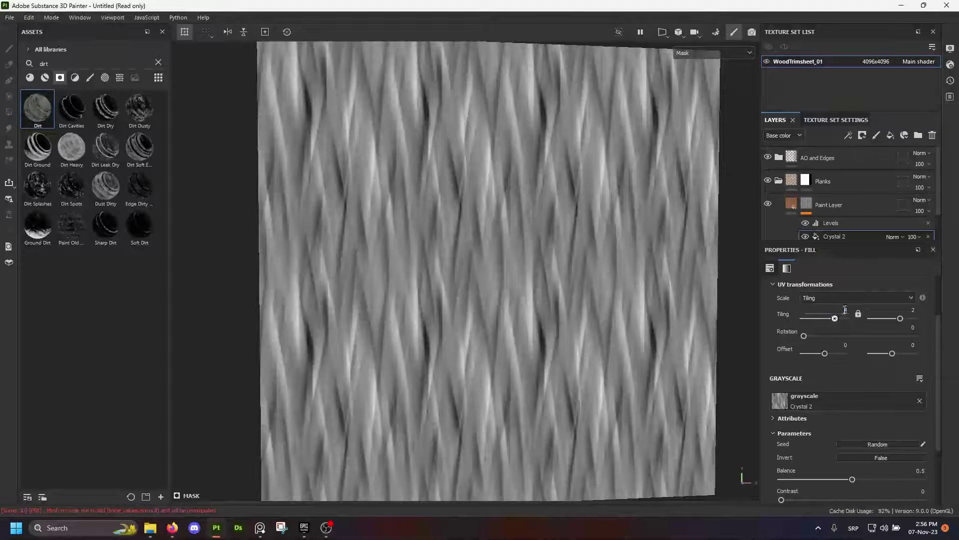
key(Return)
Return to Paint Layer's material display and inspect the plank grain up close
click(782, 198)
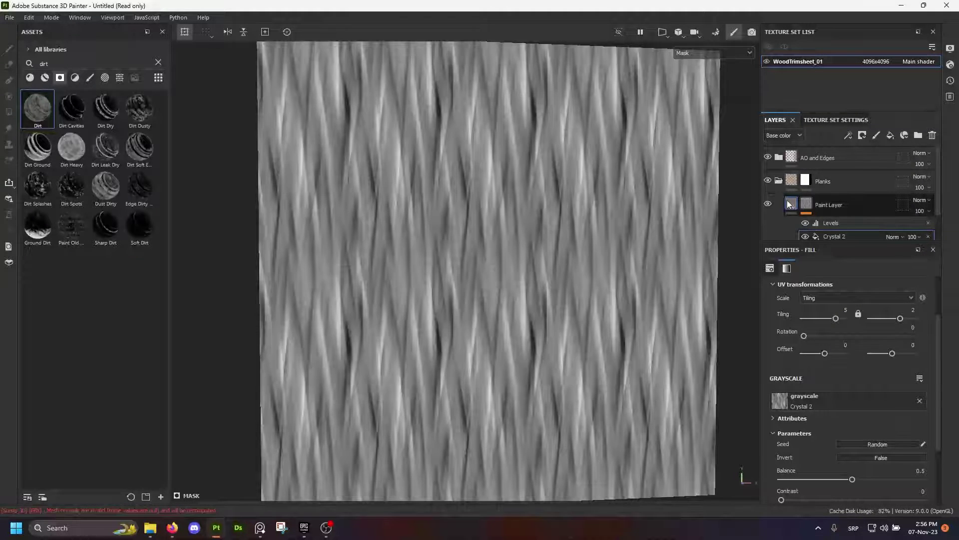
scroll(575, 233, up, 6)
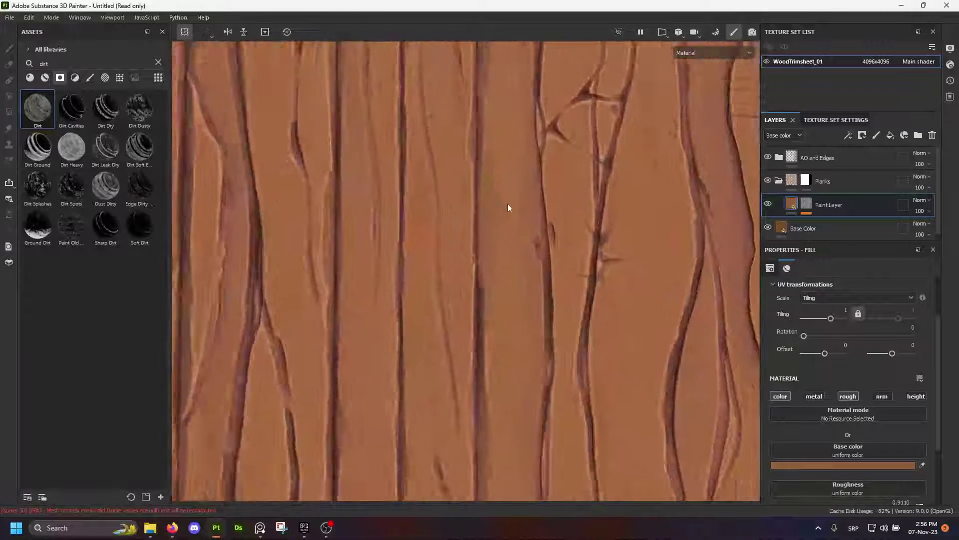
scroll(499, 185, down, 2)
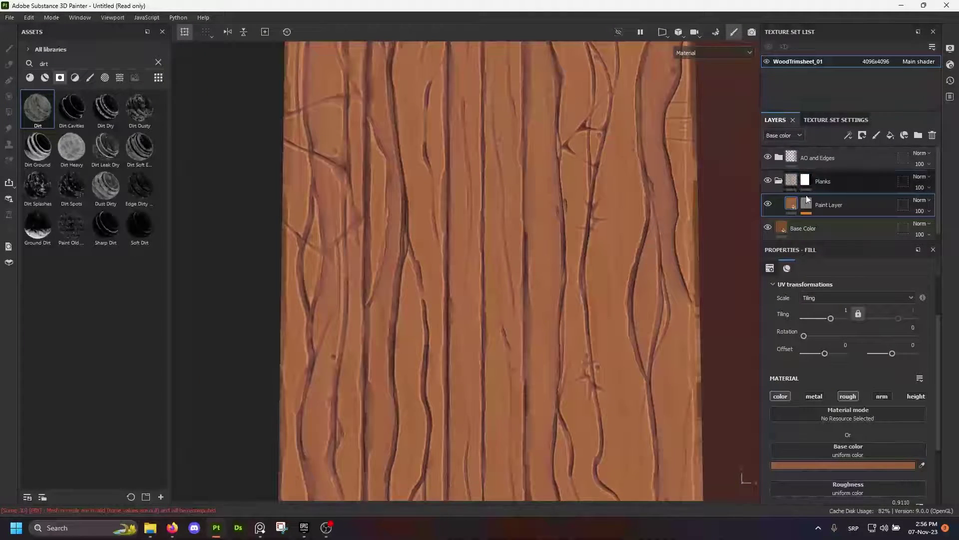
Lighten Paint Layer's base color through A36E48 to the light brown B07F5C
click(844, 465)
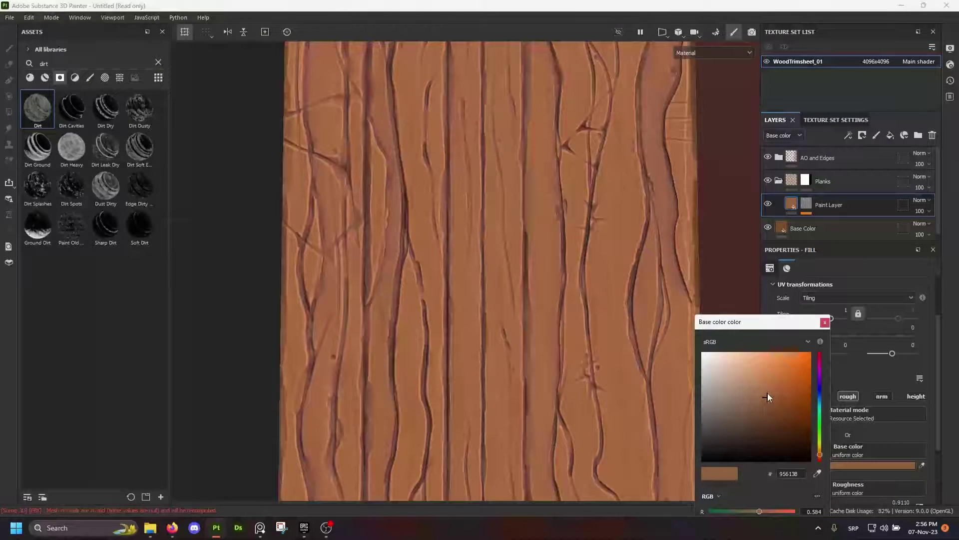
scroll(510, 278, down, 5)
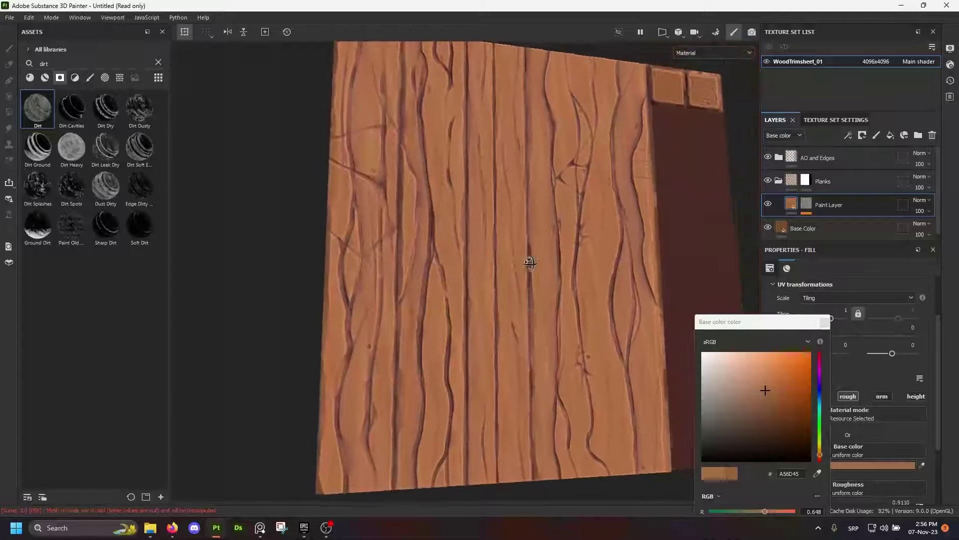
drag(756, 380, 763, 391)
click(825, 321)
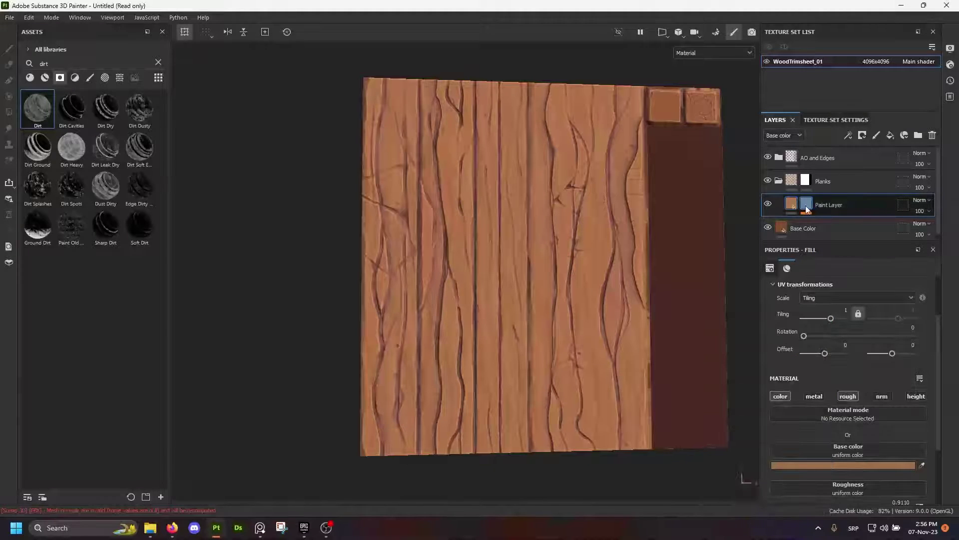
click(836, 449)
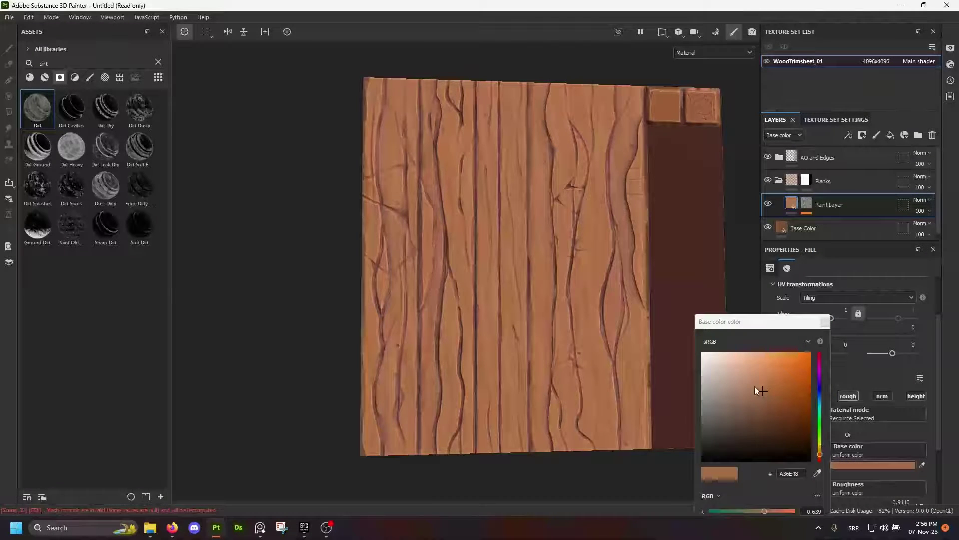
click(825, 322)
Set the midtone of the Levels adjustment on Paint Layer's mask to about 2.125 and check the planks
click(809, 206)
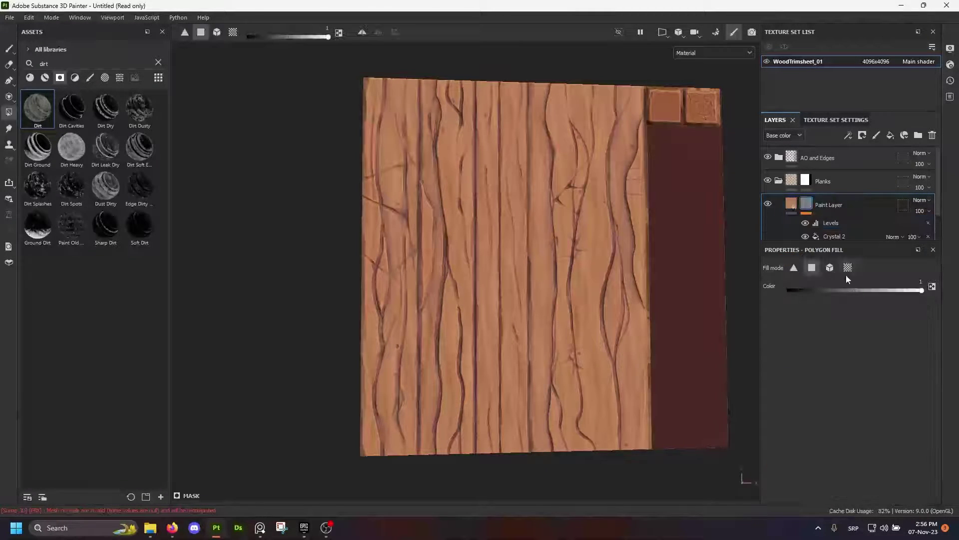
click(831, 223)
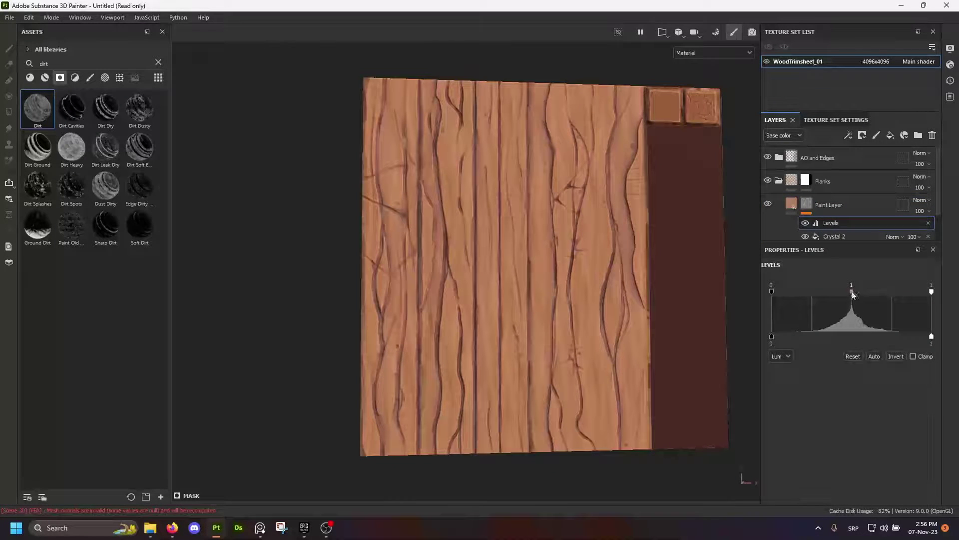
mouse_move(852, 292)
mouse_down()
mouse_move(871, 293)
mouse_move(859, 295)
mouse_up()
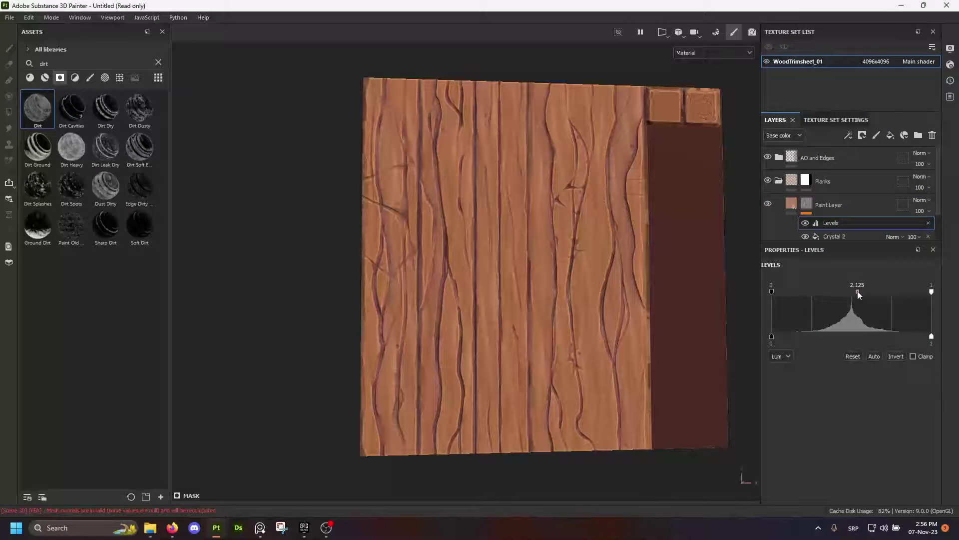
mouse_move(573, 254)
alt+mouse_down()
mouse_move(550, 223)
mouse_move(562, 252)
alt+mouse_up()
alt+right_drag(561, 253, 526, 236)
mouse_move(527, 236)
alt+mouse_down()
mouse_move(536, 240)
mouse_move(496, 221)
mouse_move(496, 236)
mouse_move(509, 241)
mouse_move(580, 229)
mouse_move(496, 238)
mouse_move(563, 225)
alt+mouse_up()
scroll(495, 233, up, 4)
scroll(497, 235, down, 4)
Set Paint Layer's base color to the warm orange C98453
click(791, 203)
click(825, 466)
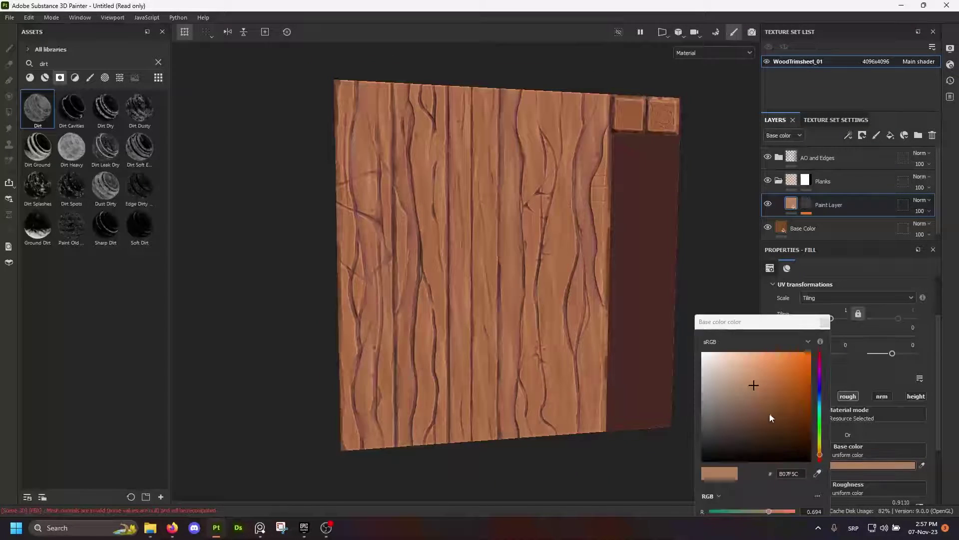
click(760, 389)
drag(762, 388, 766, 375)
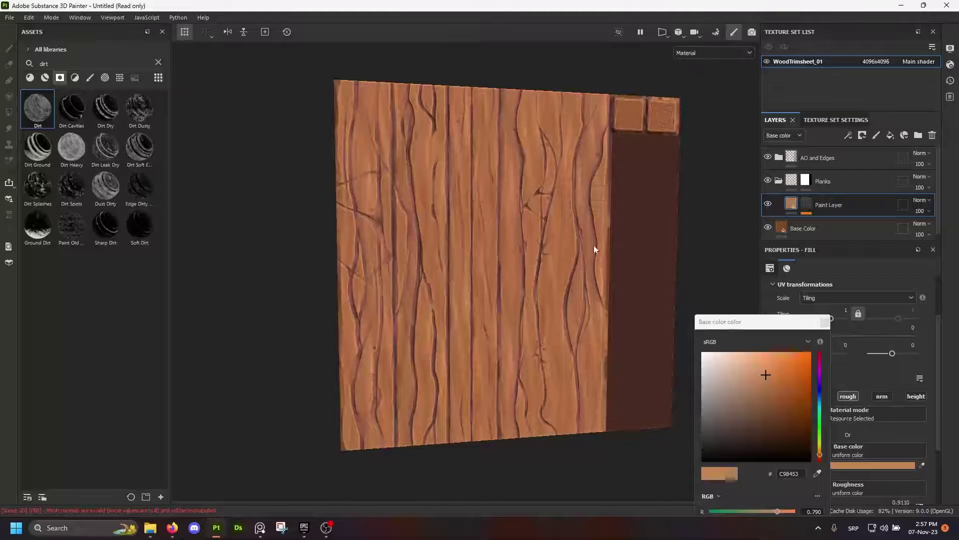
alt+drag(595, 251, 545, 210)
click(824, 321)
mouse_move(575, 259)
alt+mouse_down()
mouse_move(491, 235)
mouse_move(519, 260)
mouse_move(574, 278)
alt+mouse_up()
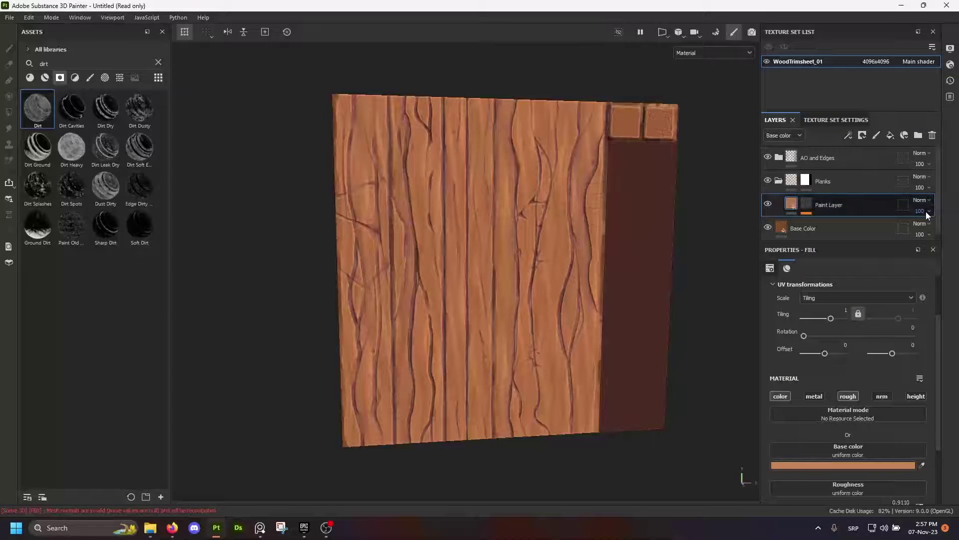
Lower Paint Layer's opacity, trying 60 and settling on 68, and check the blend on the planks
click(943, 222)
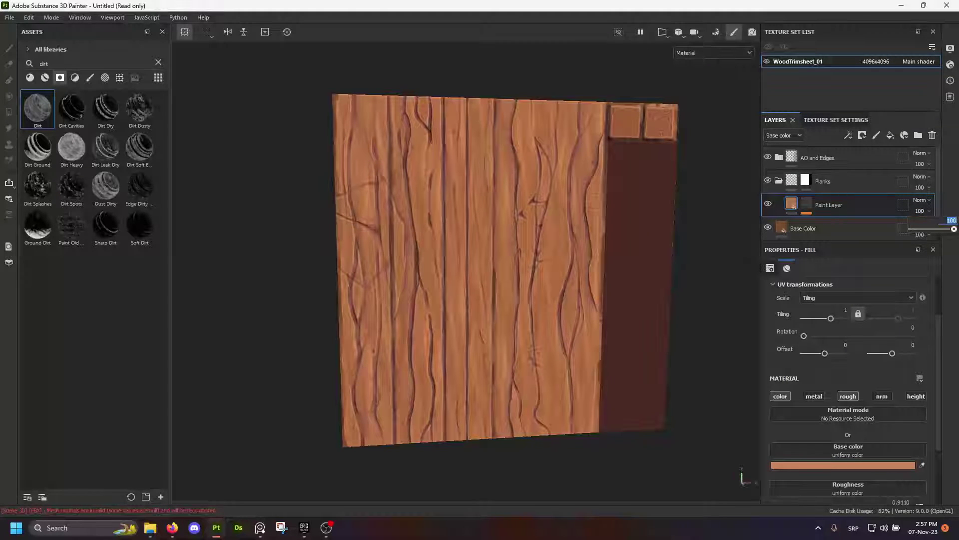
text(60)
alt+drag(447, 221, 468, 209)
click(927, 211)
mouse_move(938, 229)
mouse_down()
mouse_move(954, 229)
mouse_move(940, 236)
mouse_up()
mouse_move(573, 253)
alt+mouse_down()
mouse_move(521, 272)
mouse_move(459, 207)
mouse_move(553, 242)
mouse_move(539, 238)
mouse_move(422, 299)
mouse_move(456, 223)
mouse_move(444, 285)
mouse_move(328, 260)
mouse_move(514, 240)
mouse_move(365, 235)
mouse_move(401, 225)
mouse_move(437, 169)
mouse_move(495, 250)
mouse_move(476, 238)
mouse_move(488, 279)
mouse_move(534, 242)
mouse_move(461, 259)
alt+mouse_up()
alt+right_drag(460, 259, 501, 233)
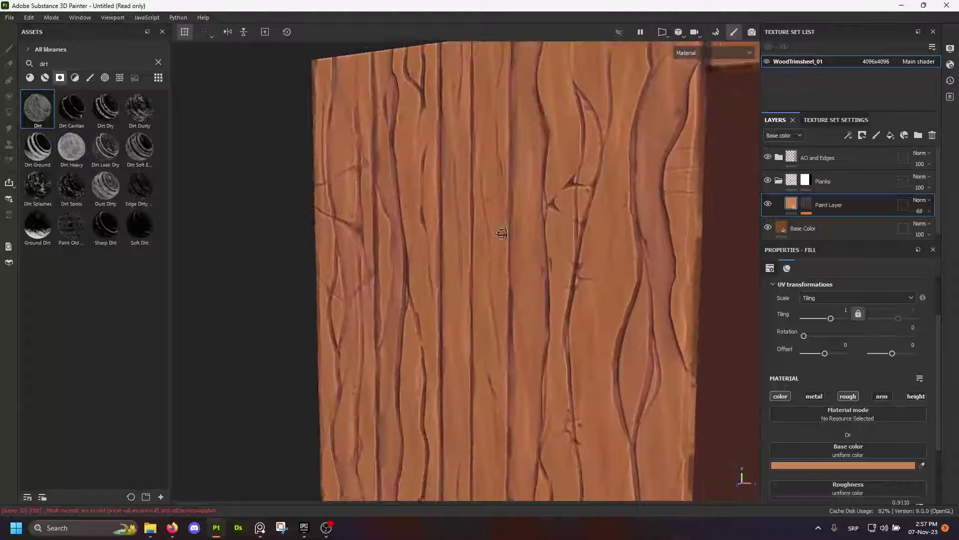
Duplicate Paint Layer inside the Planks folder and select the Crystal 2 fill in the copy's mask
alt+drag(502, 233, 546, 220)
scroll(583, 265, down, 4)
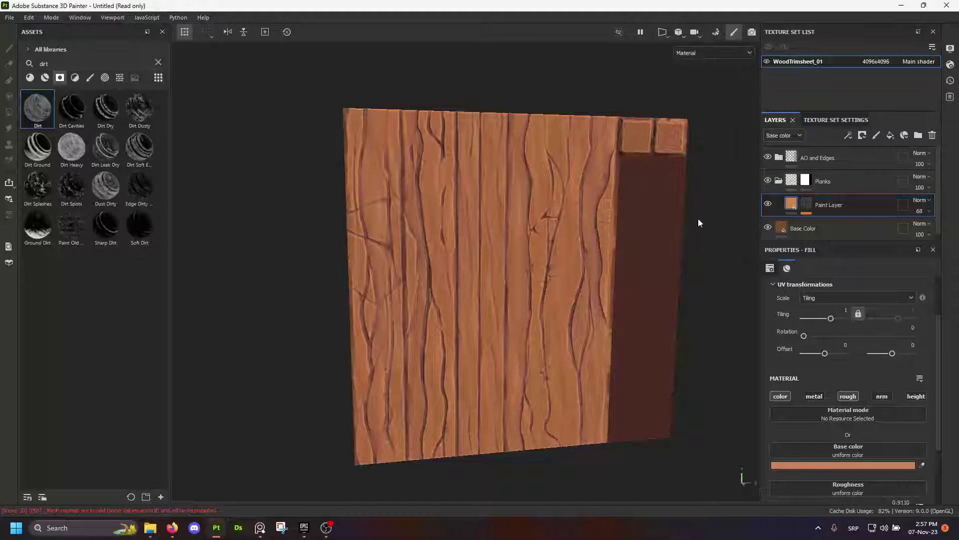
alt+middle_drag(699, 223, 662, 208)
key(ctrl+d)
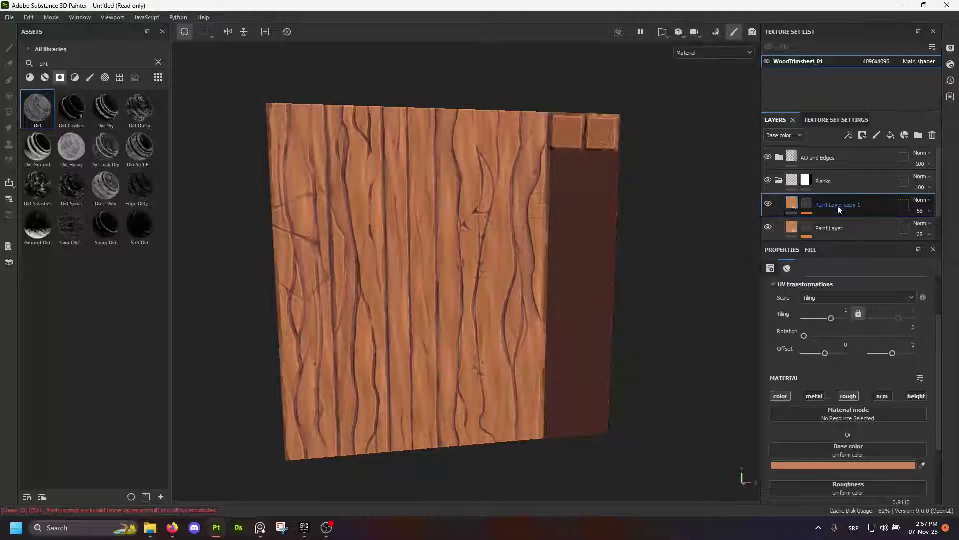
click(807, 204)
click(810, 214)
click(844, 233)
scroll(854, 225, down, 2)
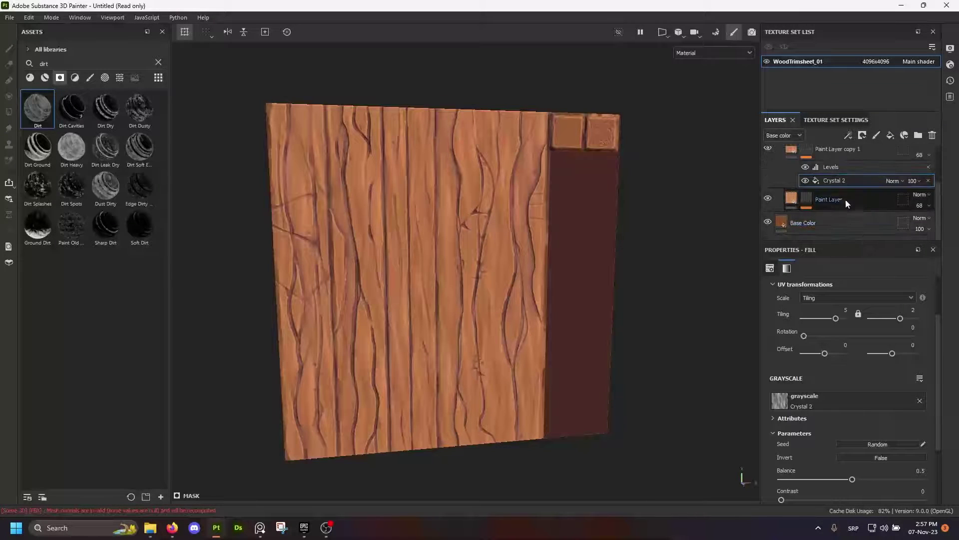
Replace the Crystal 2 pattern in the copy's mask with Grunge Map 004 and inspect the planks
click(841, 406)
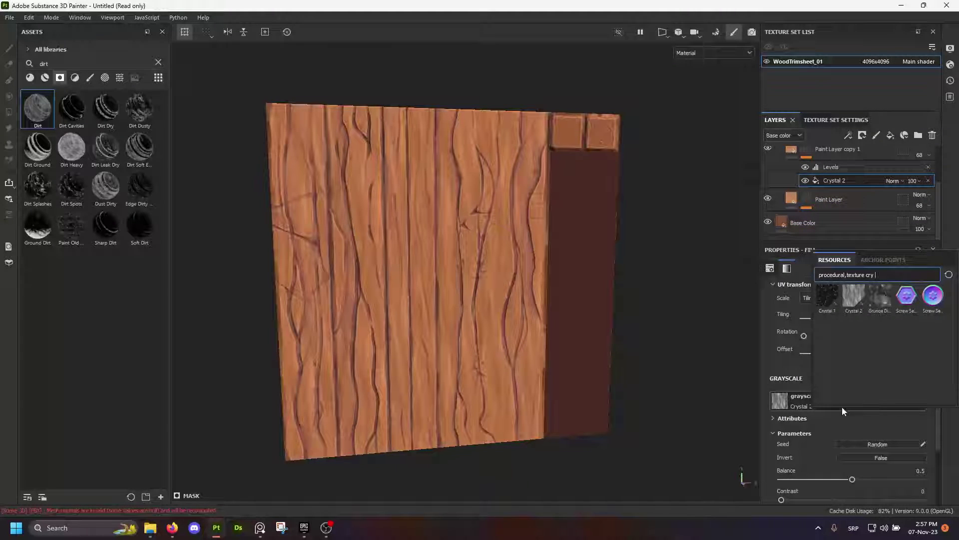
key(BackSpace)
key(BackSpace)
key(BackSpace)
text(grun)
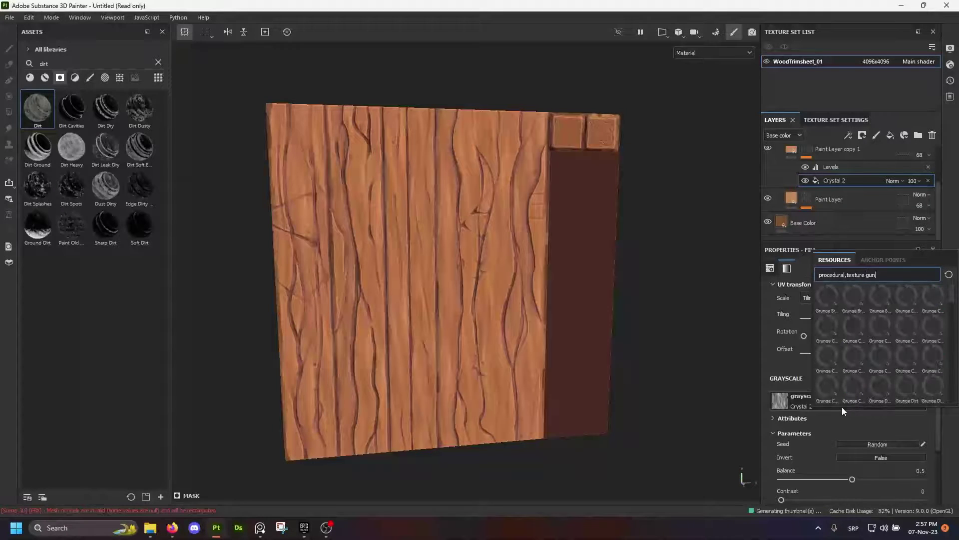
text(ge)
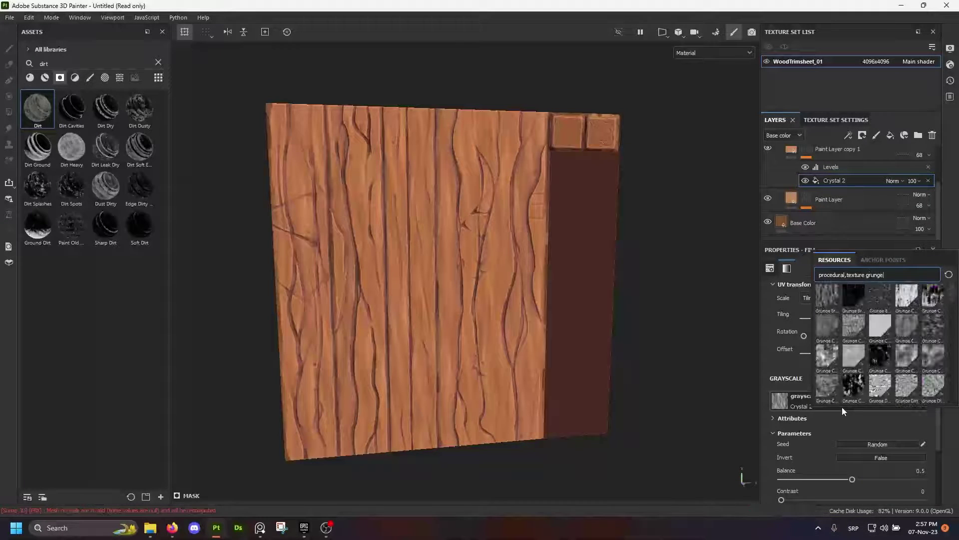
text( 4)
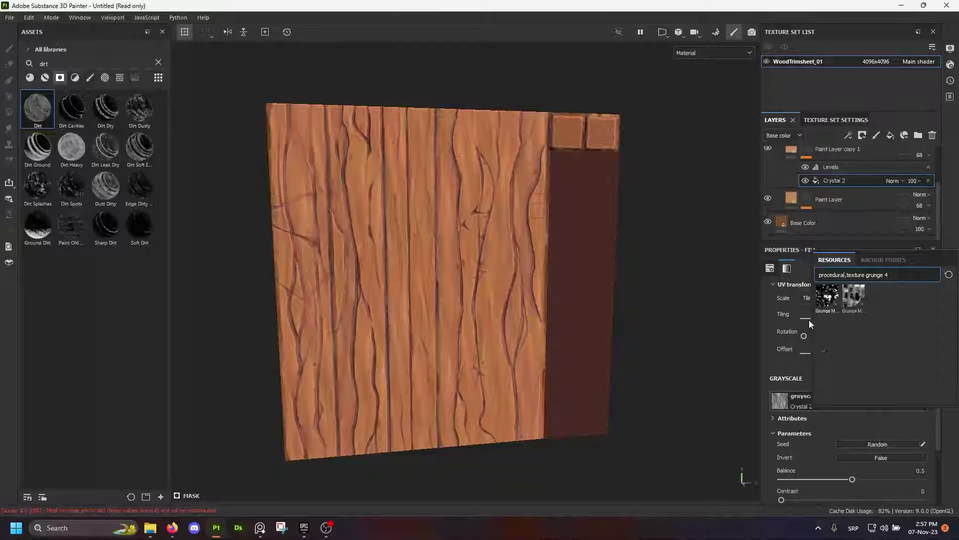
click(827, 296)
alt+drag(452, 268, 434, 253)
alt+middle_drag(435, 253, 501, 241)
scroll(488, 242, down, 1)
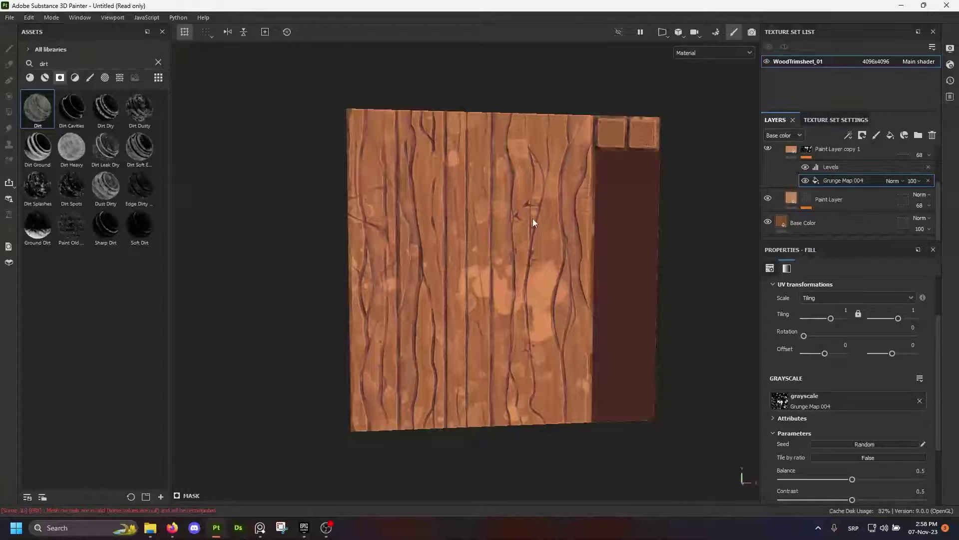
Try a tiling of 2 by 2 on the Grunge Map 004 fill
alt+drag(533, 218, 499, 205)
scroll(496, 212, up, 2)
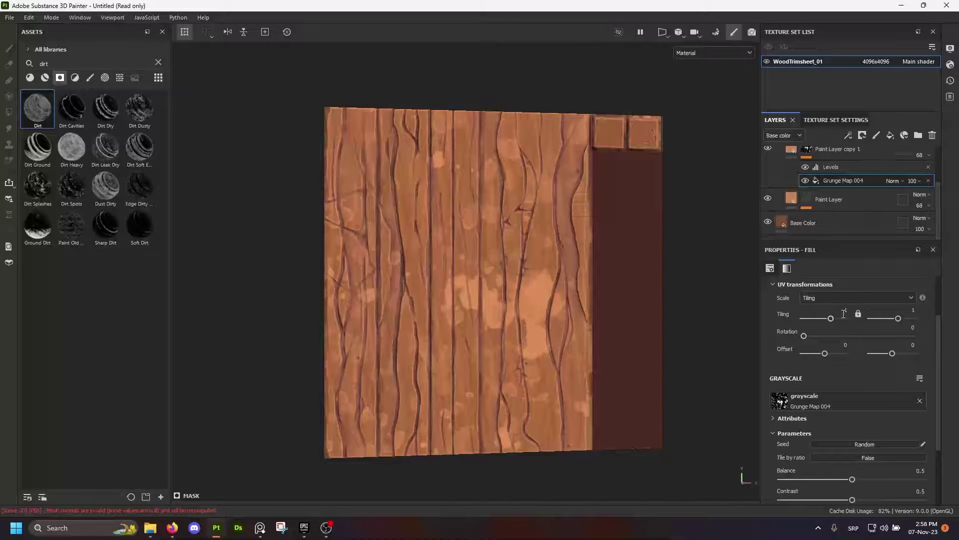
drag(844, 314, 860, 313)
text(2)
key(Tab)
key(Tab)
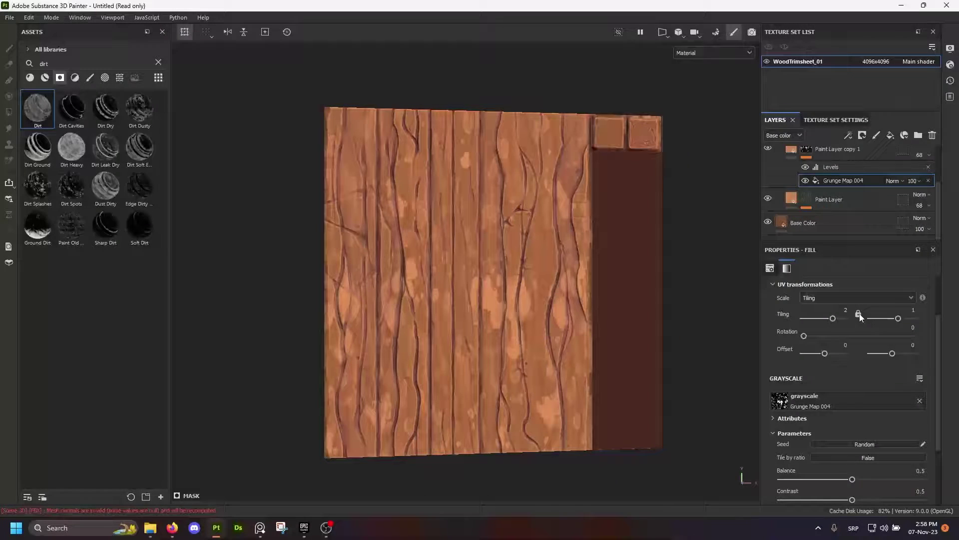
click(914, 312)
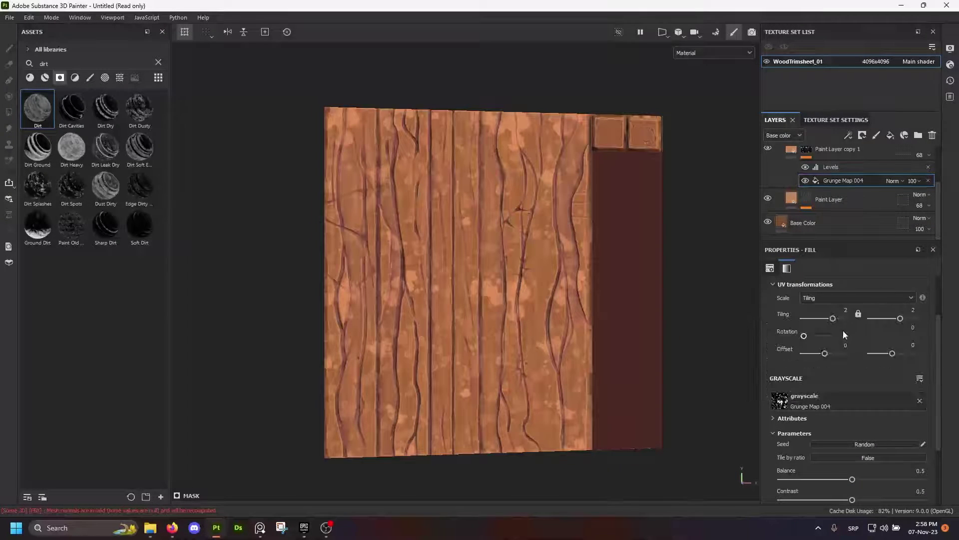
Lock the Grunge Map 004 tiling ratio and set the tiling to 1.5 after trying 1
click(858, 313)
drag(842, 311, 855, 310)
text(1)
key(Return)
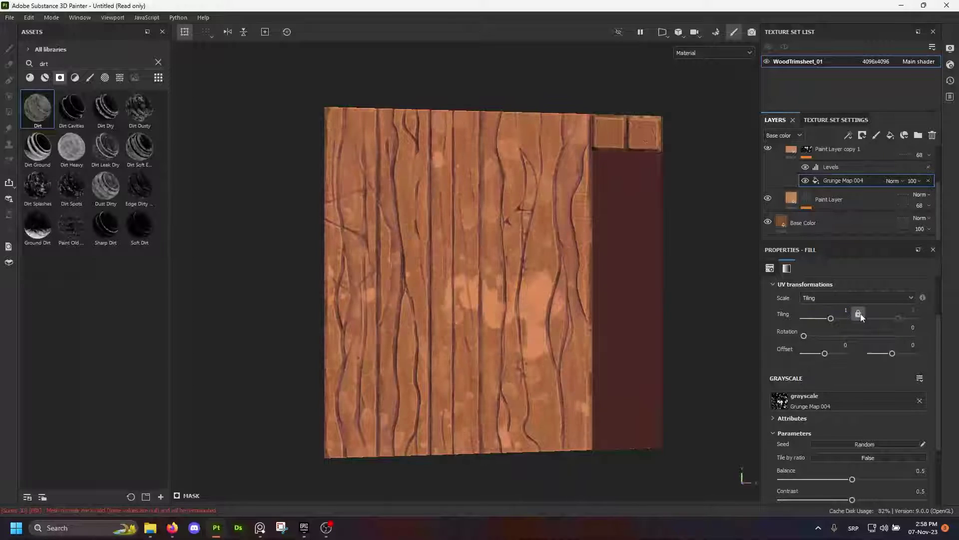
drag(843, 310, 860, 314)
text(1.5)
key(Return)
Set the midtone of the Levels adjustment on Paint Layer copy 1's mask to about 1.094
alt+drag(563, 258, 433, 285)
scroll(433, 285, up, 2)
click(831, 167)
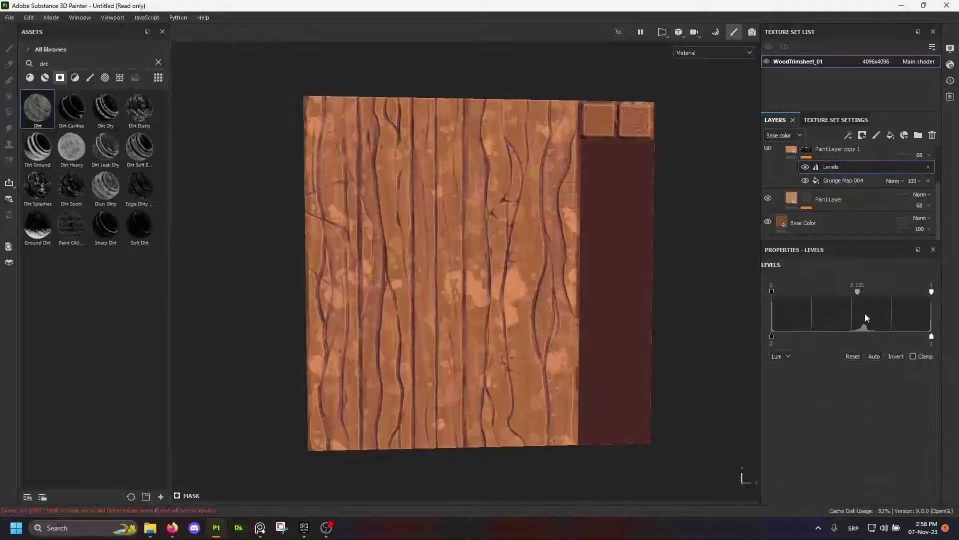
mouse_move(867, 291)
mouse_down()
mouse_move(820, 294)
mouse_move(879, 302)
mouse_move(853, 300)
mouse_up()
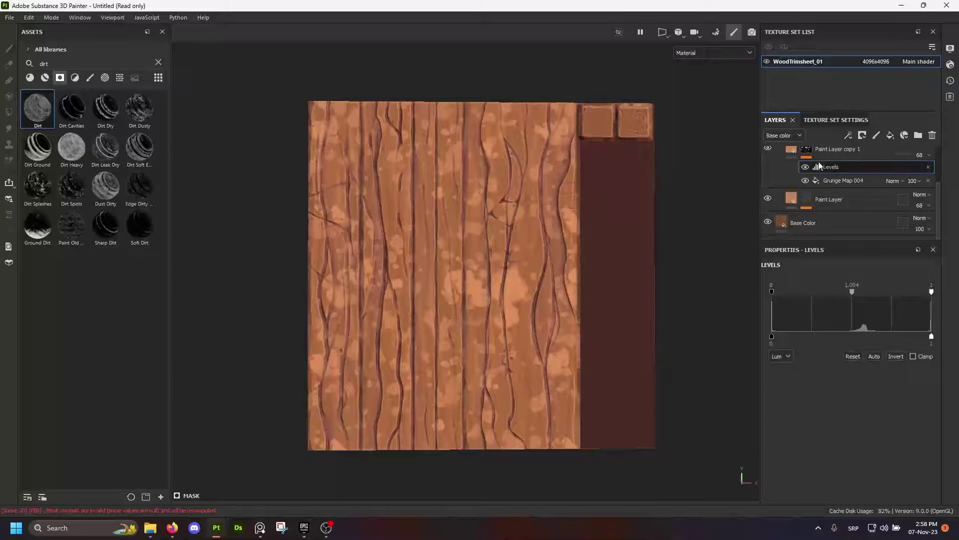
Add a Blur Slope filter to Paint Layer copy 1's mask with an intensity of about 0.249
click(794, 152)
right_click(793, 159)
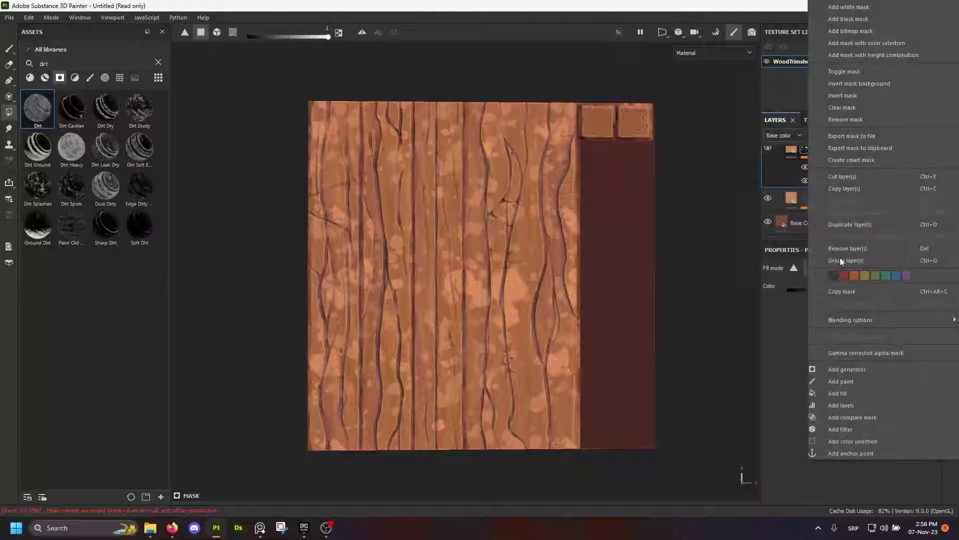
click(847, 430)
click(830, 295)
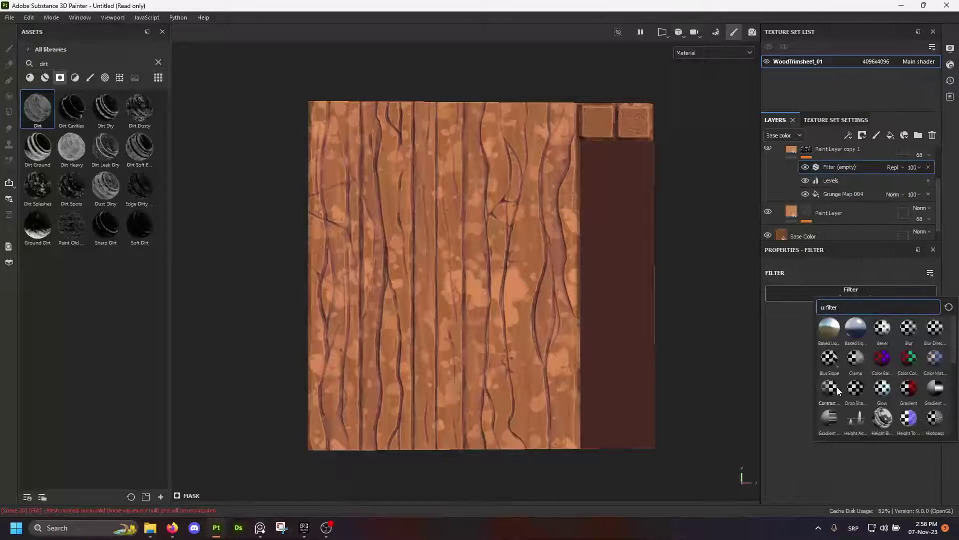
click(831, 359)
alt+drag(521, 283, 468, 253)
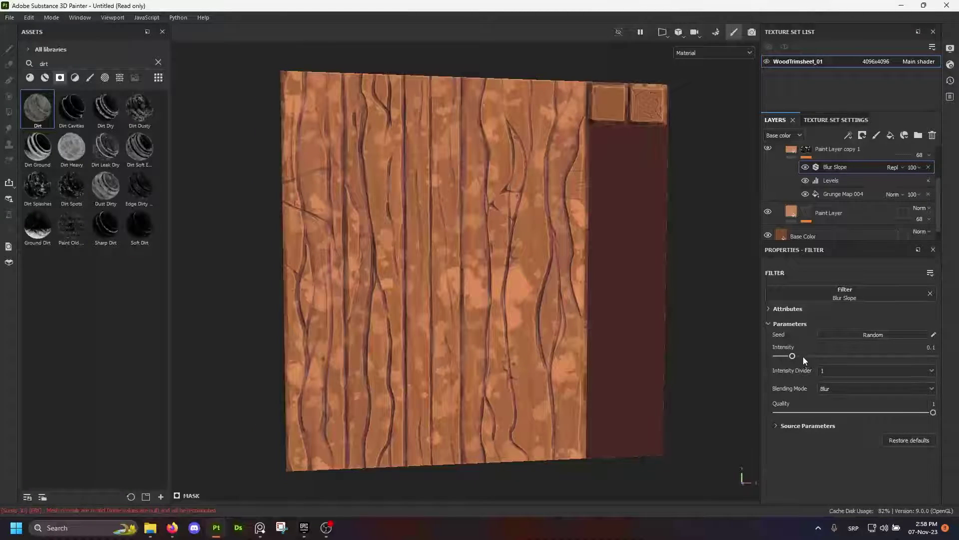
mouse_move(803, 356)
mouse_down()
mouse_move(844, 355)
mouse_move(802, 358)
mouse_up()
alt+drag(524, 231, 523, 273)
scroll(522, 273, down, 2)
scroll(523, 239, up, 2)
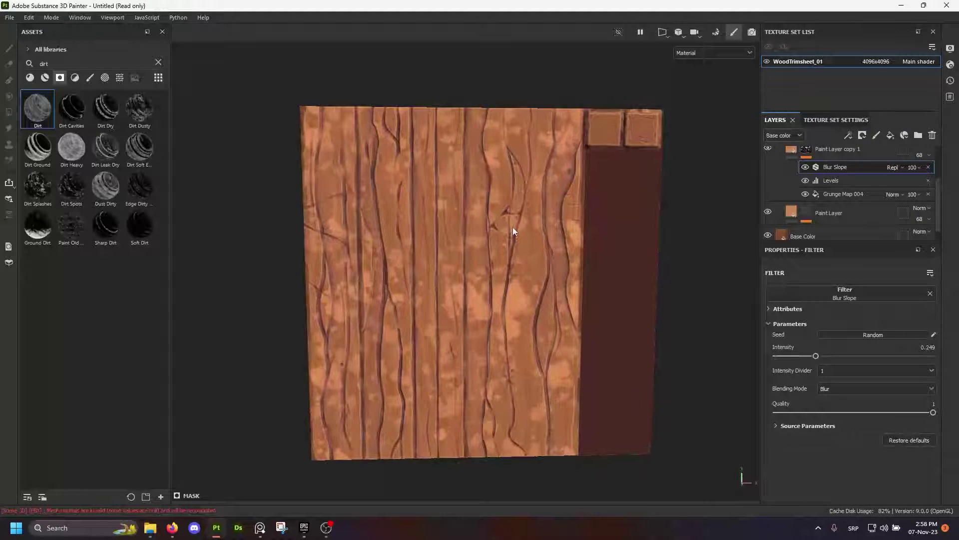
Try a saturated orange-brown around 954C18, slightly darkened, as Paint Layer copy 1's base color
scroll(864, 203, up, 3)
click(792, 204)
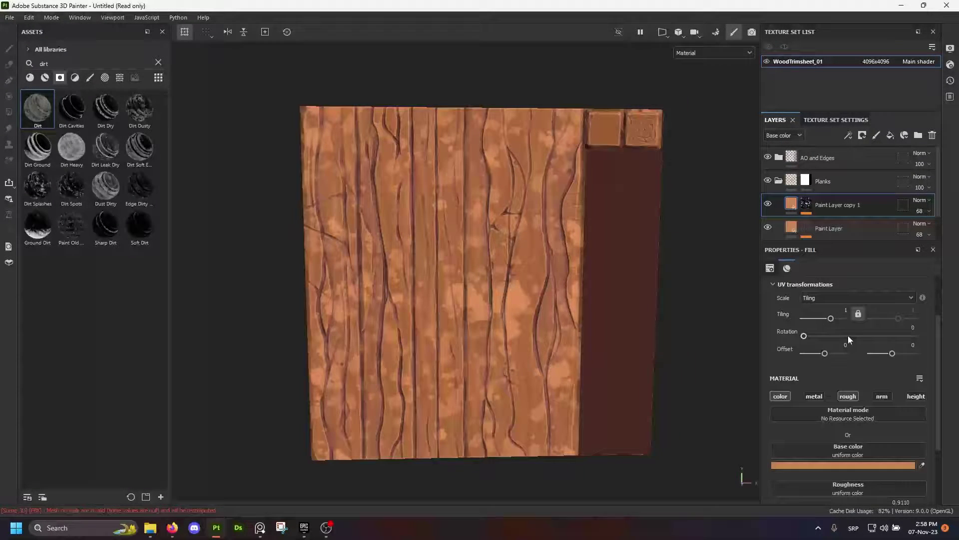
click(845, 465)
click(788, 412)
drag(801, 396, 794, 397)
alt+drag(485, 304, 494, 276)
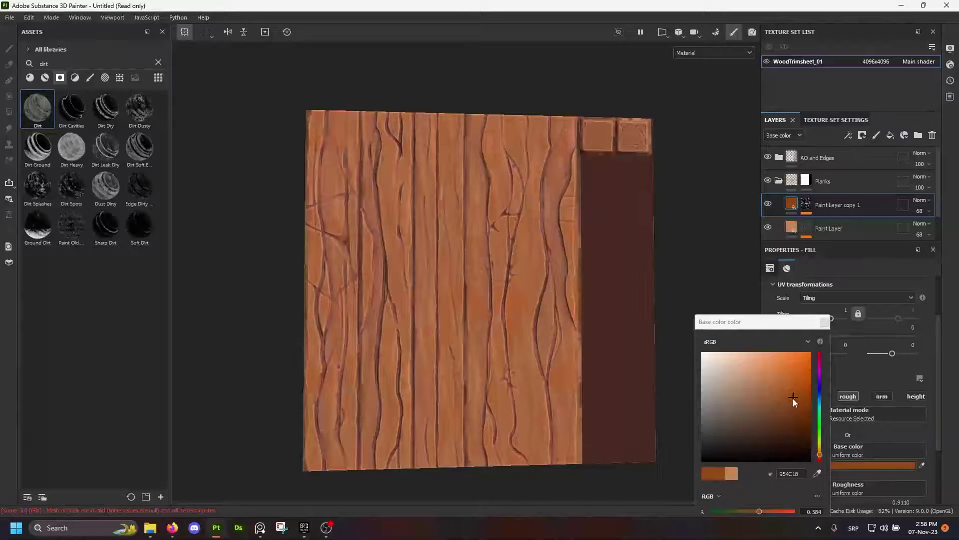
drag(793, 398, 790, 404)
mouse_move(537, 316)
alt+mouse_down()
mouse_move(515, 275)
mouse_move(521, 306)
alt+mouse_up()
click(825, 323)
Raise Paint Layer copy 1's opacity to 100 and check the grunge patches on the planks
mouse_move(500, 251)
alt+mouse_down()
mouse_move(514, 232)
mouse_move(518, 241)
alt+mouse_up()
click(928, 212)
drag(940, 229, 955, 229)
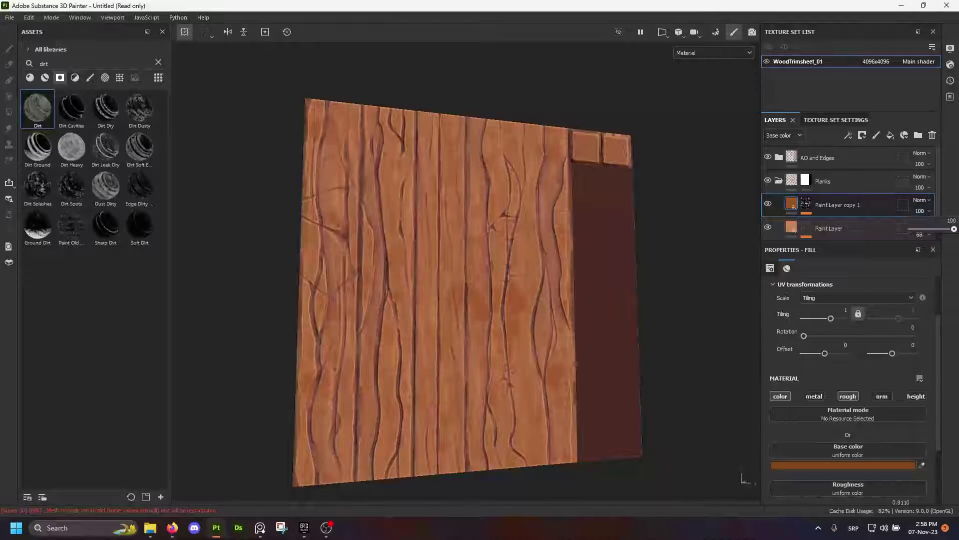
alt+drag(504, 265, 501, 218)
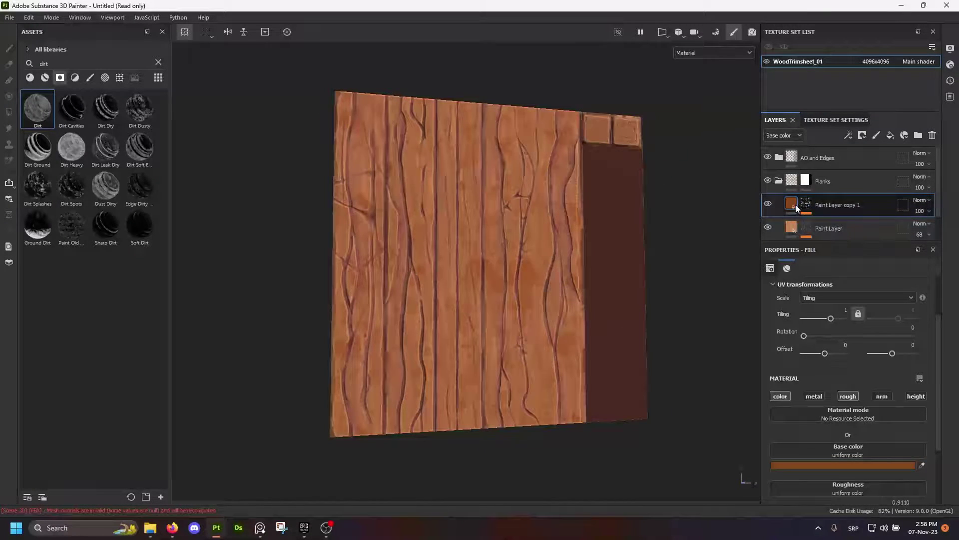
Mute Paint Layer copy 1's base color through 8B542E and 7A4B2A to the dark brown 7B4C2A
click(845, 464)
drag(790, 407, 777, 405)
alt+drag(528, 290, 500, 299)
click(775, 404)
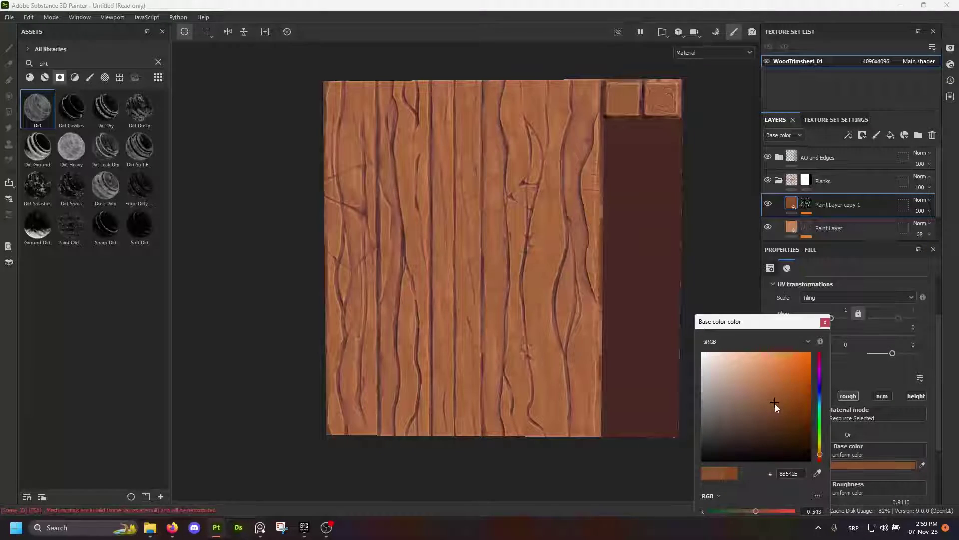
drag(775, 404, 776, 405)
alt+drag(601, 358, 575, 328)
drag(772, 404, 773, 408)
mouse_move(539, 300)
alt+mouse_down()
mouse_move(503, 281)
mouse_move(540, 318)
alt+mouse_up()
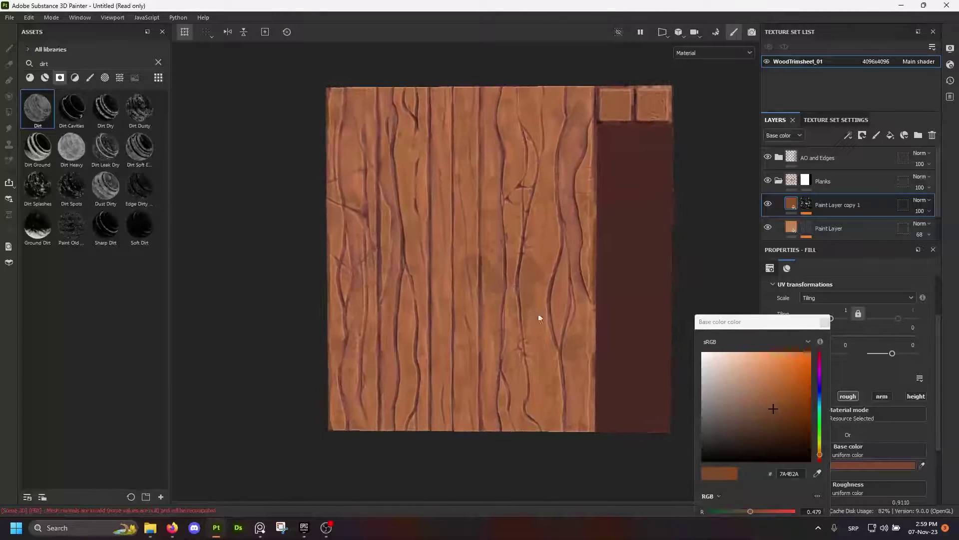
drag(773, 406, 774, 408)
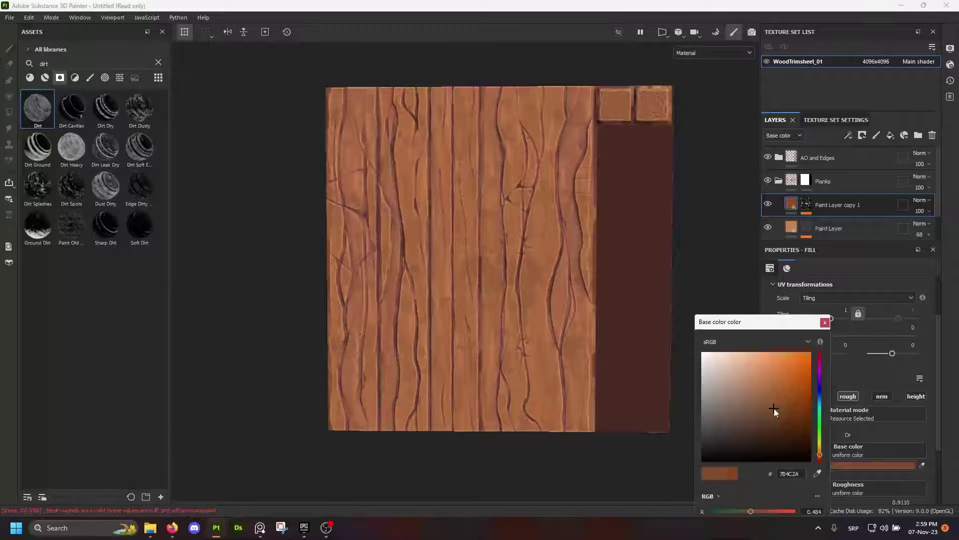
alt+drag(534, 299, 651, 209)
click(825, 322)
click(825, 321)
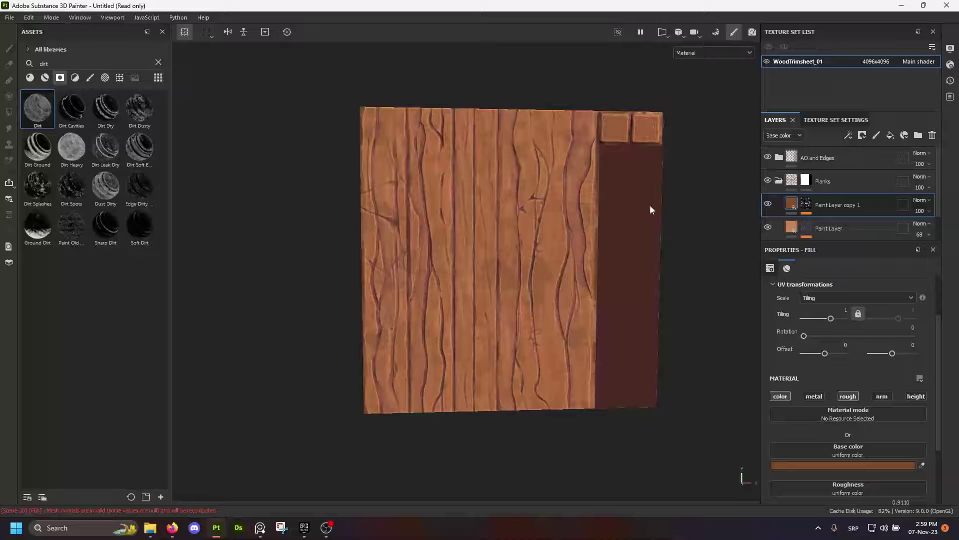
Compare the planks with Paint Layer copy 1 hidden and shown
click(769, 205)
click(769, 205)
scroll(525, 237, down, 3)
scroll(519, 245, up, 3)
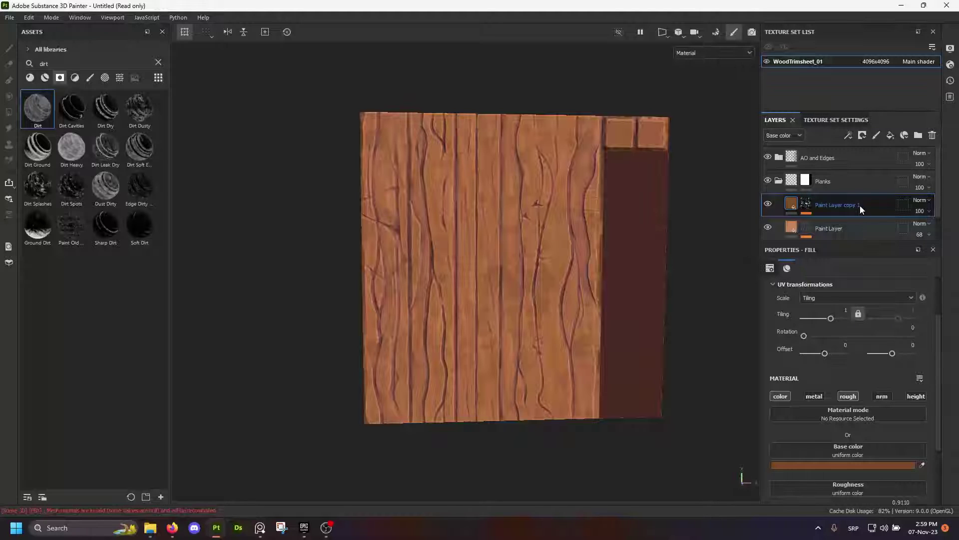
Duplicate Paint Layer copy 1 and randomize the seed of the Grunge Map 004 fill in the new copy's mask
key(ctrl+d)
click(806, 203)
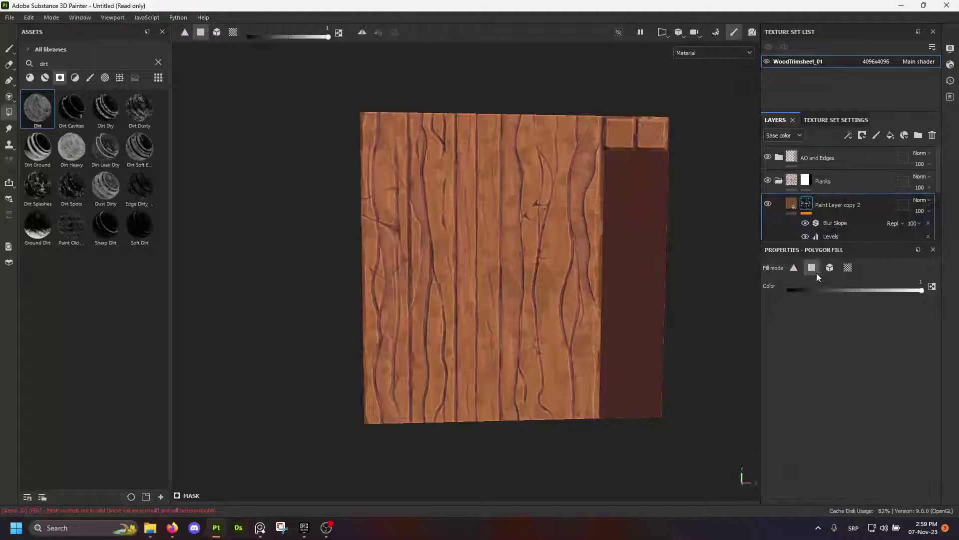
click(831, 237)
scroll(831, 235, down, 1)
click(836, 223)
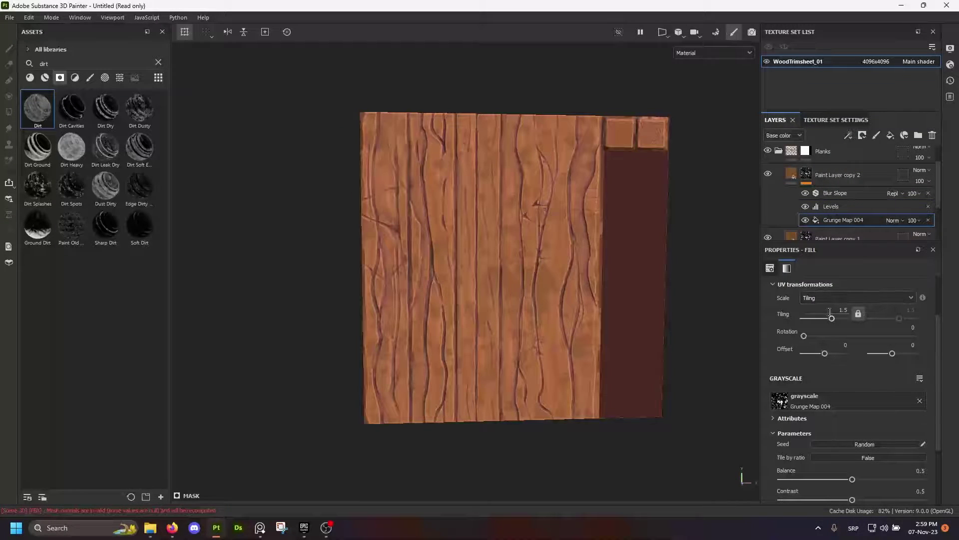
scroll(815, 340, down, 2)
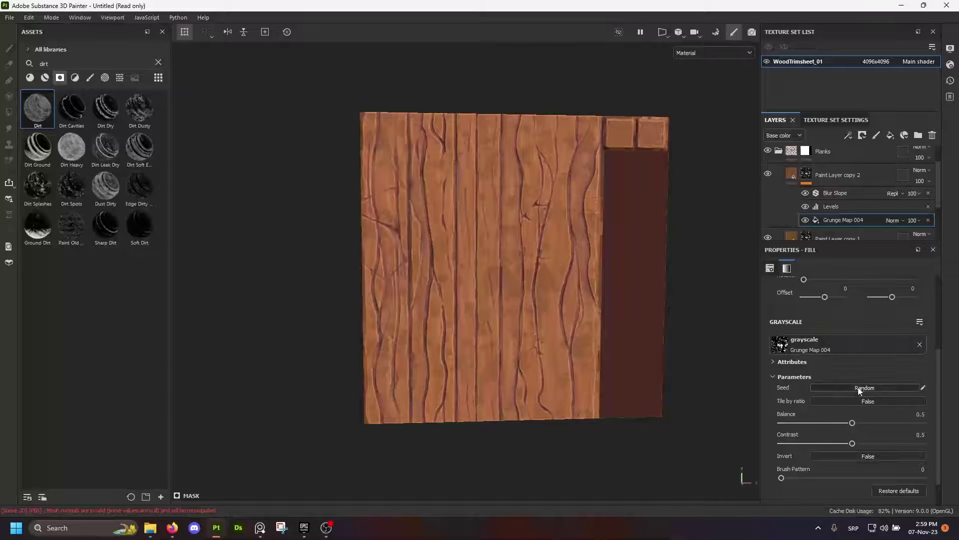
click(858, 388)
Lower the tiling of Paint Layer copy 2's Grunge Map 004 through 0.5 and 0.25 to 0.38, previewing the layer's mask
scroll(809, 320, up, 2)
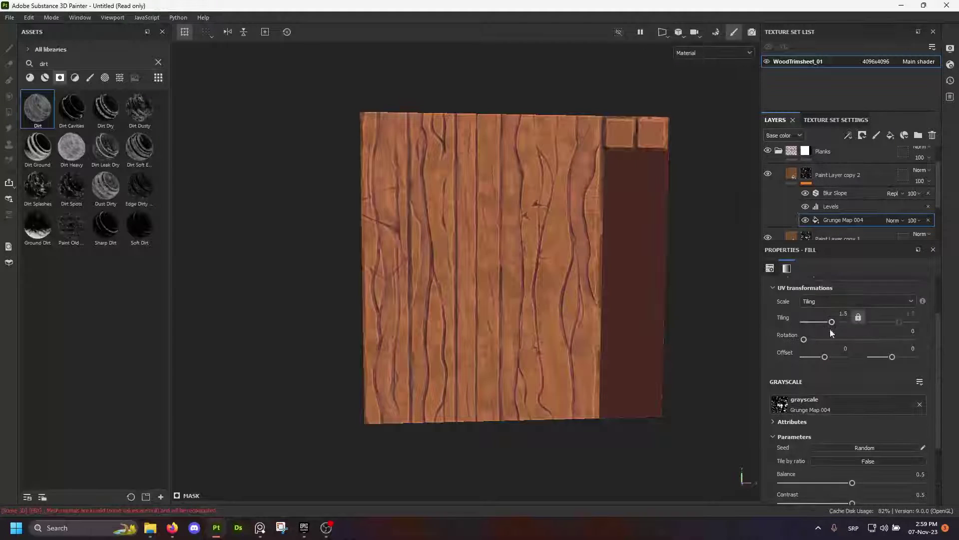
text(0.5)
key(Return)
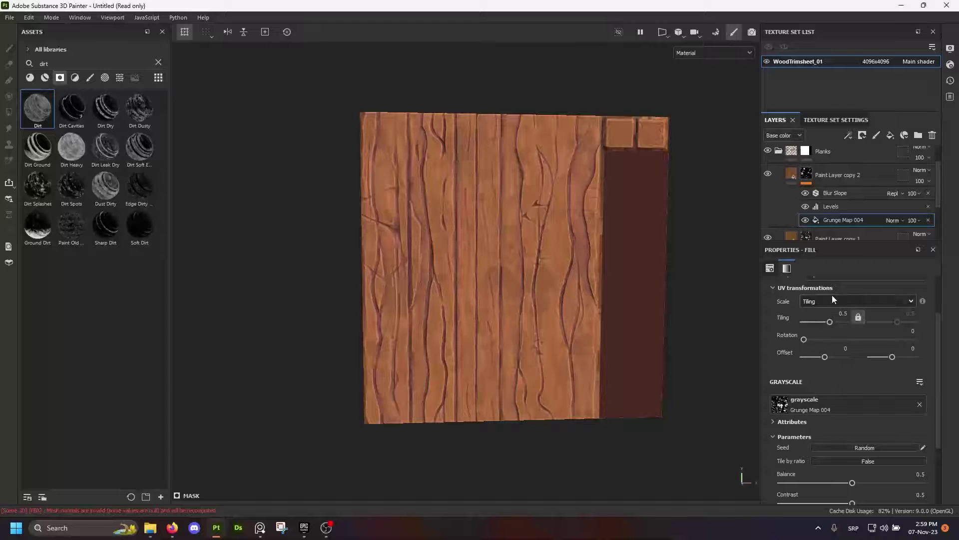
alt+click(807, 174)
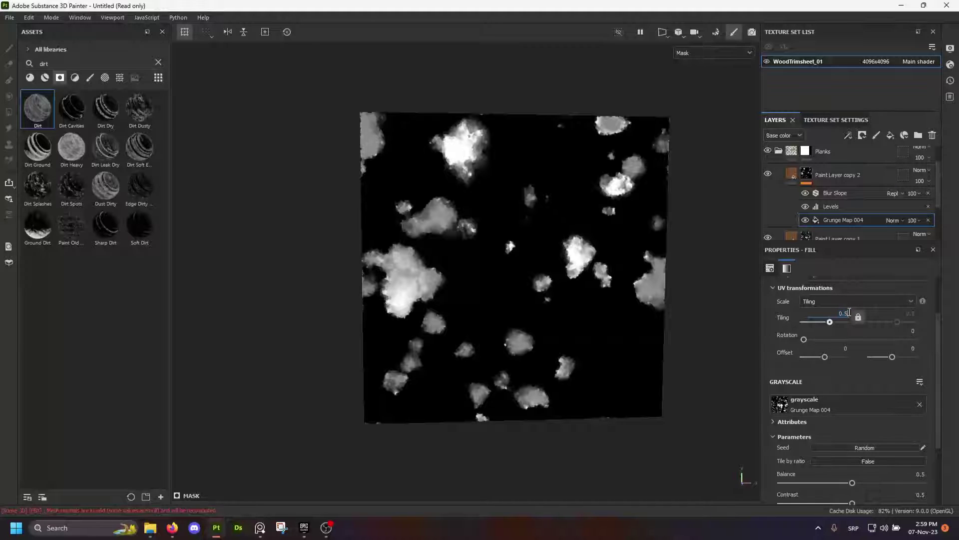
text(5)
key(Return)
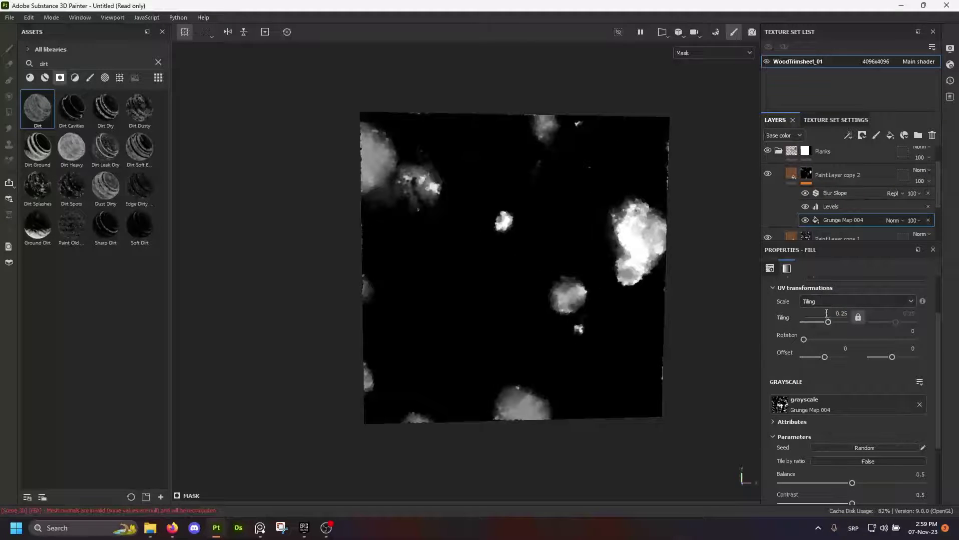
click(828, 322)
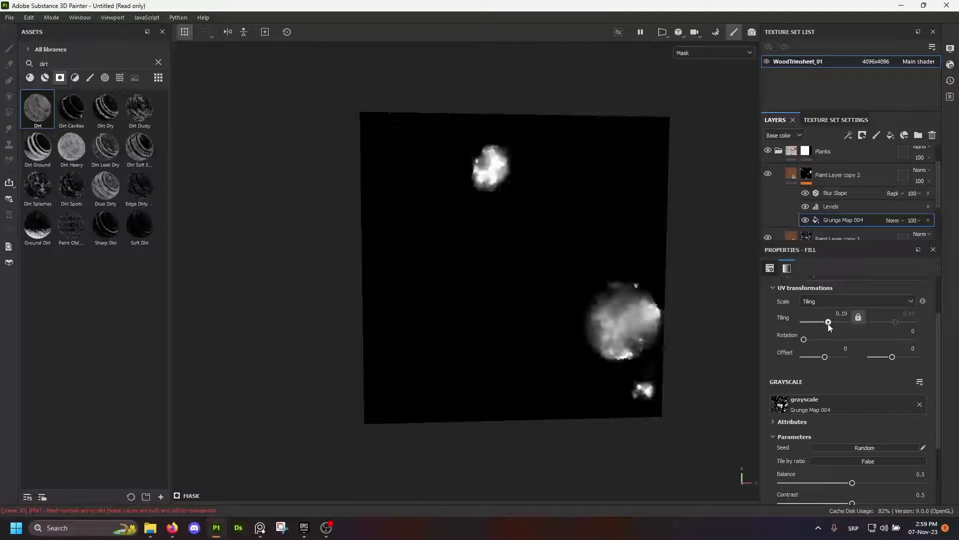
drag(828, 323, 829, 324)
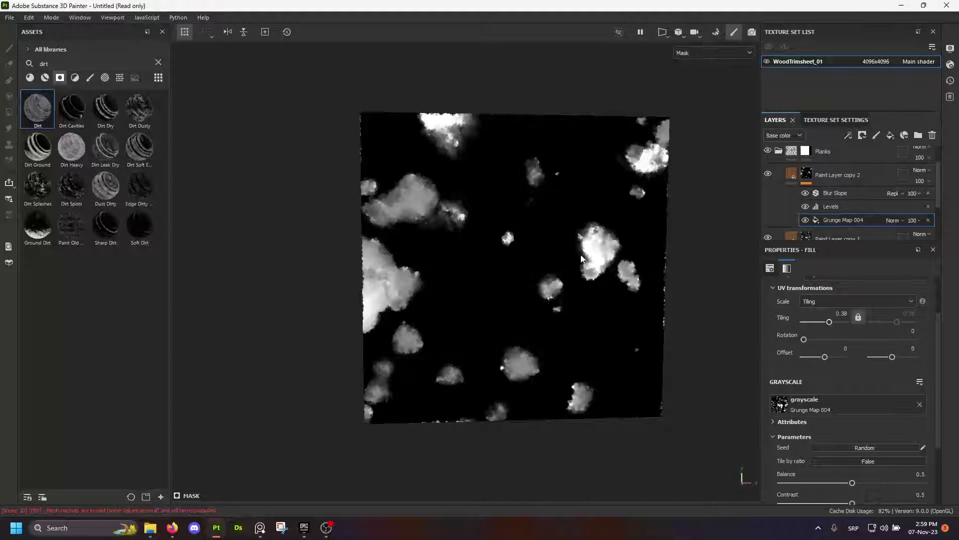
Randomize the Grunge Map 004 seed repeatedly to get a different patch layout in Paint Layer copy 2's mask
scroll(854, 340, down, 3)
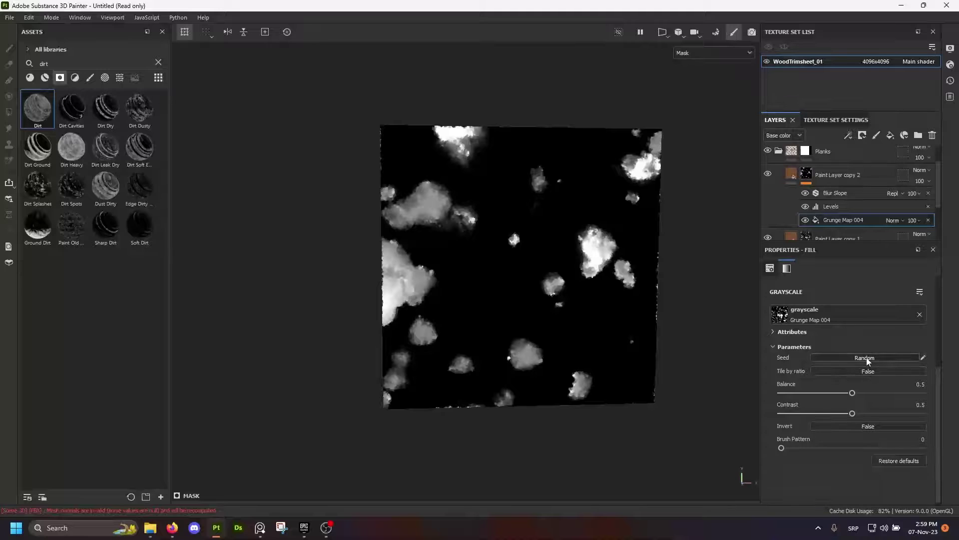
click(867, 358)
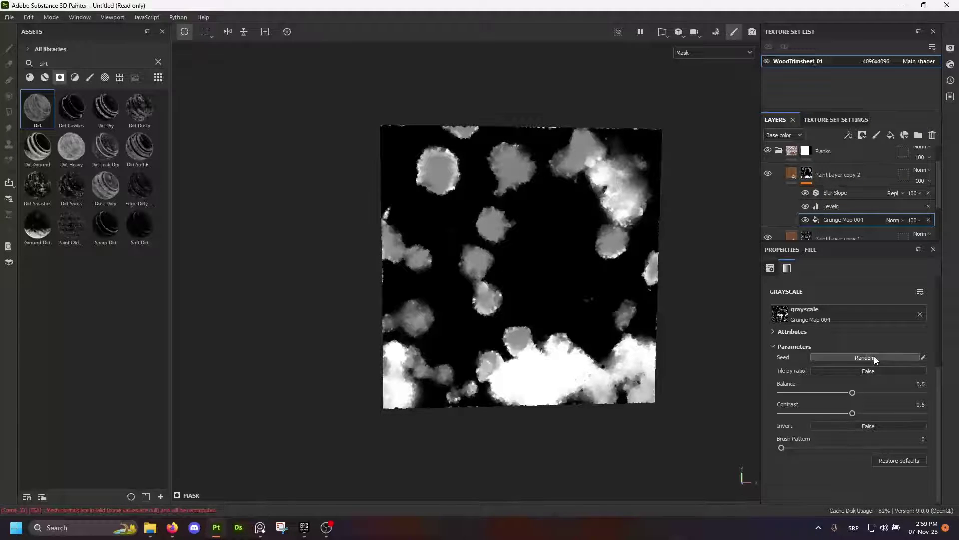
click(867, 358)
click(876, 357)
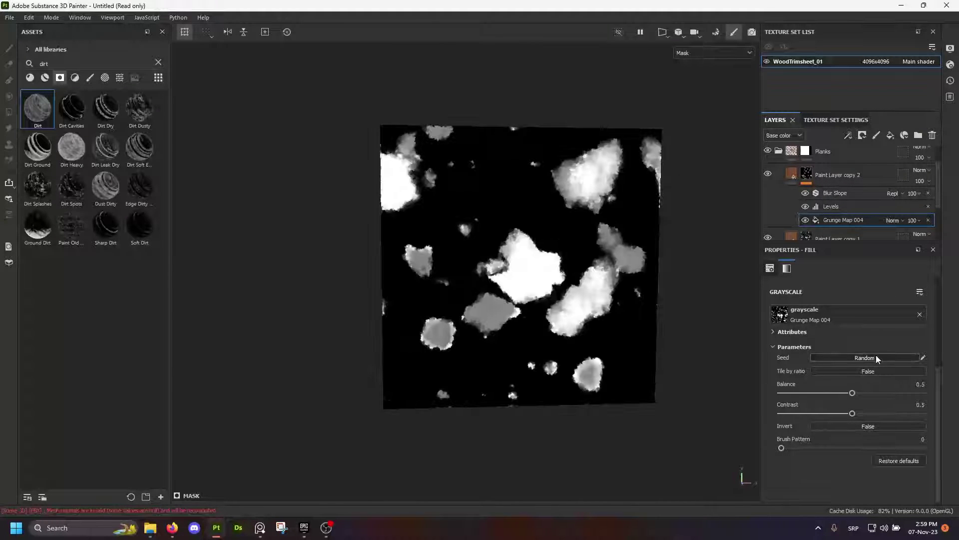
click(876, 356)
click(877, 356)
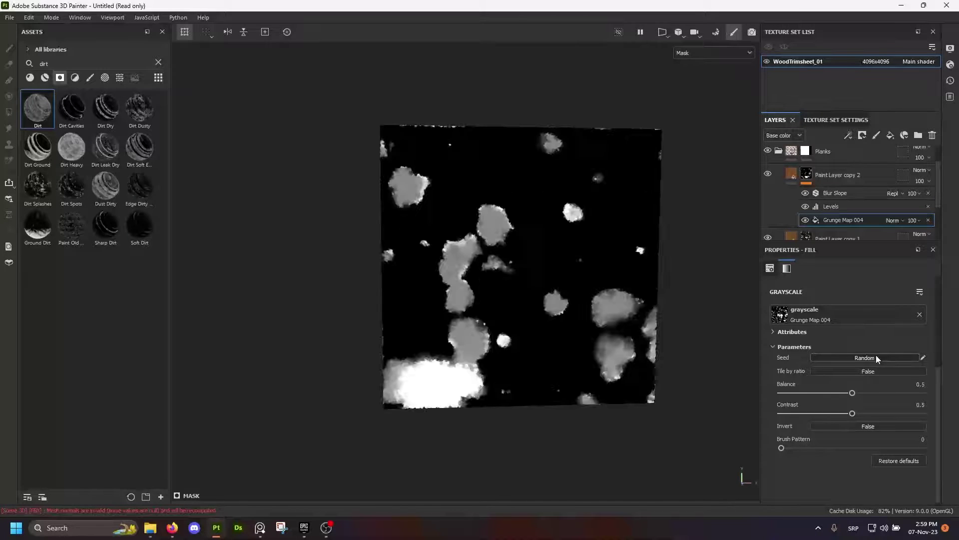
Return to the material view and lighten Paint Layer copy 2's base color to the brown A16439
click(799, 176)
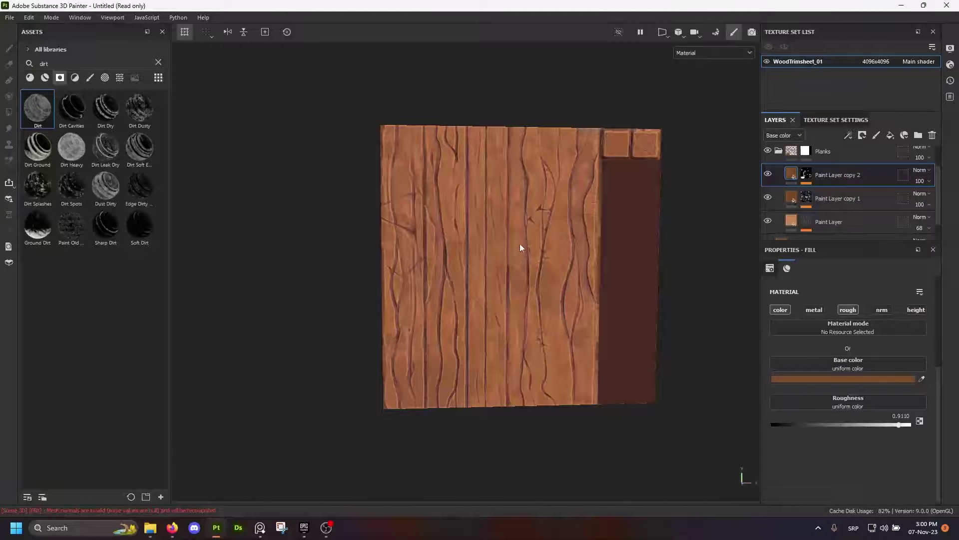
scroll(517, 245, up, 2)
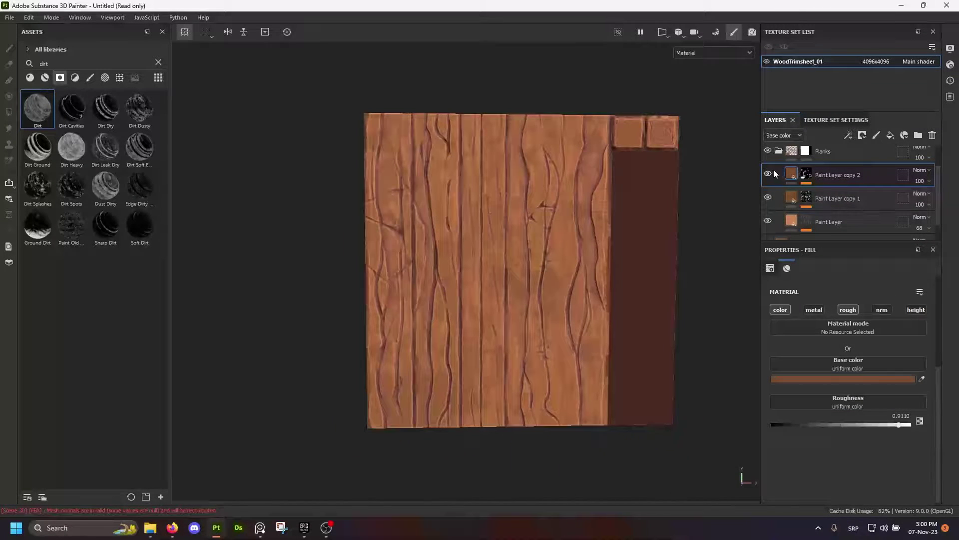
scroll(496, 196, down, 1)
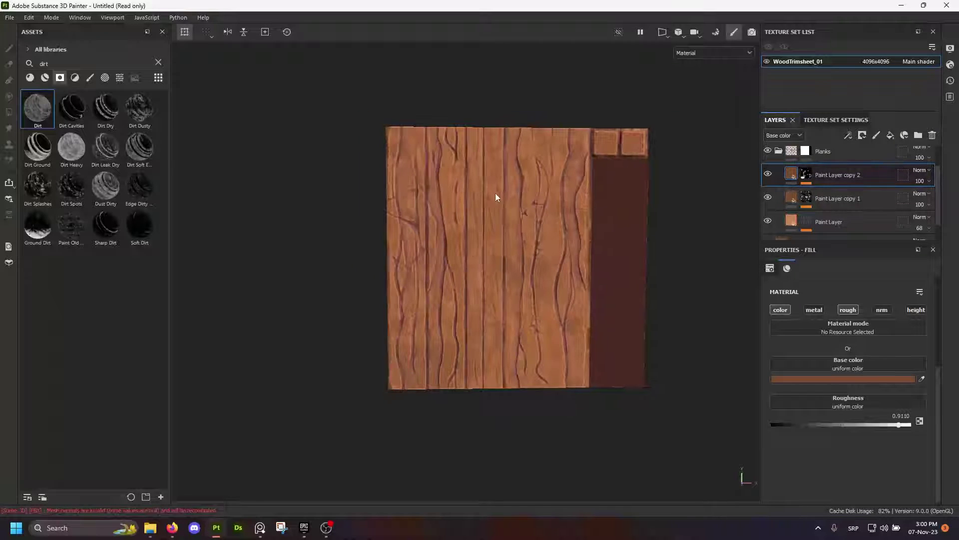
scroll(498, 195, up, 1)
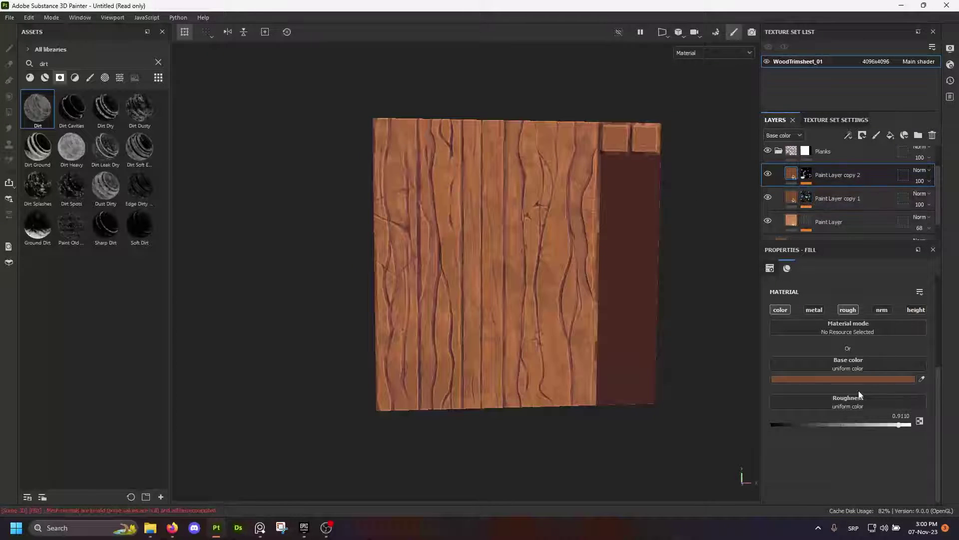
click(851, 380)
click(822, 315)
click(826, 378)
mouse_move(768, 402)
mouse_down()
mouse_move(759, 396)
mouse_move(757, 407)
mouse_move(751, 397)
mouse_move(759, 386)
mouse_move(787, 389)
mouse_move(785, 400)
mouse_move(772, 392)
mouse_up()
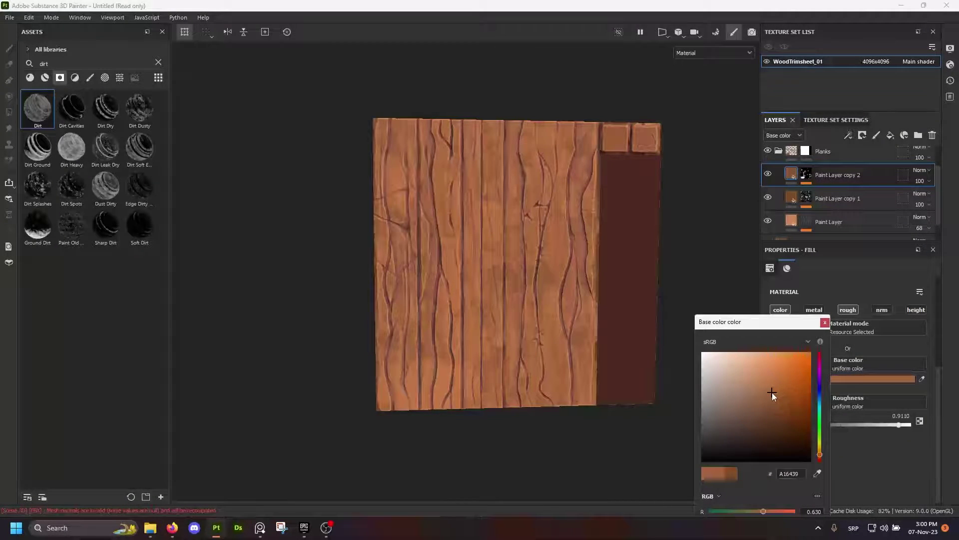
alt+drag(550, 285, 625, 239)
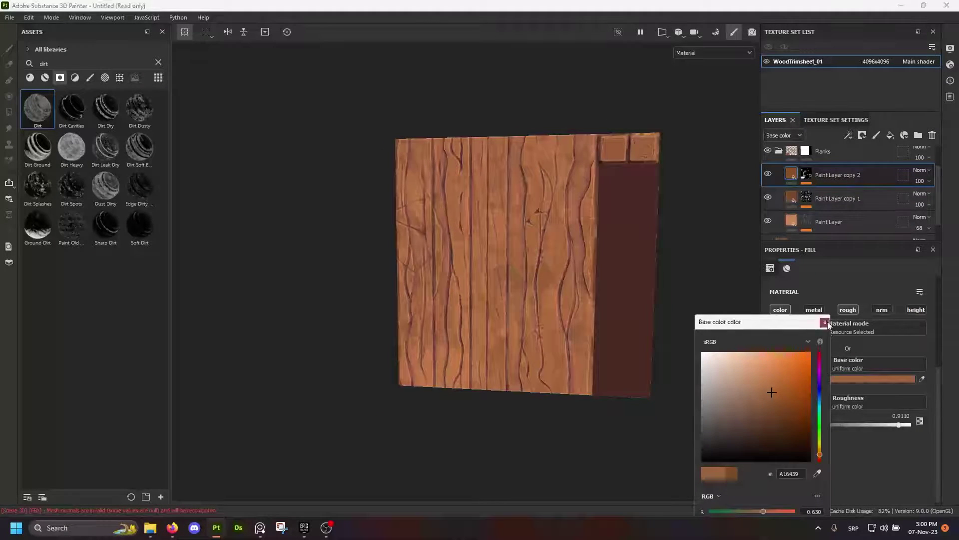
click(825, 321)
Fine-tune Paint Layer copy 2's base color through A16A43 to a slightly more saturated brown
alt+drag(611, 229, 486, 226)
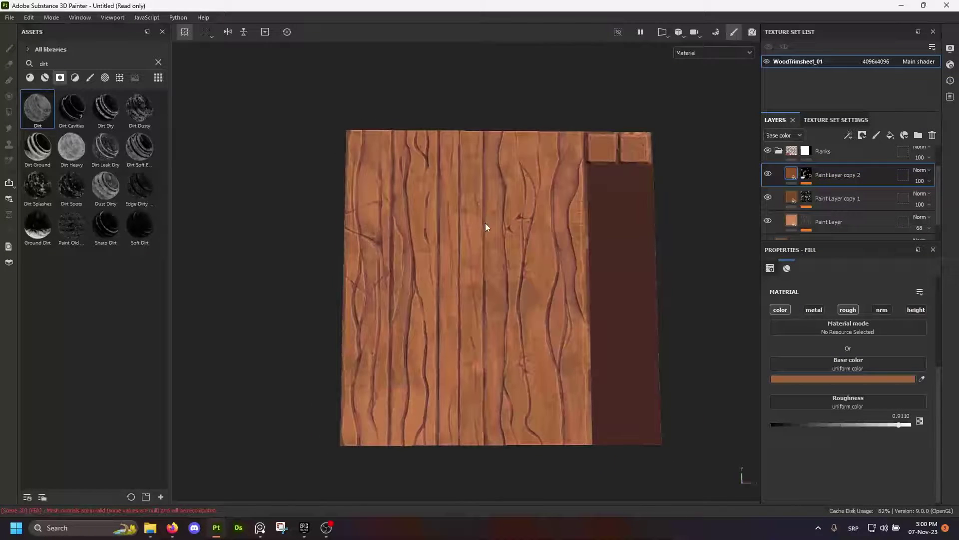
scroll(409, 231, up, 3)
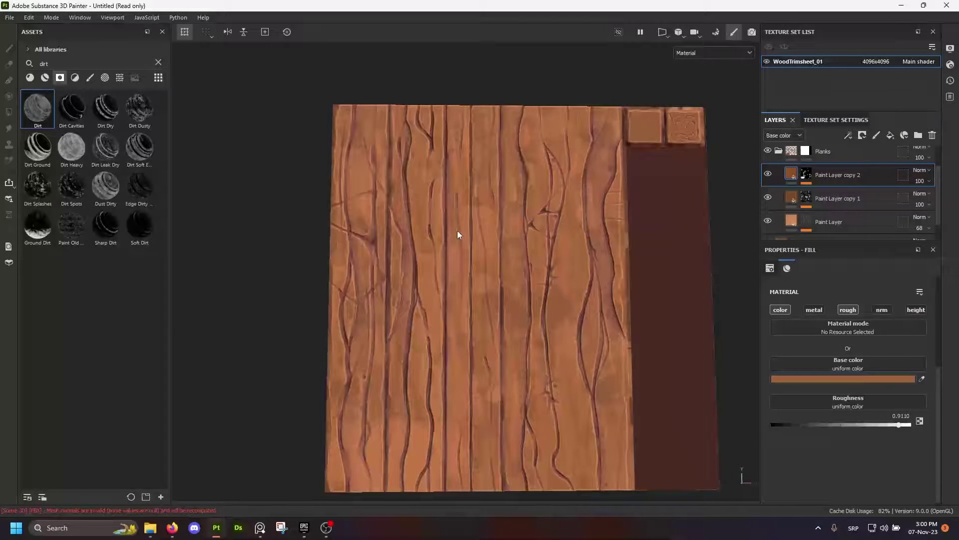
click(826, 380)
click(765, 392)
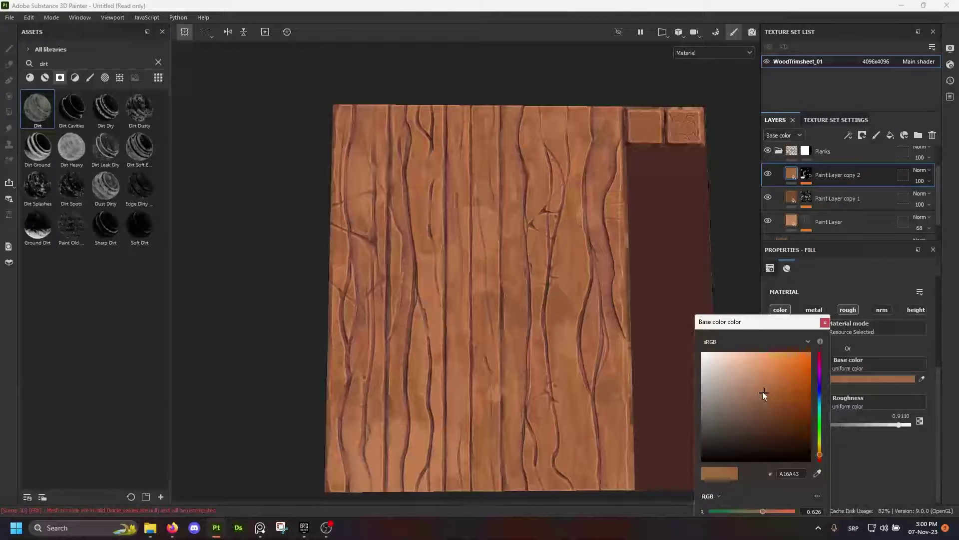
scroll(522, 311, down, 3)
alt+drag(523, 310, 502, 306)
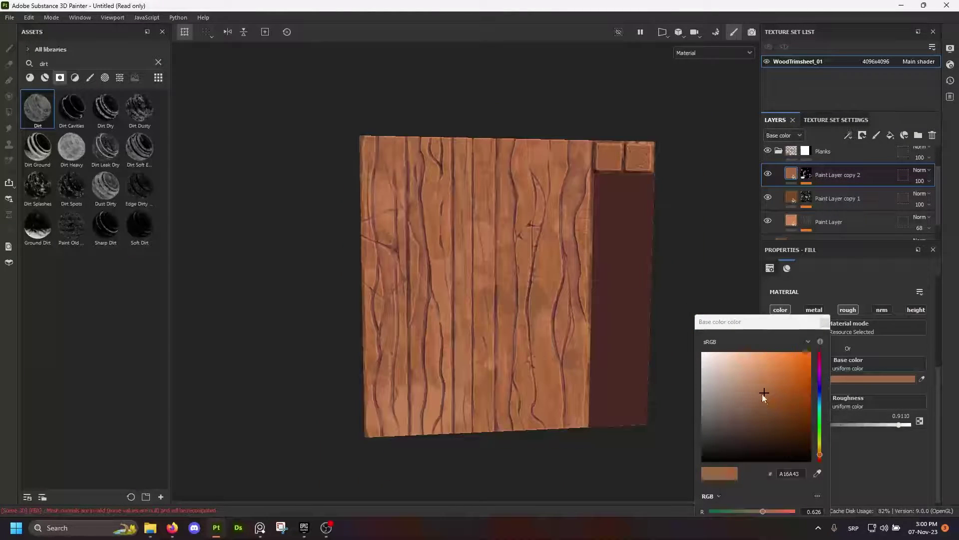
mouse_move(763, 393)
mouse_down()
mouse_move(764, 402)
mouse_move(772, 392)
mouse_up()
click(825, 323)
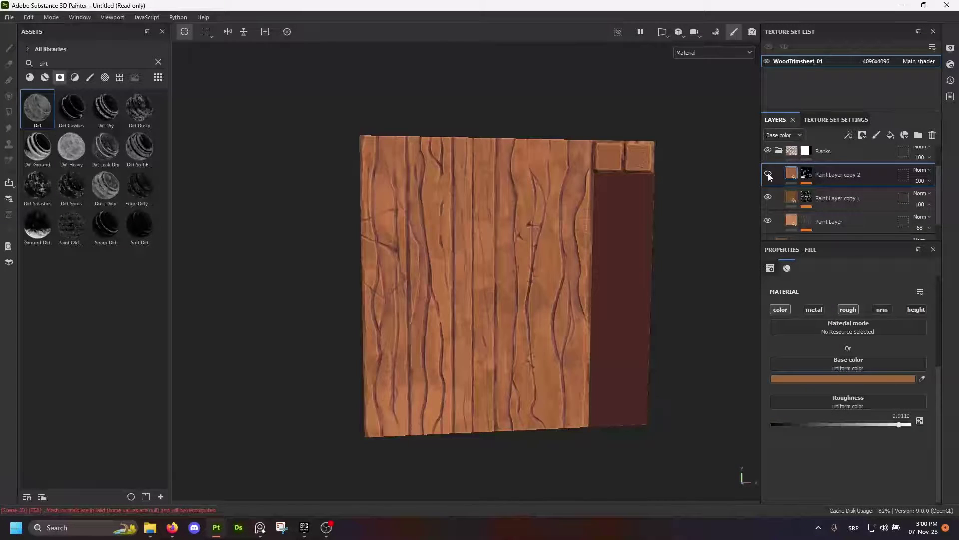
Soften Paint Layer copy 2's mask with its Levels, setting the midtone to 0.426 and the maximum output to 0.566
mouse_move(540, 210)
alt+mouse_down()
mouse_move(499, 216)
mouse_move(450, 193)
mouse_move(520, 203)
mouse_move(548, 278)
mouse_move(557, 241)
alt+mouse_up()
click(807, 174)
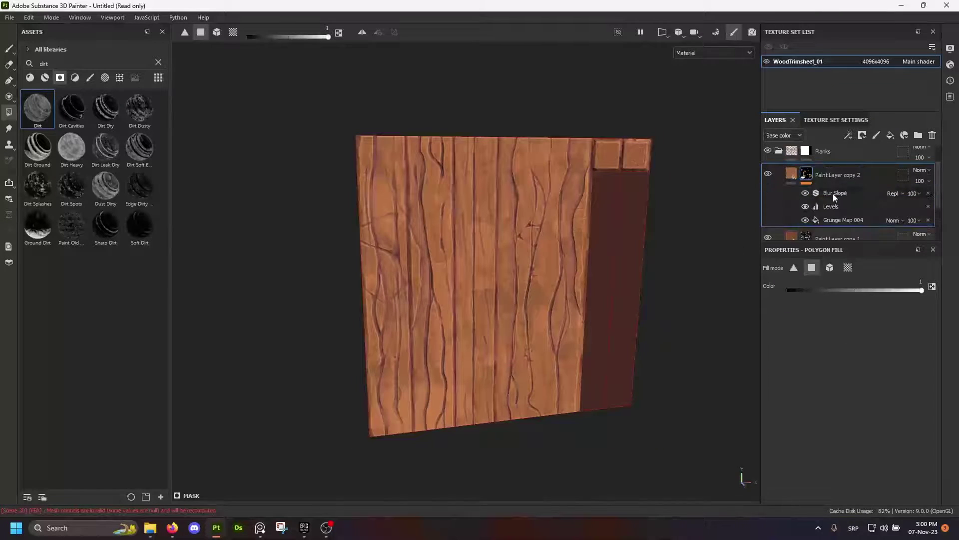
click(831, 208)
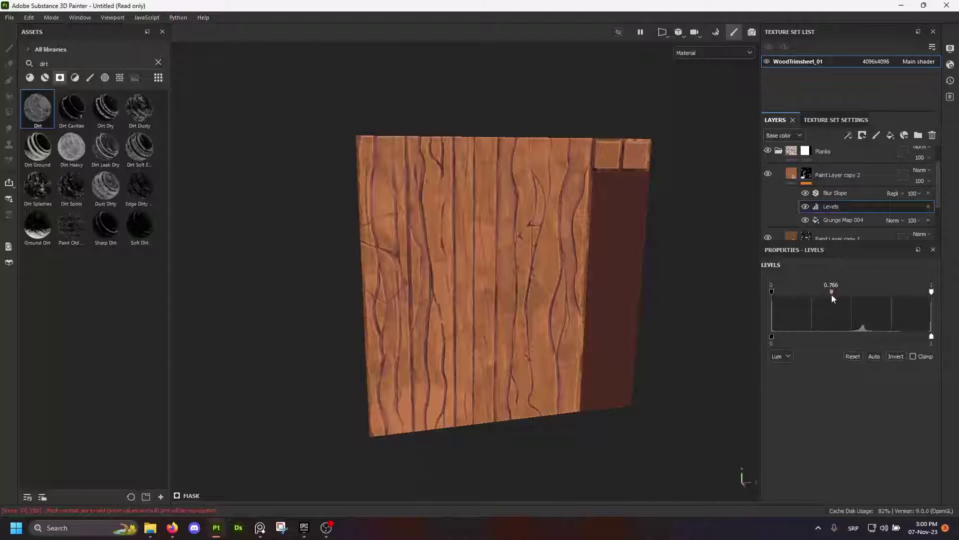
drag(832, 296, 834, 295)
alt+click(806, 174)
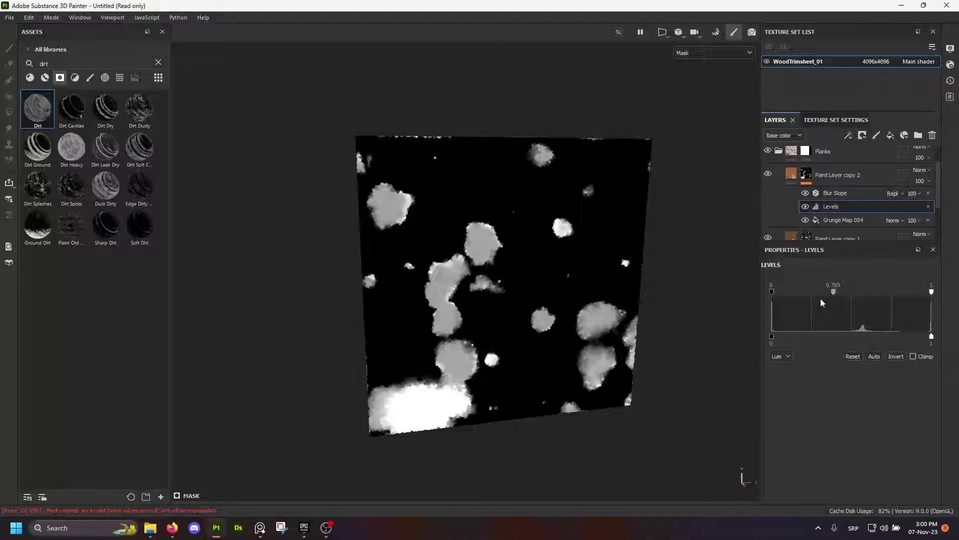
drag(867, 290, 848, 293)
drag(902, 338, 862, 340)
alt+drag(715, 215, 690, 213)
drag(851, 292, 812, 299)
Return to the material view and compare the planks with Paint Layer copy 2 hidden and shown
click(792, 173)
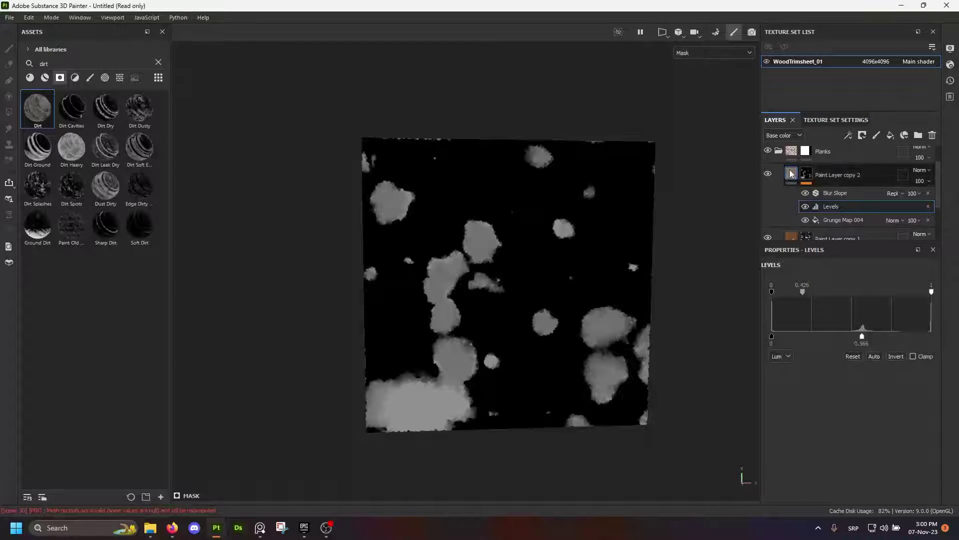
alt+drag(489, 247, 491, 254)
alt+right_drag(490, 254, 525, 278)
alt+middle_drag(526, 277, 515, 251)
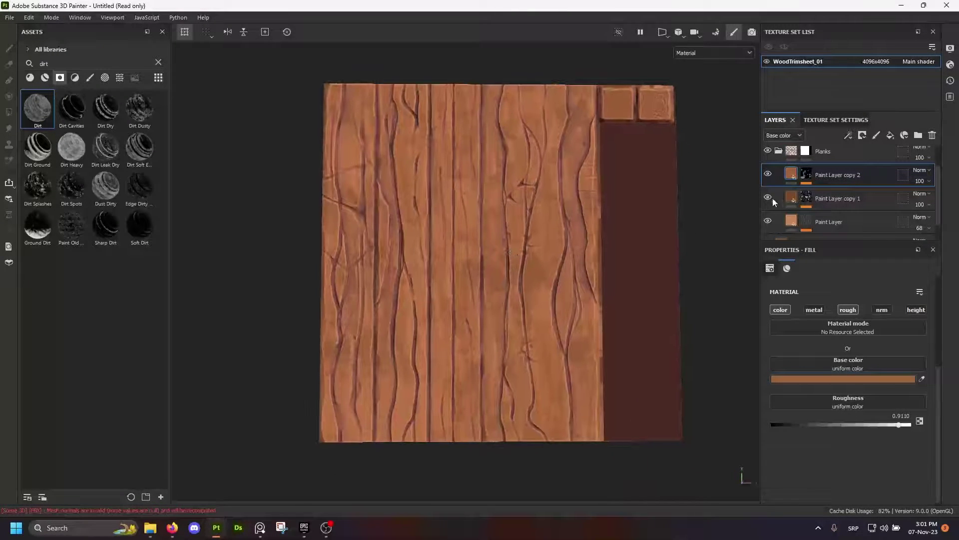
click(771, 174)
click(770, 174)
click(770, 174)
mouse_move(506, 221)
alt+mouse_down()
mouse_move(563, 236)
mouse_move(504, 241)
mouse_move(508, 231)
alt+mouse_up()
scroll(502, 242, down, 3)
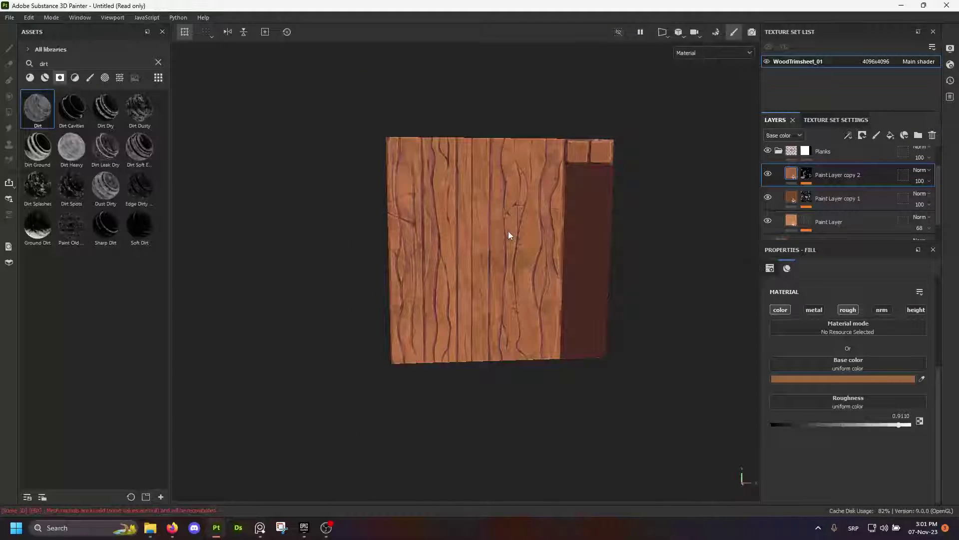
scroll(505, 221, up, 3)
mouse_move(460, 250)
alt+mouse_down()
mouse_move(474, 172)
mouse_move(602, 190)
alt+mouse_up()
Raise the opacity of the original Paint Layer to 80 and compare the planks with it hidden and shown
click(930, 229)
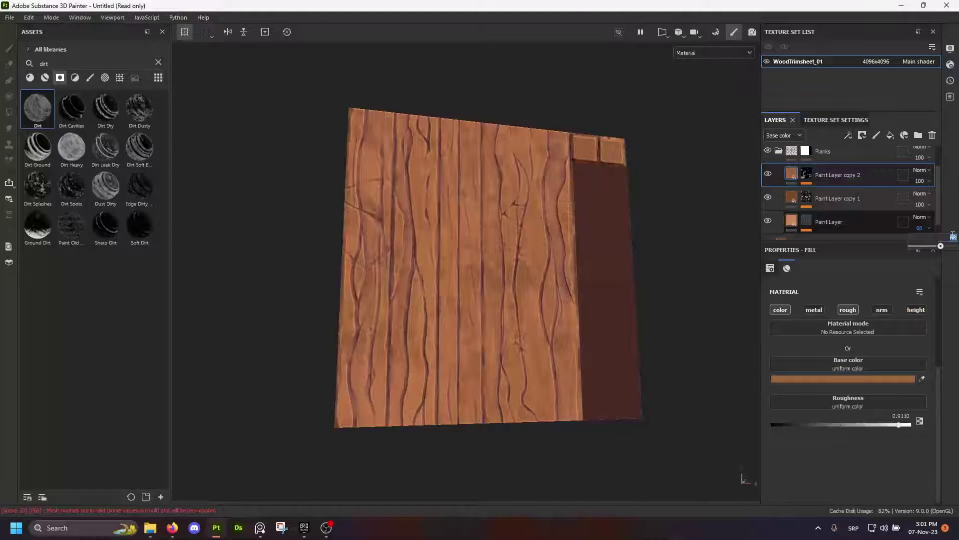
key(Return)
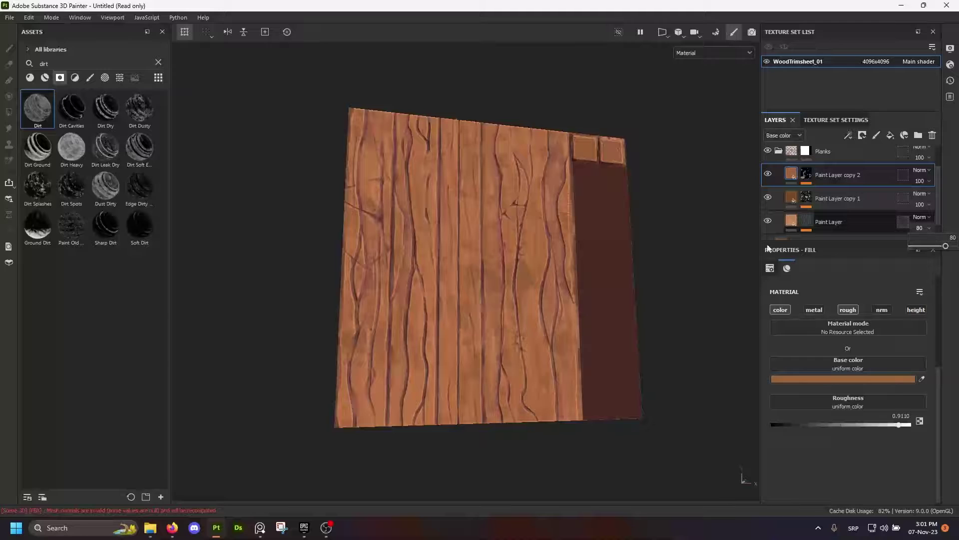
click(768, 220)
click(768, 220)
click(768, 222)
click(768, 221)
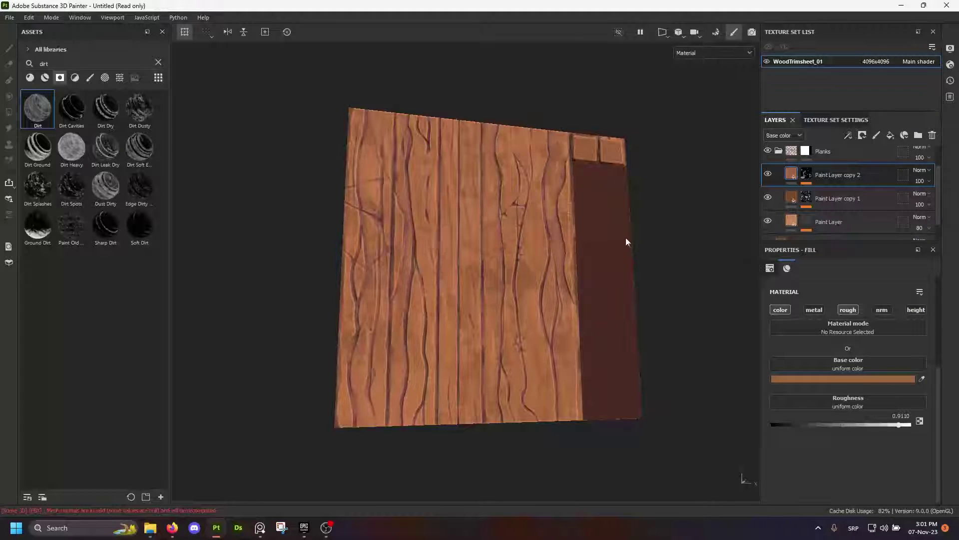
Inspect the plank coloring up close and duplicate Paint Layer copy 2 inside the Planks folder
mouse_move(473, 163)
alt+mouse_down()
mouse_move(446, 179)
mouse_move(443, 216)
mouse_move(553, 175)
mouse_move(365, 179)
alt+mouse_up()
scroll(445, 179, up, 3)
scroll(371, 172, down, 2)
mouse_move(404, 133)
alt+mouse_down()
mouse_move(454, 128)
mouse_move(551, 188)
alt+mouse_up()
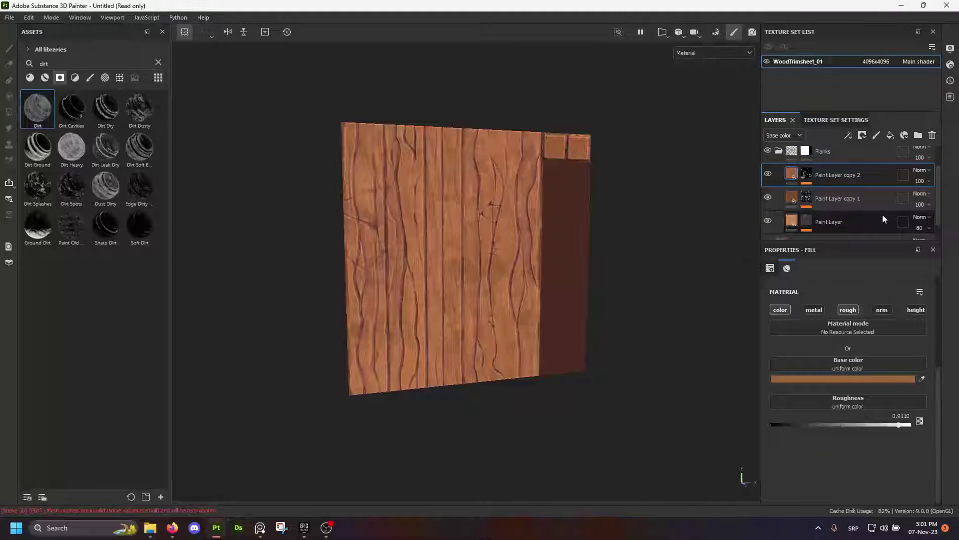
scroll(883, 216, up, 2)
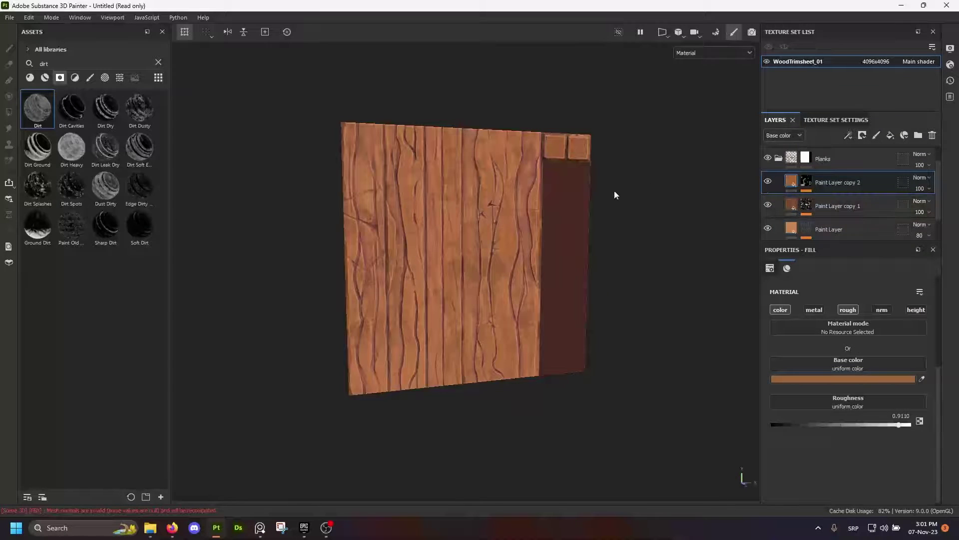
click(836, 209)
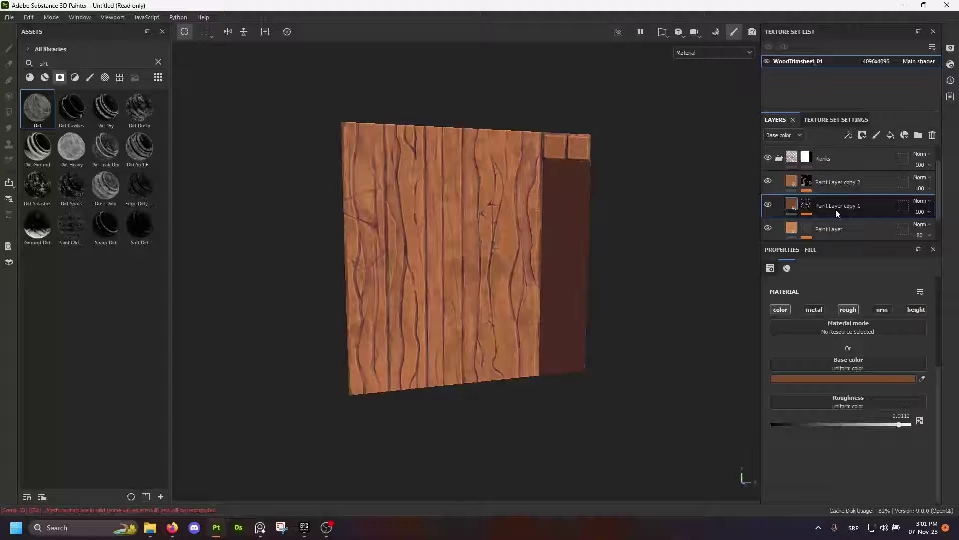
click(832, 187)
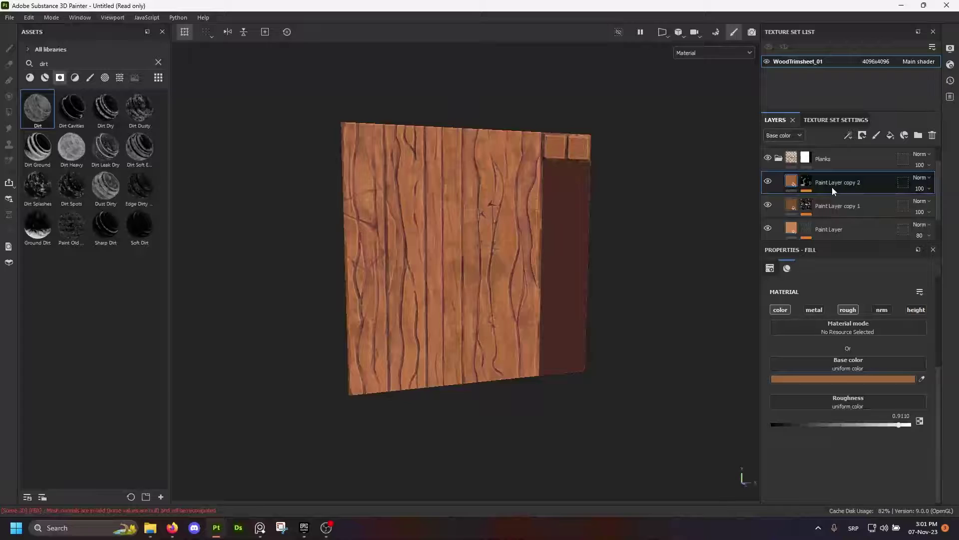
key(ctrl+d)
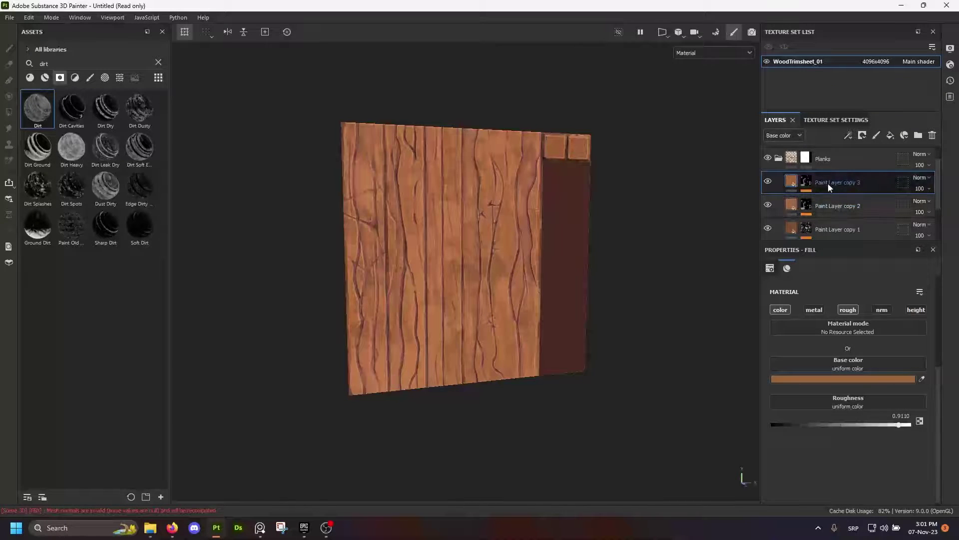
Sample Paint Layer copy 1's color for Paint Layer copy 3 and randomize the seed of its mask's Grunge Map 004
click(922, 379)
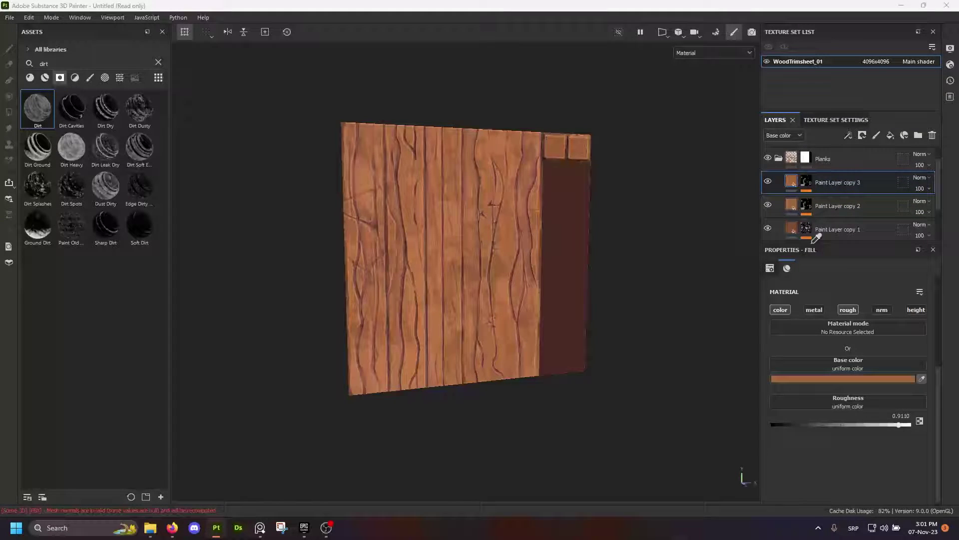
click(790, 222)
click(806, 181)
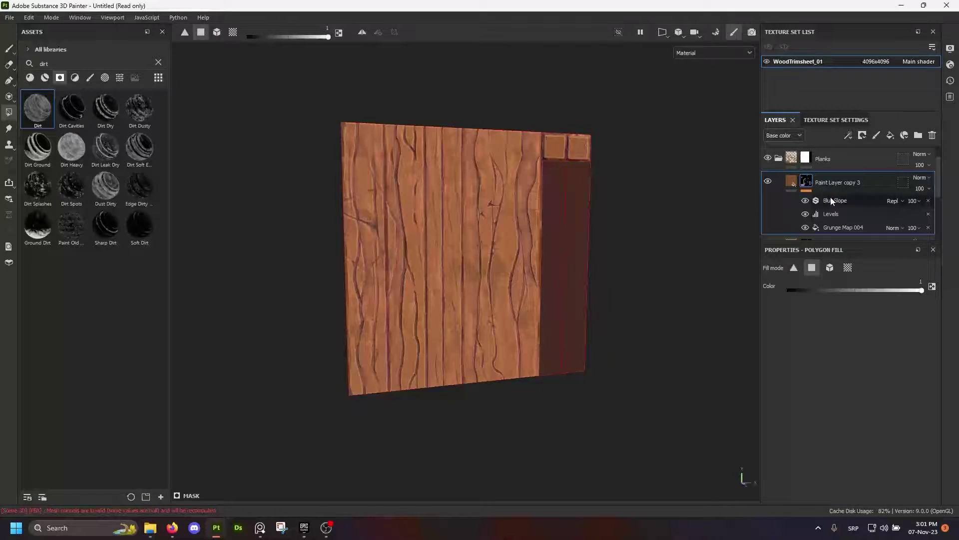
click(836, 229)
click(863, 357)
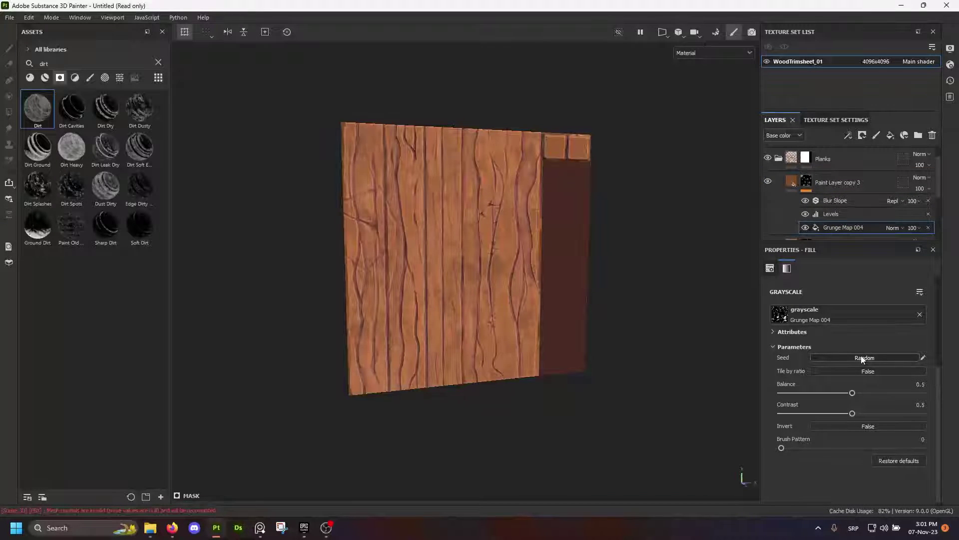
click(861, 357)
alt+drag(501, 219, 493, 200)
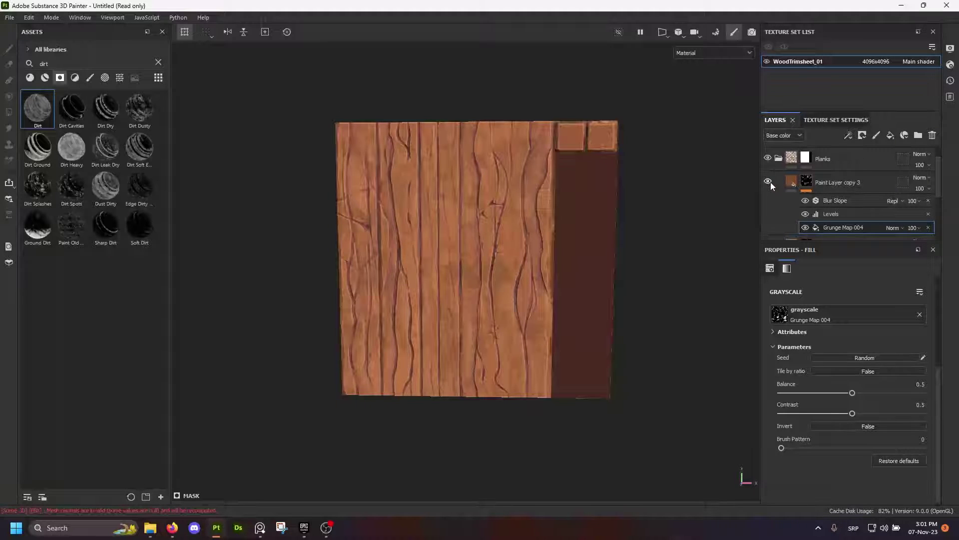
alt+drag(451, 145, 488, 184)
scroll(490, 189, down, 3)
scroll(487, 182, up, 4)
alt+middle_drag(484, 185, 482, 195)
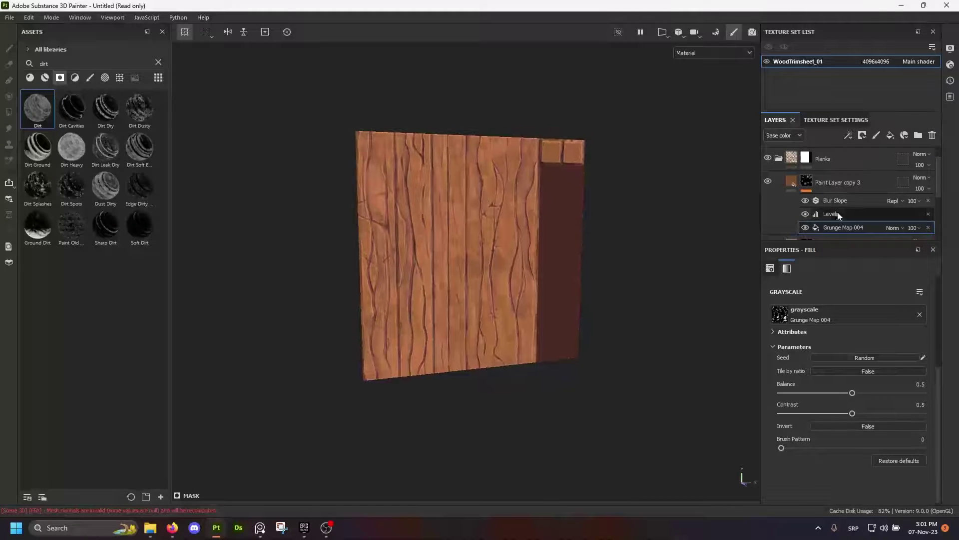
scroll(840, 216, down, 4)
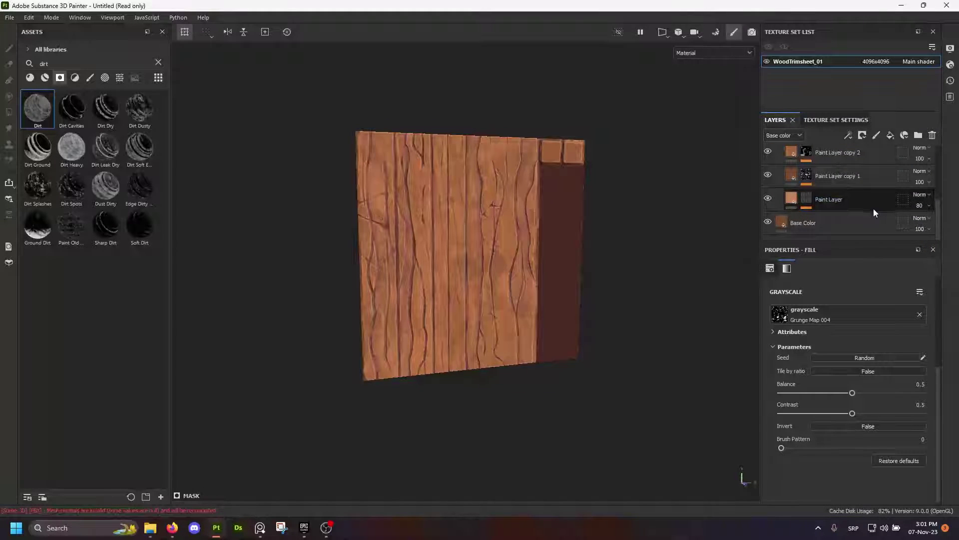
click(826, 217)
scroll(844, 204, up, 1)
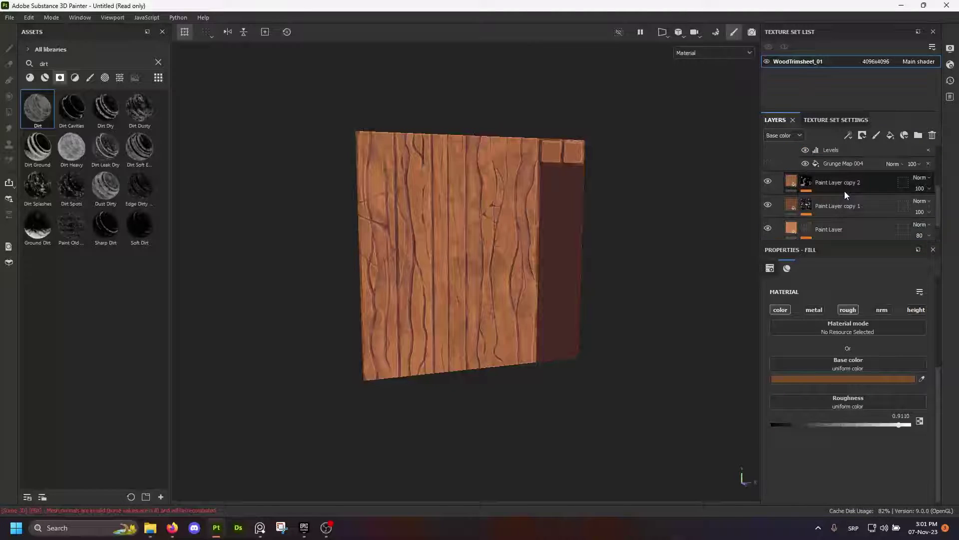
scroll(844, 195, up, 2)
click(840, 188)
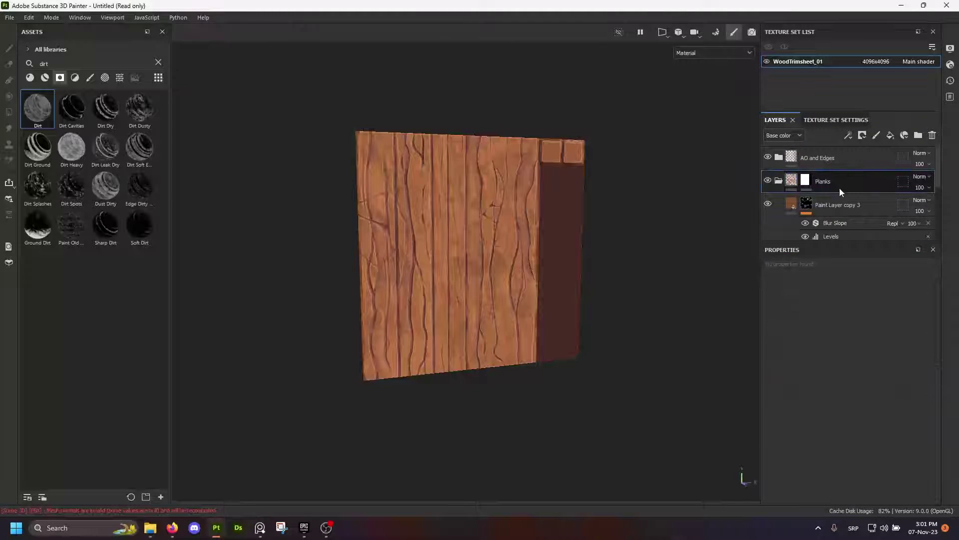
key(ctrl+d)
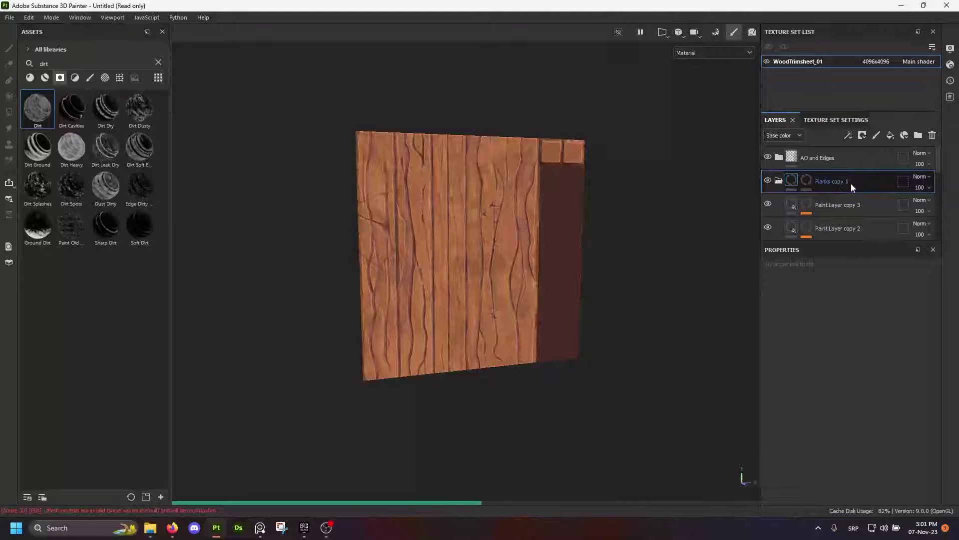
key(ctrl+z)
Copy the Base Color layer to the top of the Planks folder and turn off the copy's roughness channel
scroll(851, 198, down, 3)
click(838, 226)
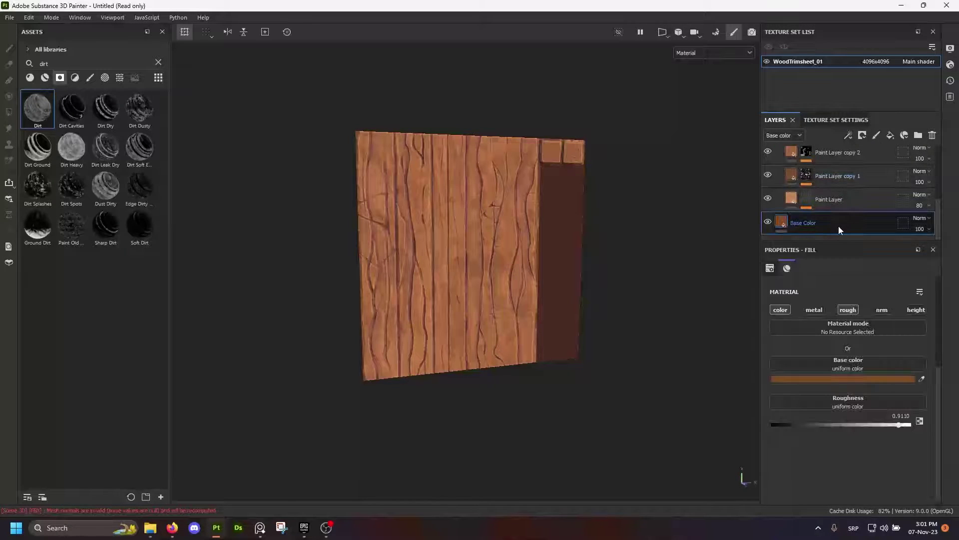
scroll(819, 194, up, 5)
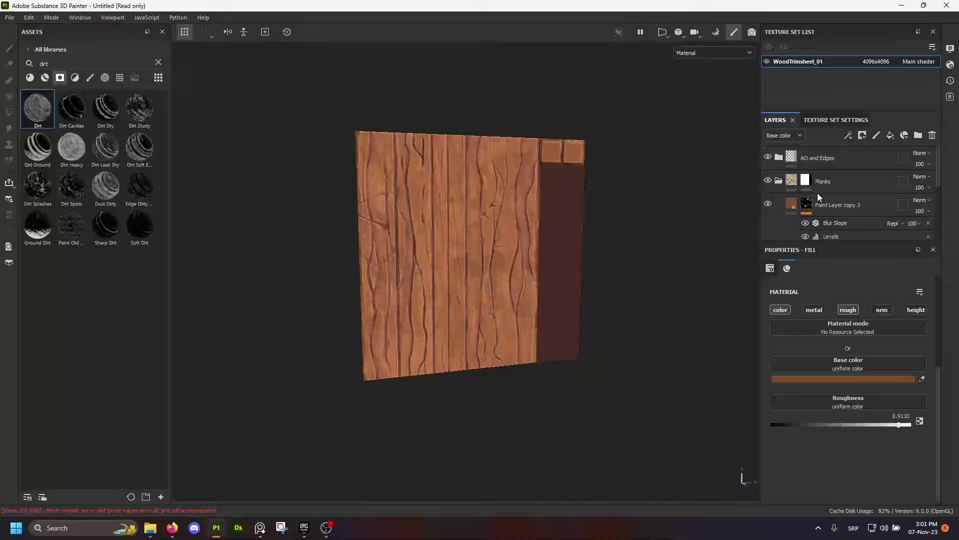
click(842, 202)
click(844, 190)
key(ctrl+v)
mouse_move(844, 190)
mouse_down()
mouse_move(850, 203)
mouse_move(832, 167)
mouse_move(838, 186)
mouse_move(880, 190)
mouse_up()
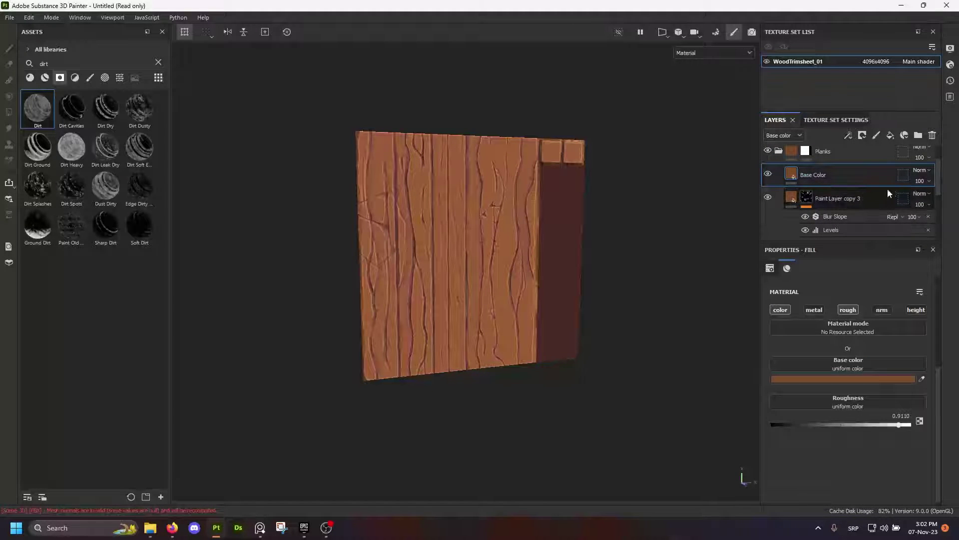
click(859, 309)
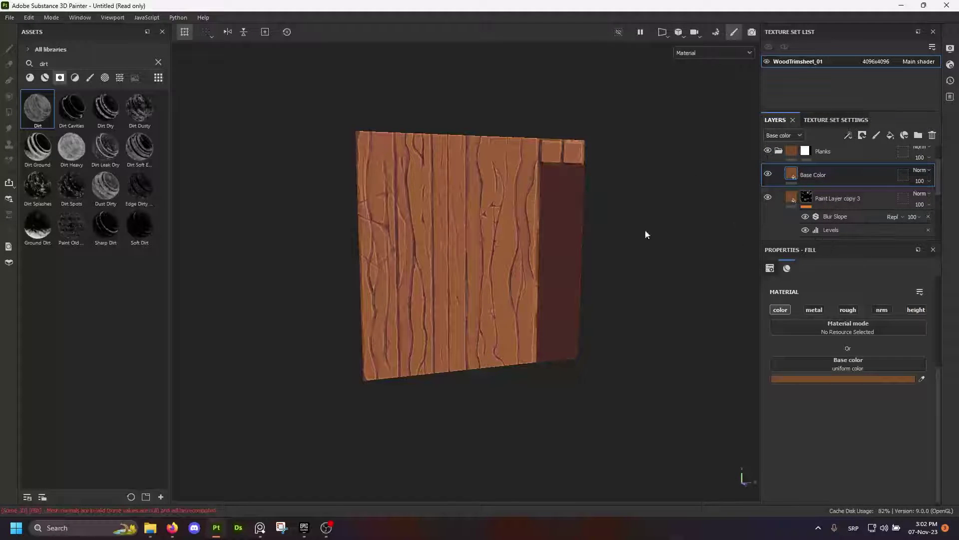
Set the opacity of the upper Base Color layer to 20 and inspect the planks
scroll(507, 229, up, 2)
alt+drag(552, 214, 490, 199)
scroll(460, 189, up, 1)
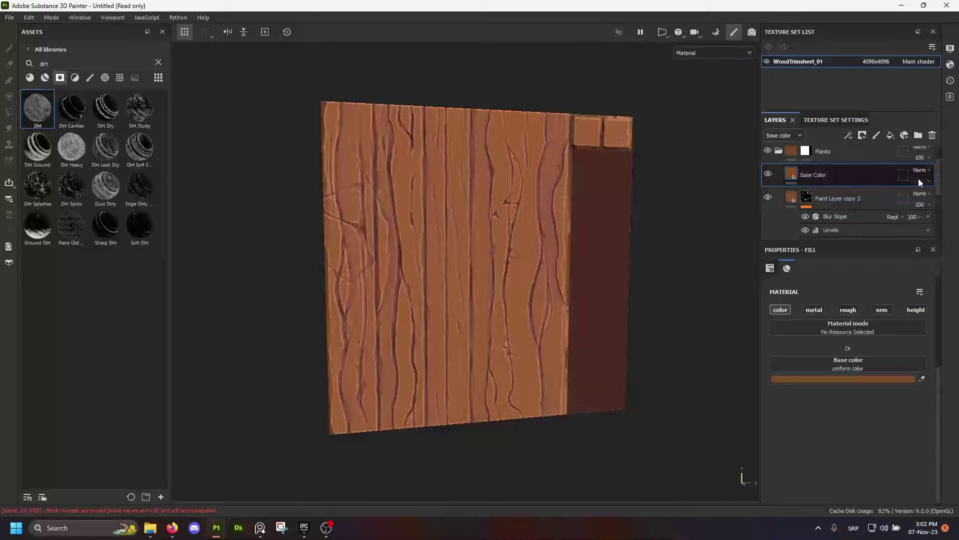
click(953, 191)
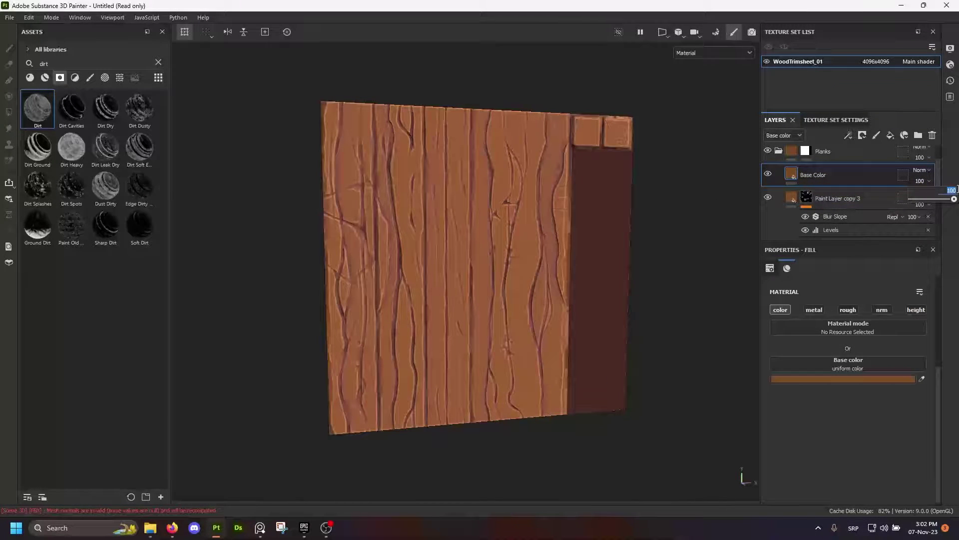
text(20)
key(Return)
alt+drag(488, 223, 406, 240)
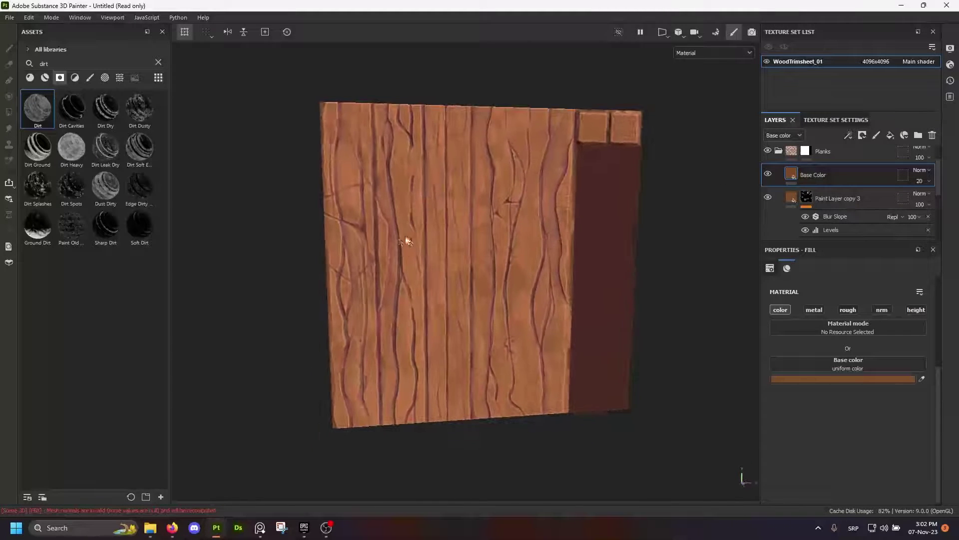
Raise the upper Base Color layer's opacity to 33 and check the planks up close
click(915, 192)
click(912, 185)
click(920, 181)
mouse_move(921, 199)
mouse_down()
mouse_move(943, 200)
mouse_move(924, 202)
mouse_up()
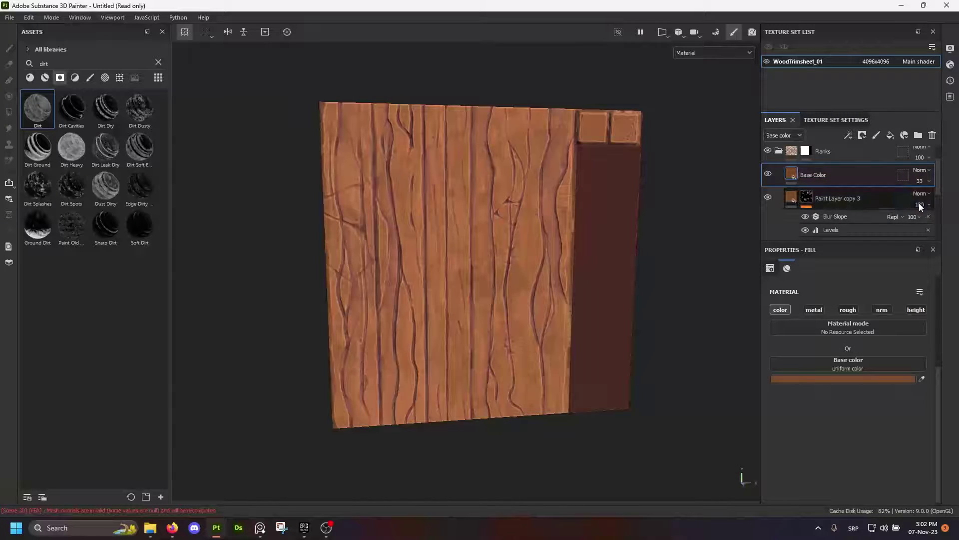
alt+drag(500, 258, 496, 223)
scroll(432, 296, up, 2)
alt+drag(434, 295, 493, 240)
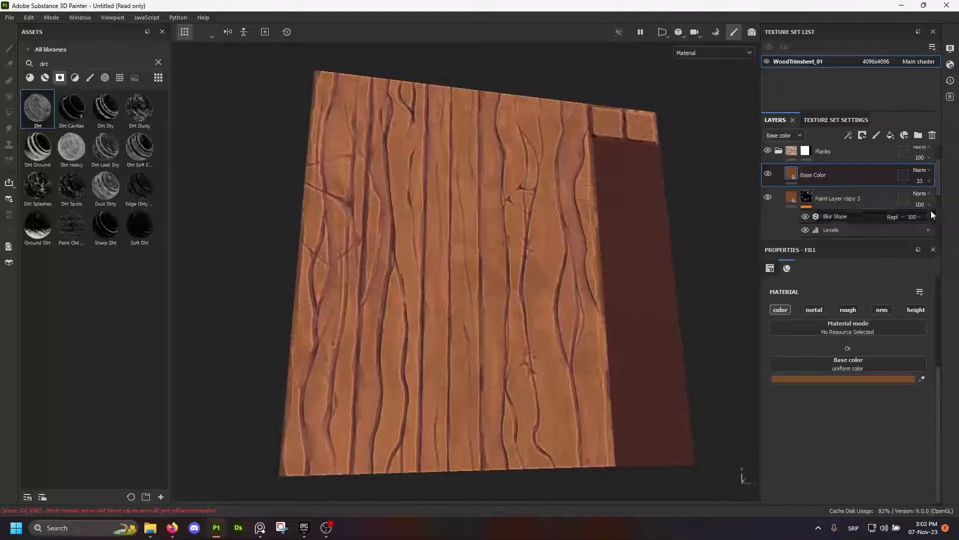
Try the upper Base Color layer at 40 opacity and examine the planks from several distances
click(929, 182)
double_click(952, 191)
text(40)
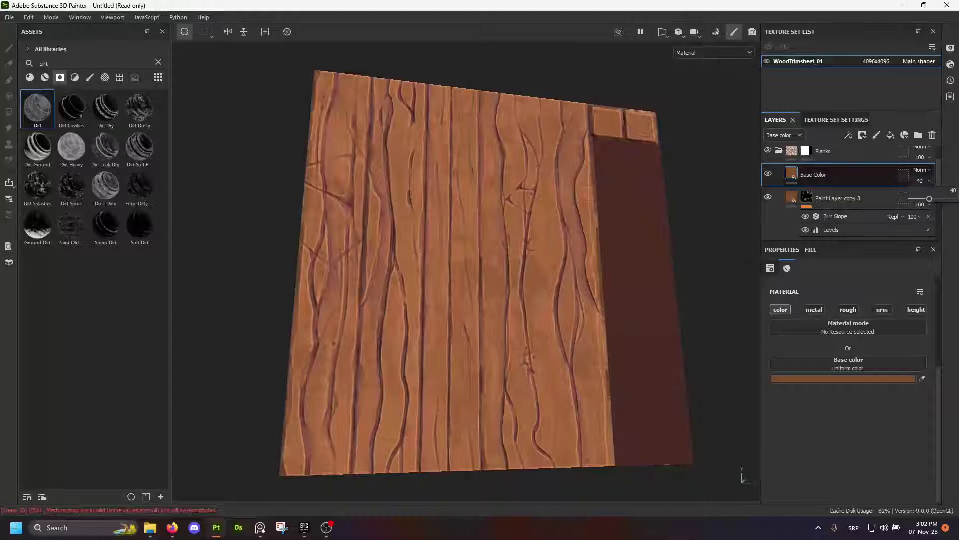
key(Return)
mouse_move(508, 250)
alt+mouse_down()
mouse_move(498, 235)
mouse_move(503, 293)
mouse_move(493, 195)
mouse_move(555, 260)
mouse_move(512, 241)
mouse_move(602, 252)
mouse_move(388, 249)
mouse_move(574, 238)
mouse_move(544, 261)
mouse_move(501, 264)
alt+mouse_up()
scroll(503, 293, up, 3)
scroll(555, 259, down, 4)
alt+middle_drag(500, 265, 488, 249)
scroll(488, 248, up, 2)
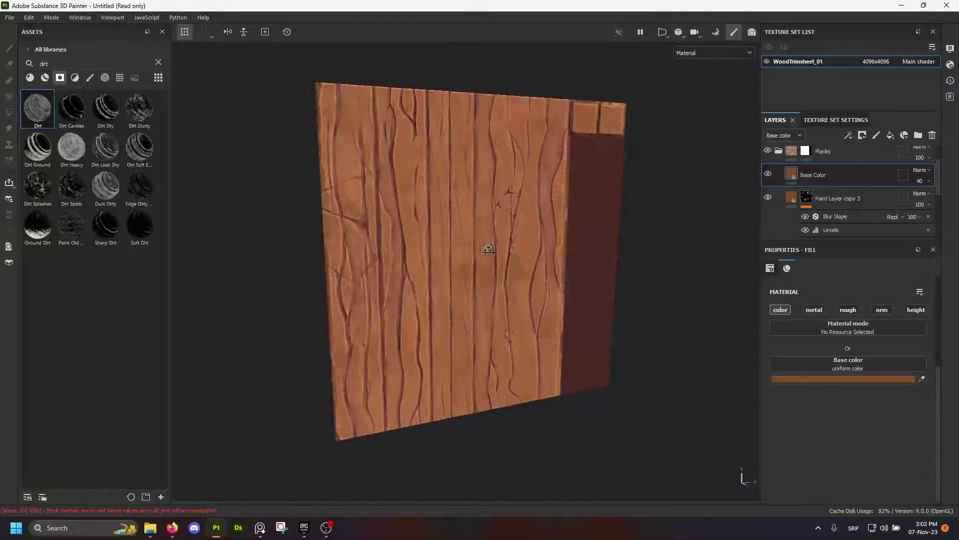
alt+drag(488, 248, 484, 252)
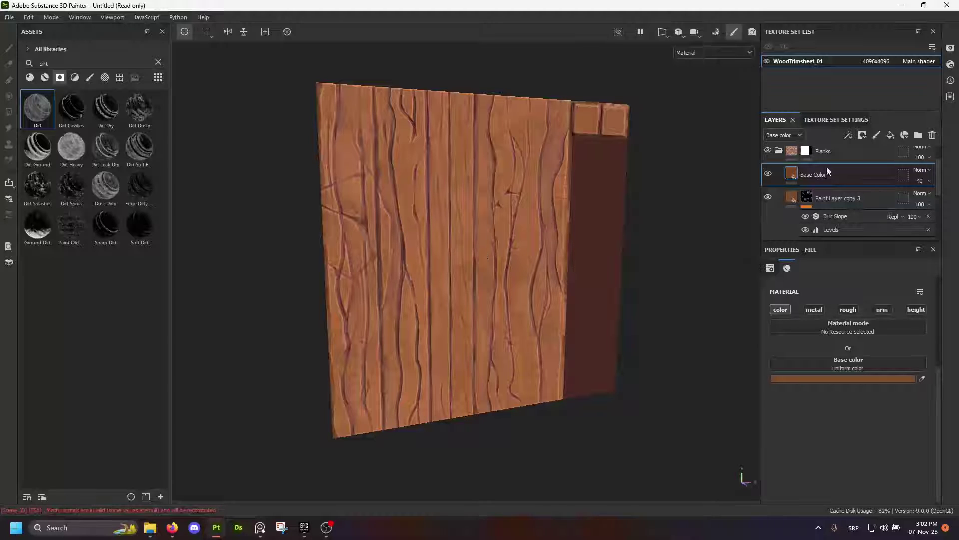
Set the upper Base Color layer's opacity to 30 and review the planks
click(930, 181)
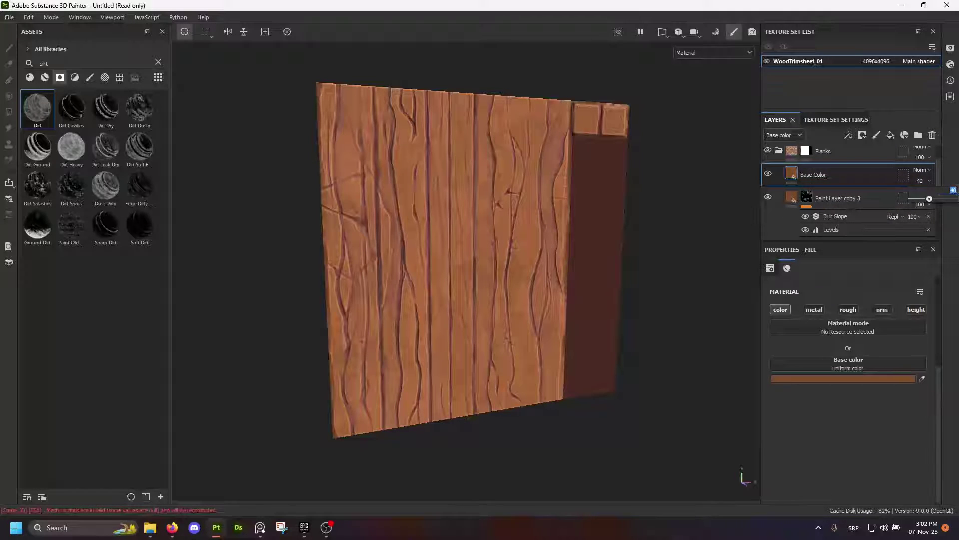
text(30)
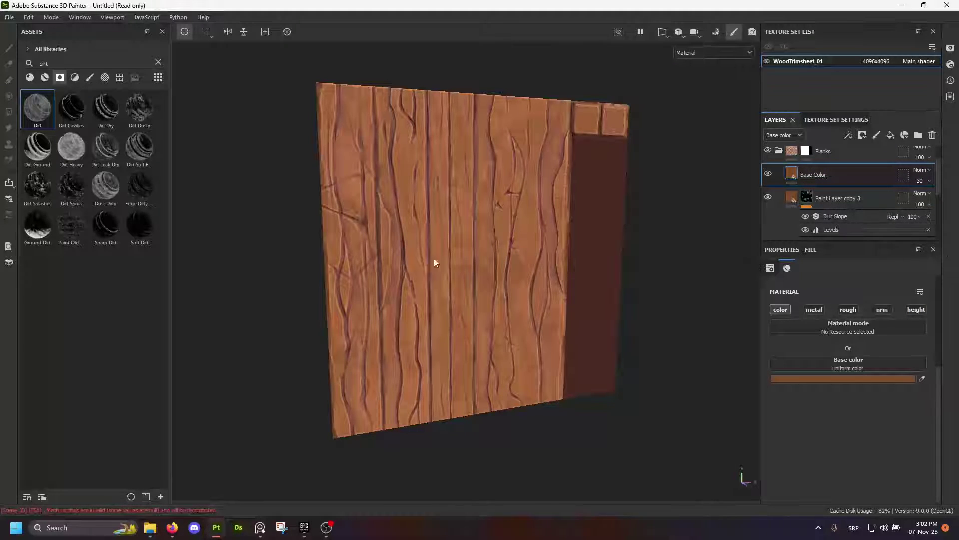
scroll(436, 265, up, 3)
alt+drag(435, 266, 421, 238)
scroll(483, 235, down, 2)
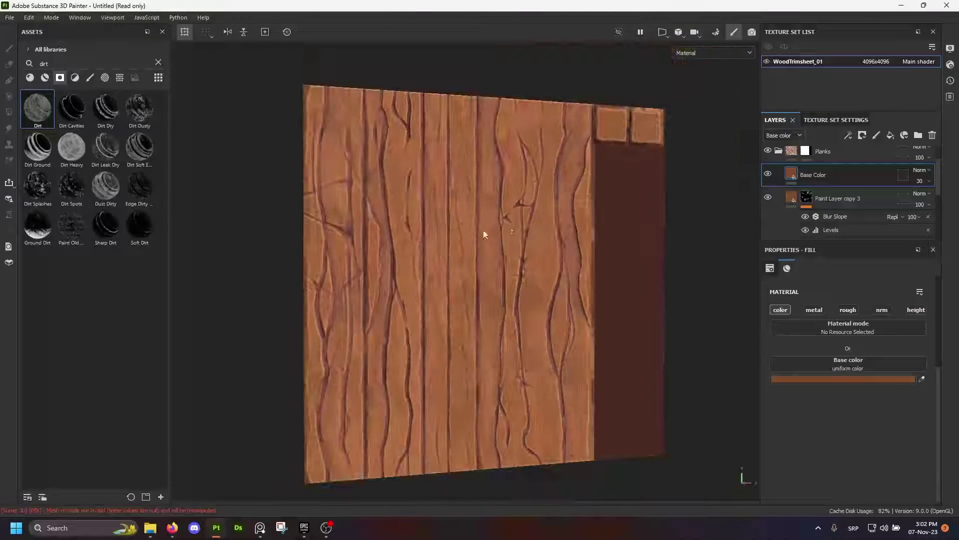
alt+drag(483, 235, 486, 256)
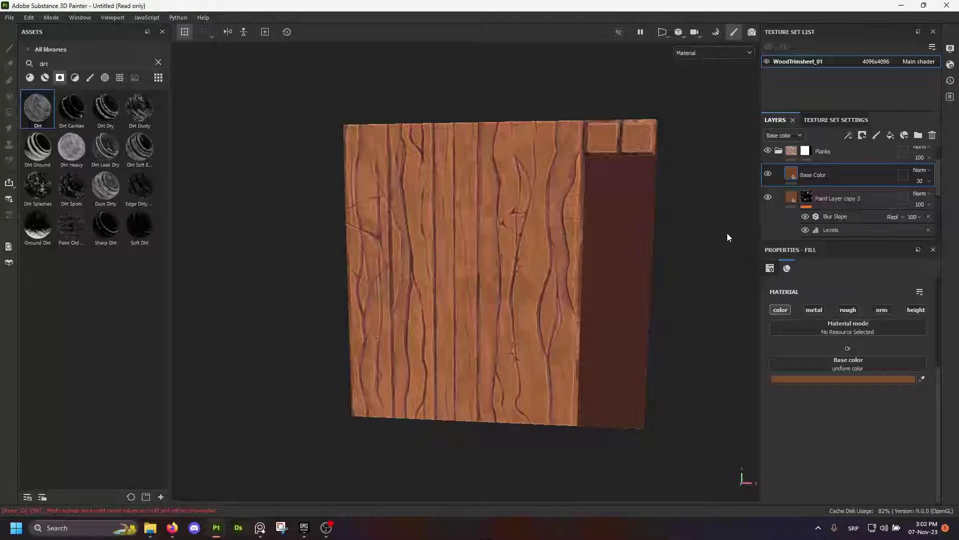
Add a black mask to the upper Base Color layer and reveal only the leftmost plank with Polygon Fill
right_click(792, 173)
click(794, 206)
alt+drag(377, 199, 354, 193)
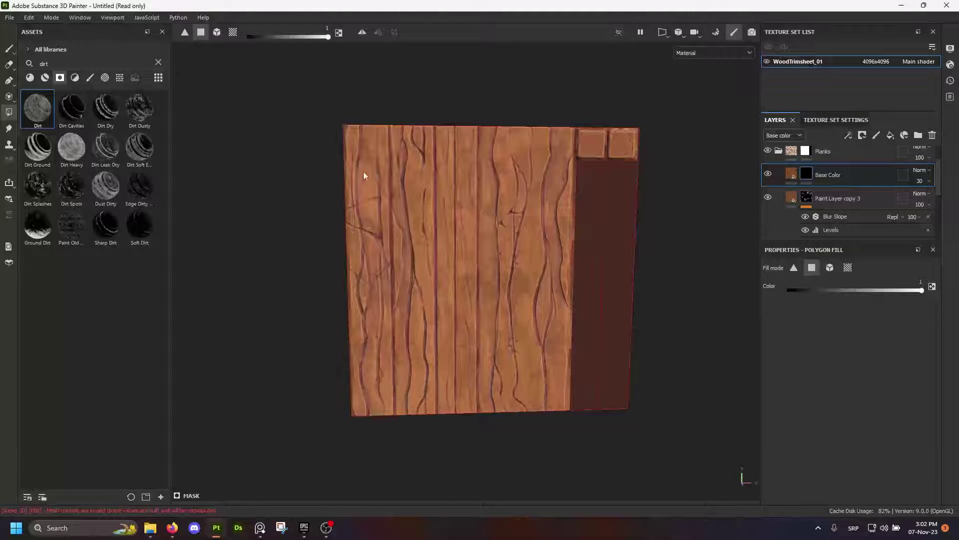
scroll(360, 207, up, 2)
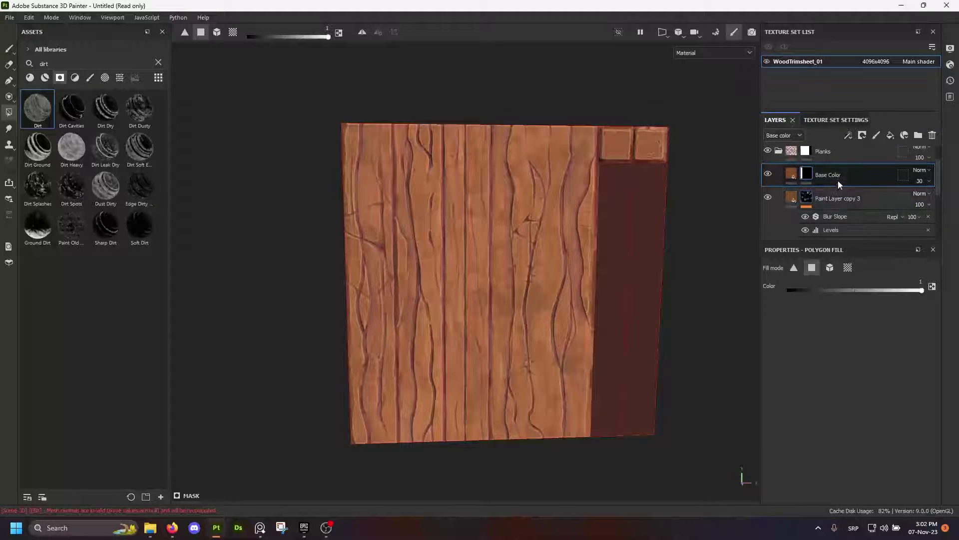
Duplicate the masked Base Color layer, clearing the copy's mask and filling another plank in it
key(ctrl+d)
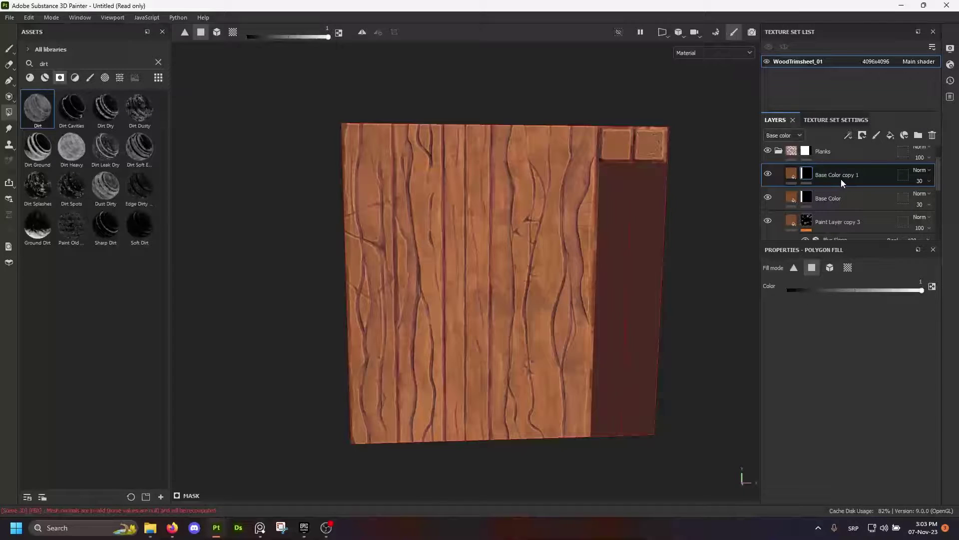
right_click(811, 176)
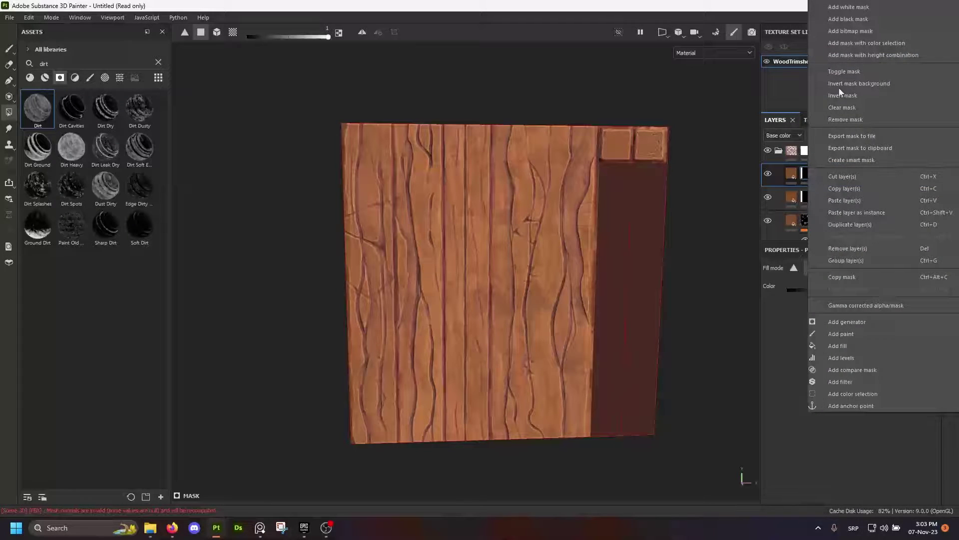
click(859, 107)
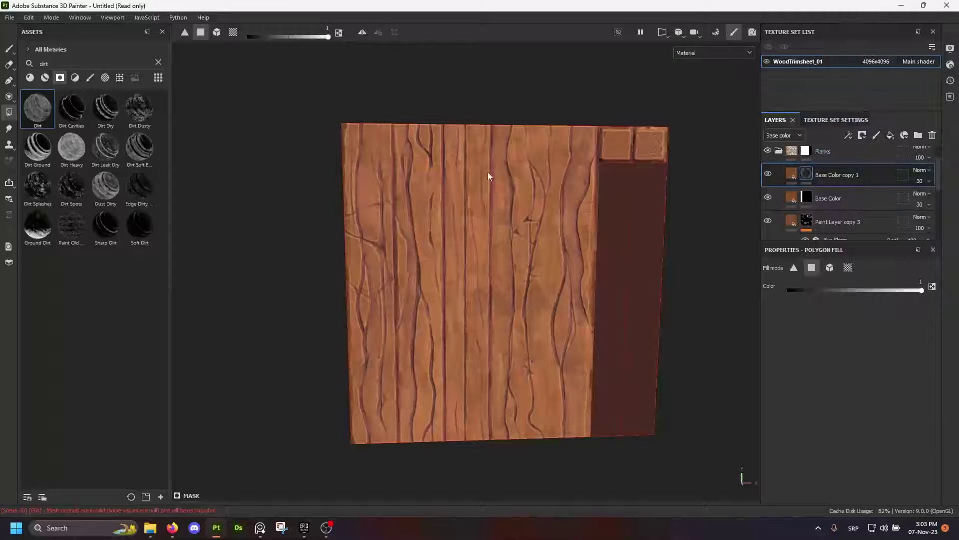
Duplicate Base Color copy 1, clear the new layer's mask, and make two more copies of that cleared layer
key(ctrl+d)
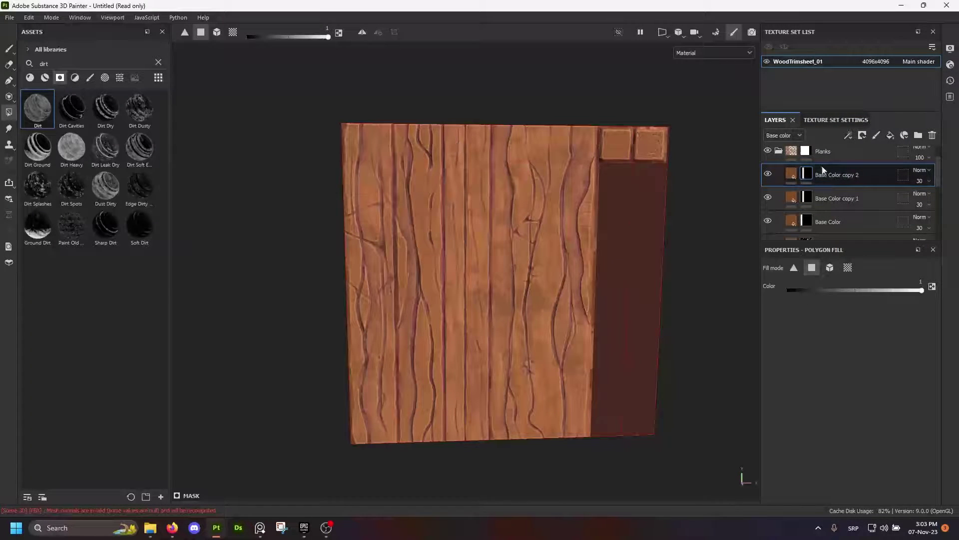
right_click(808, 175)
click(846, 106)
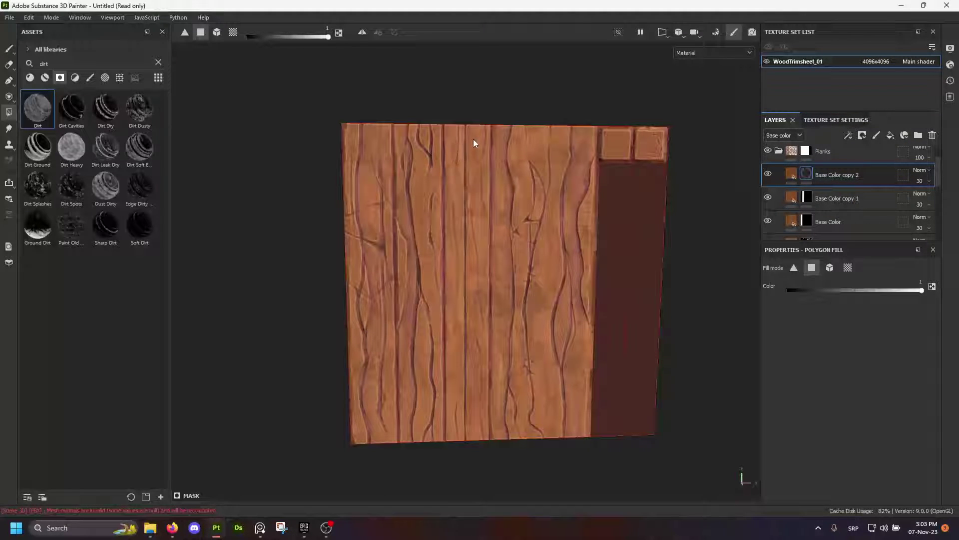
key(ctrl+d)
key(ctrl+d)
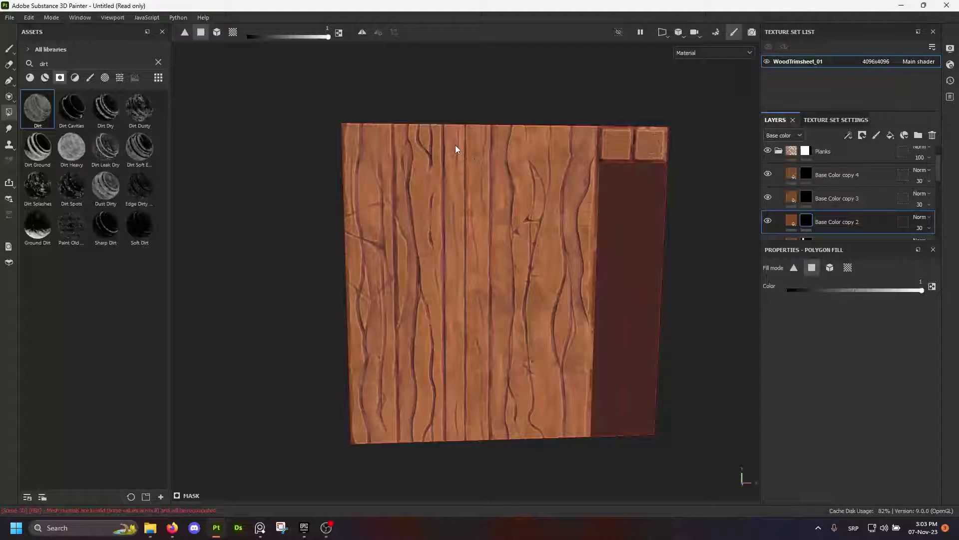
Fill a different plank section white in each of the masks of Base Color copy 2, copy 3 and copy 4 with Polygon Fill
click(838, 198)
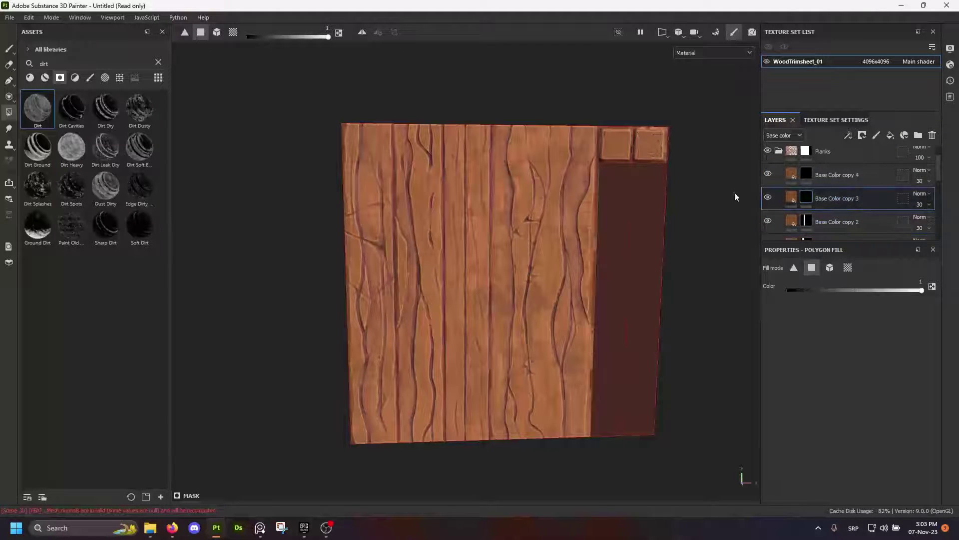
click(476, 149)
click(807, 173)
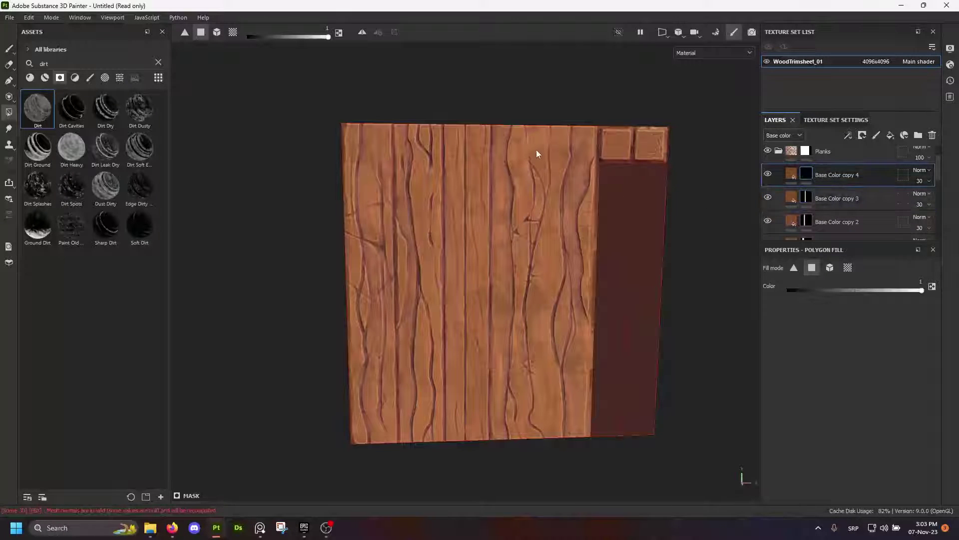
scroll(542, 211, down, 1)
scroll(797, 189, up, 1)
scroll(796, 190, down, 1)
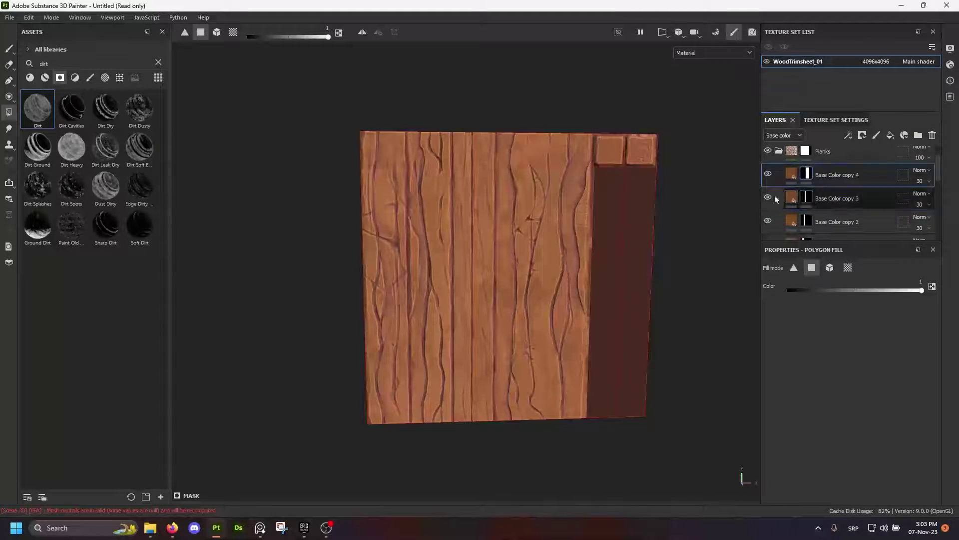
click(587, 208)
scroll(531, 213, up, 2)
alt+drag(510, 205, 540, 206)
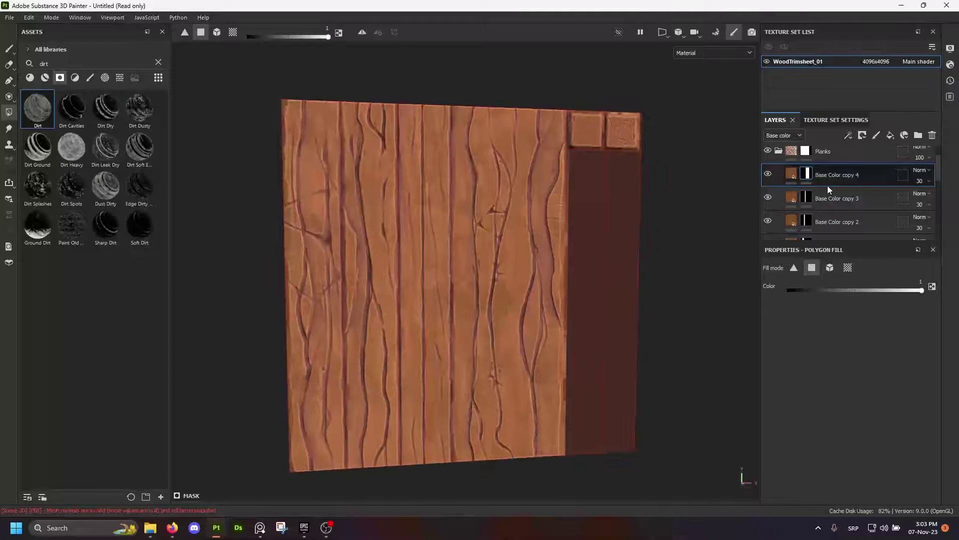
Rename the masked Base Color layer as Plank A and Base Color copy 1 as Plank B
scroll(819, 193, down, 4)
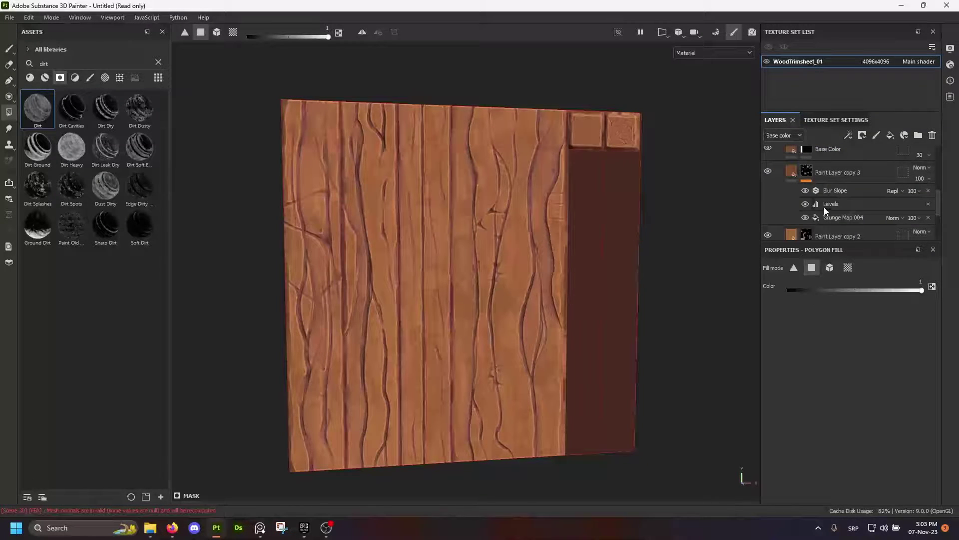
scroll(825, 209, up, 1)
double_click(835, 179)
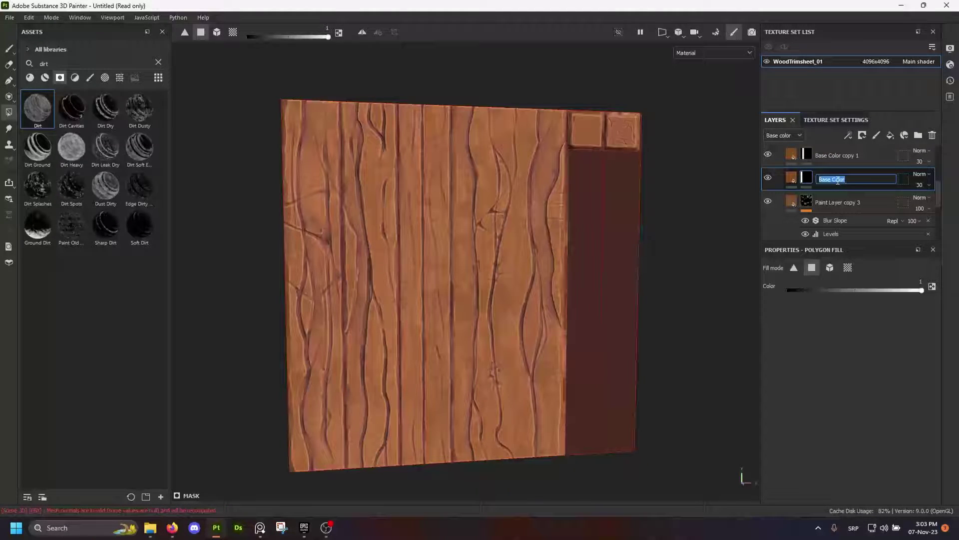
text(Plank A)
key(Return)
scroll(838, 185, up, 1)
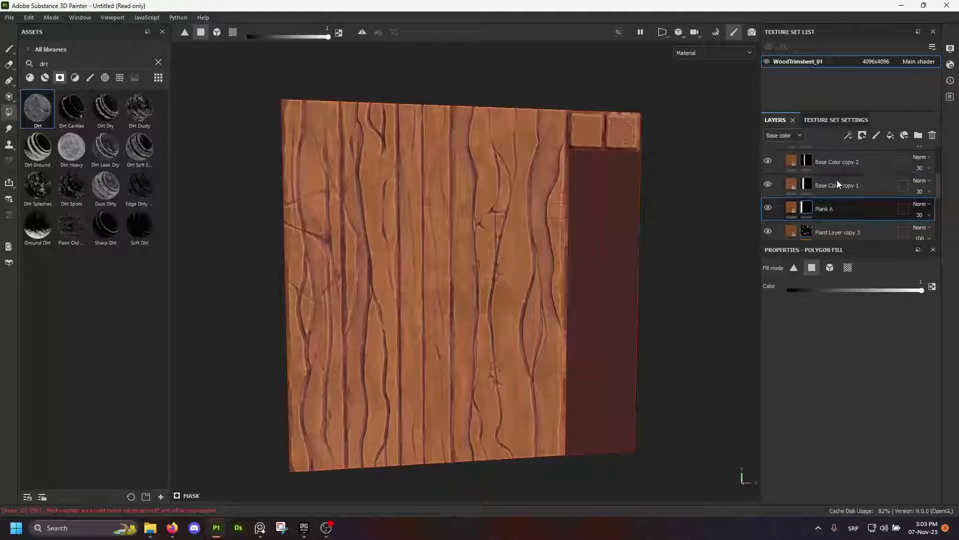
double_click(838, 185)
text(Plank )
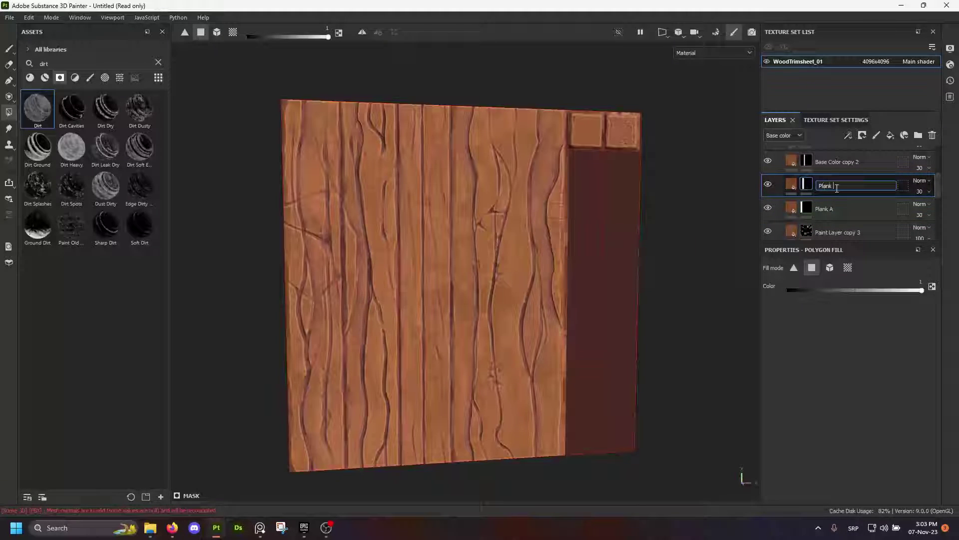
text(B)
key(Return)
Rename Base Color copy 2 as Plank C and Base Color copy 3 as Plank D
click(832, 166)
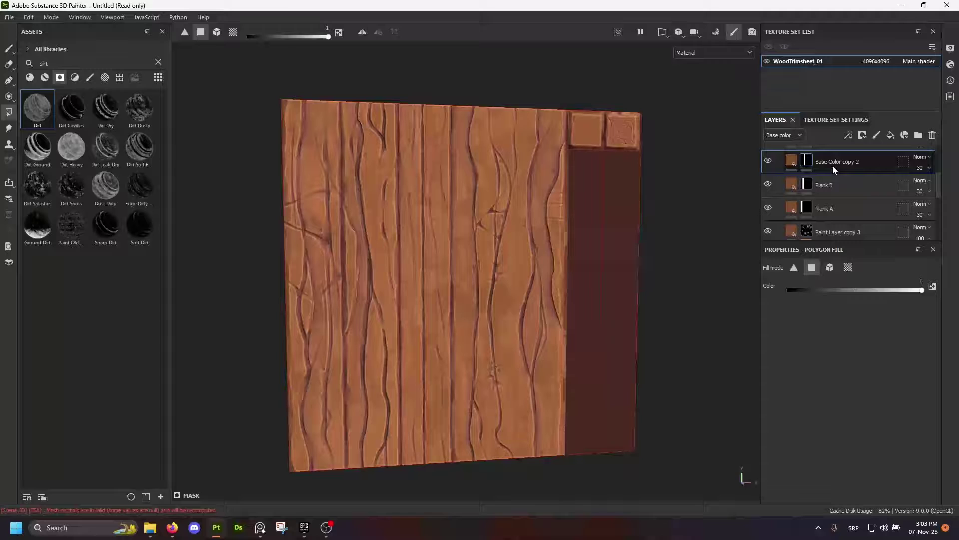
double_click(832, 166)
text(Plank C)
key(Return)
scroll(864, 195, up, 1)
double_click(838, 169)
text(P)
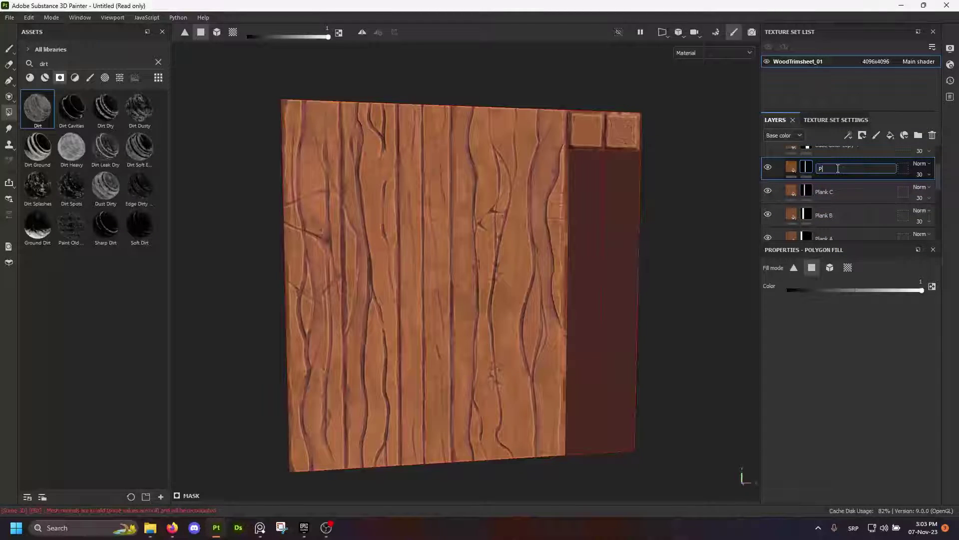
text(lank D)
key(Return)
Rename Base Color copy 4 as Plank E
scroll(834, 170, up, 1)
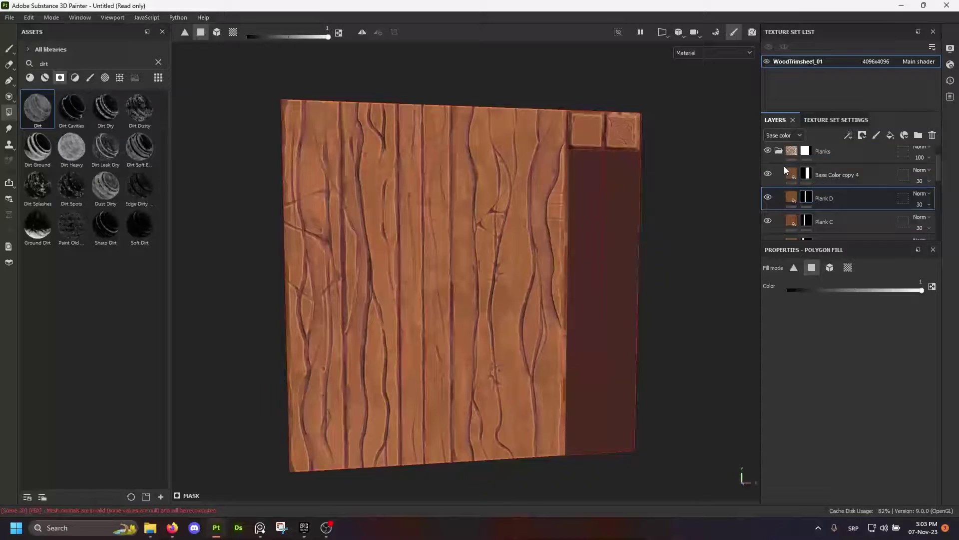
double_click(834, 170)
text(Plank )
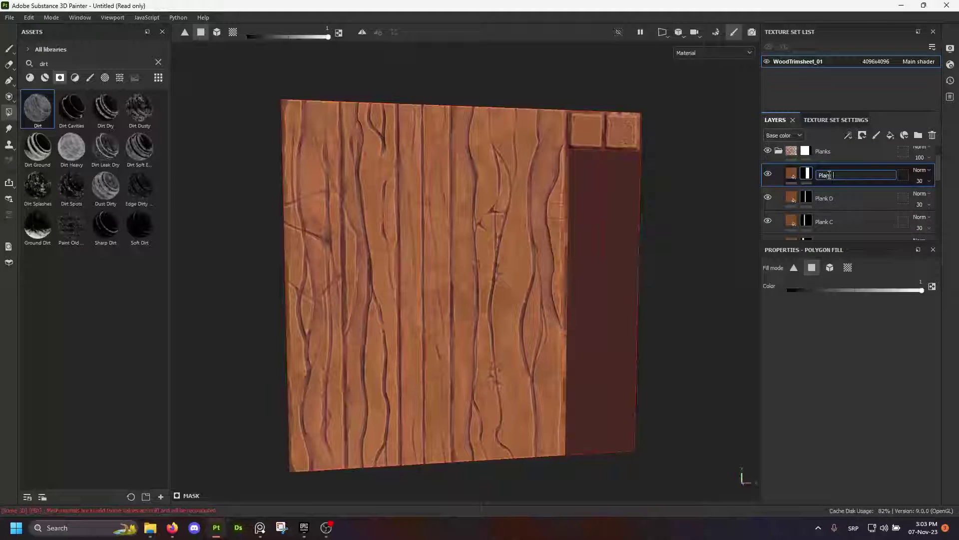
text(E)
key(Return)
scroll(832, 187, down, 1)
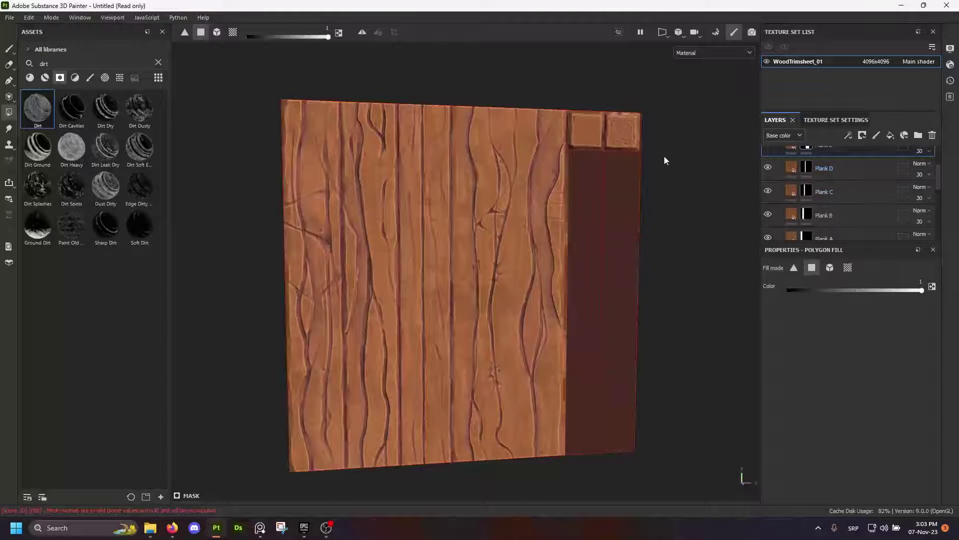
Brighten Plank B's base color to a stronger orange and compare it with the neighbouring planks
click(792, 166)
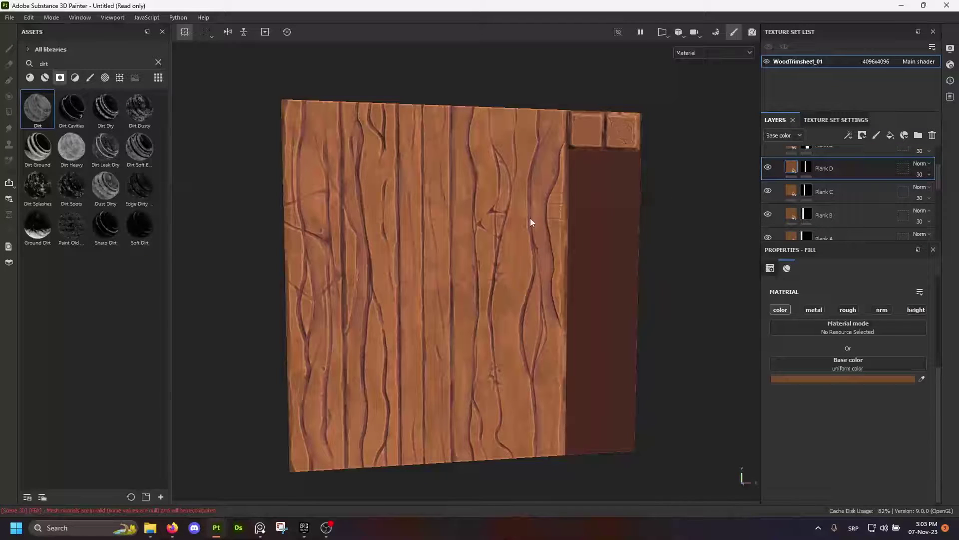
alt+drag(531, 219, 489, 213)
alt+middle_drag(488, 213, 499, 197)
scroll(808, 219, down, 1)
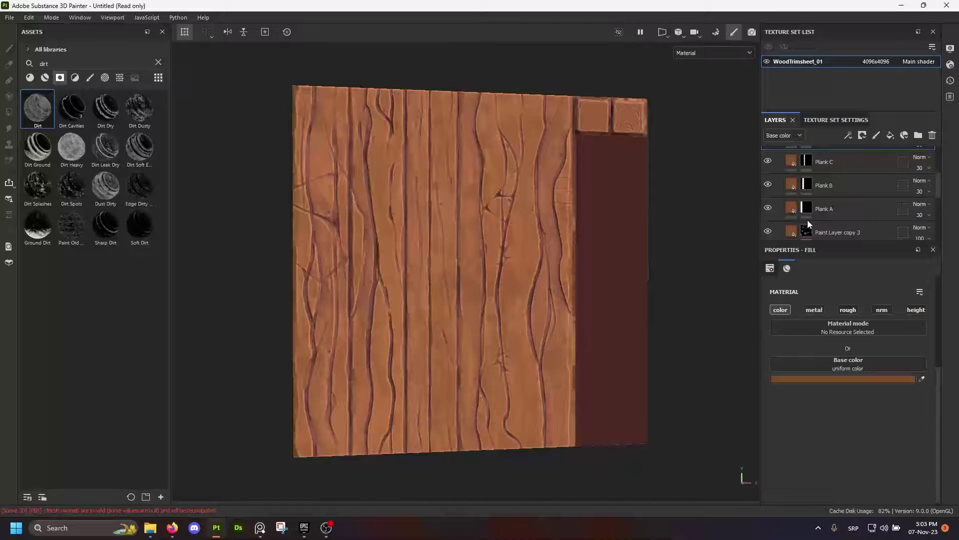
click(791, 184)
click(817, 378)
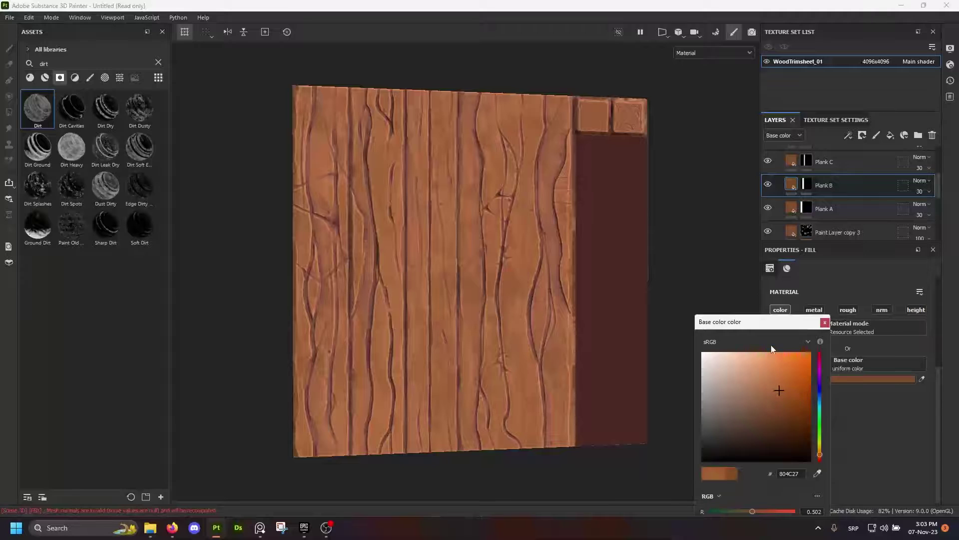
drag(779, 389, 772, 349)
mouse_move(500, 276)
alt+mouse_down()
mouse_move(441, 287)
mouse_move(490, 283)
alt+mouse_up()
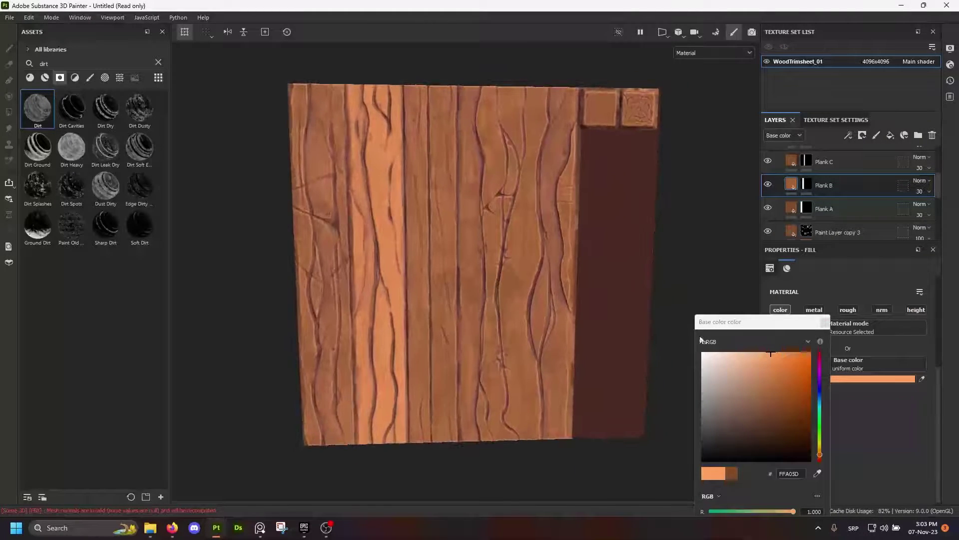
mouse_move(799, 384)
mouse_down()
mouse_move(790, 410)
mouse_move(778, 406)
mouse_move(787, 382)
mouse_up()
mouse_move(437, 260)
alt+mouse_down()
mouse_move(459, 244)
mouse_move(602, 265)
alt+mouse_up()
click(825, 322)
Shift the hue of Plank C's base color to dark red, 802727
click(798, 161)
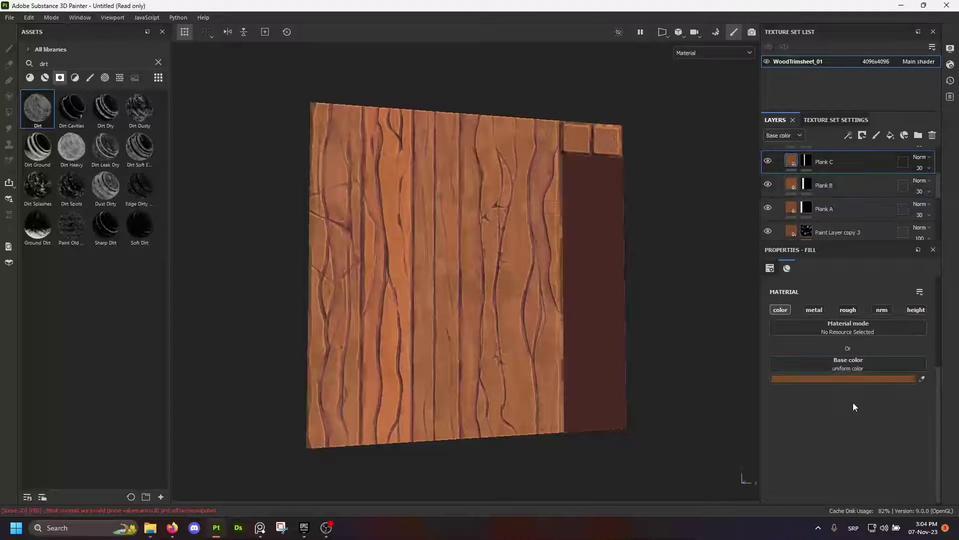
click(850, 379)
drag(820, 456, 822, 467)
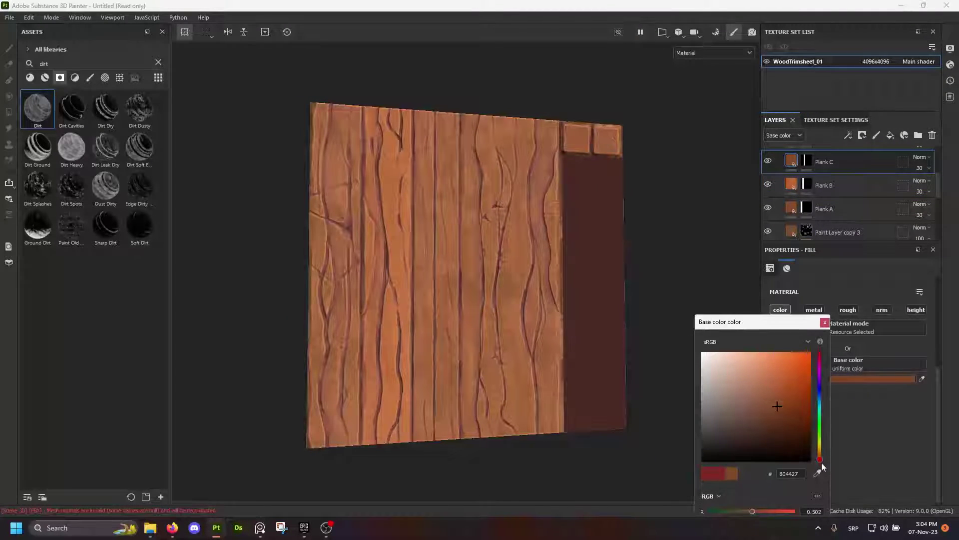
alt+drag(544, 283, 618, 347)
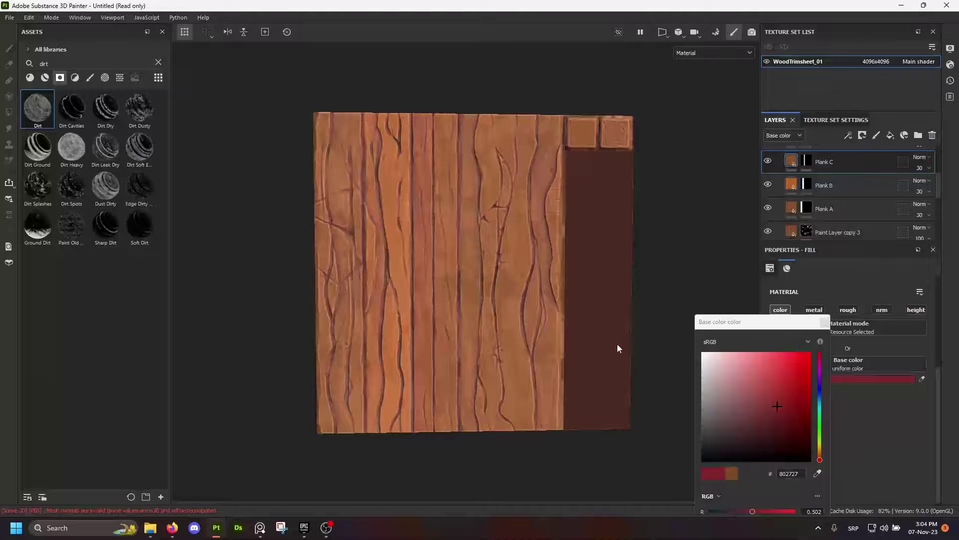
click(825, 322)
Shift the hue of Plank D's base color to yellowish brown, 805A27, and review the planks
scroll(811, 185, up, 1)
click(839, 169)
click(876, 380)
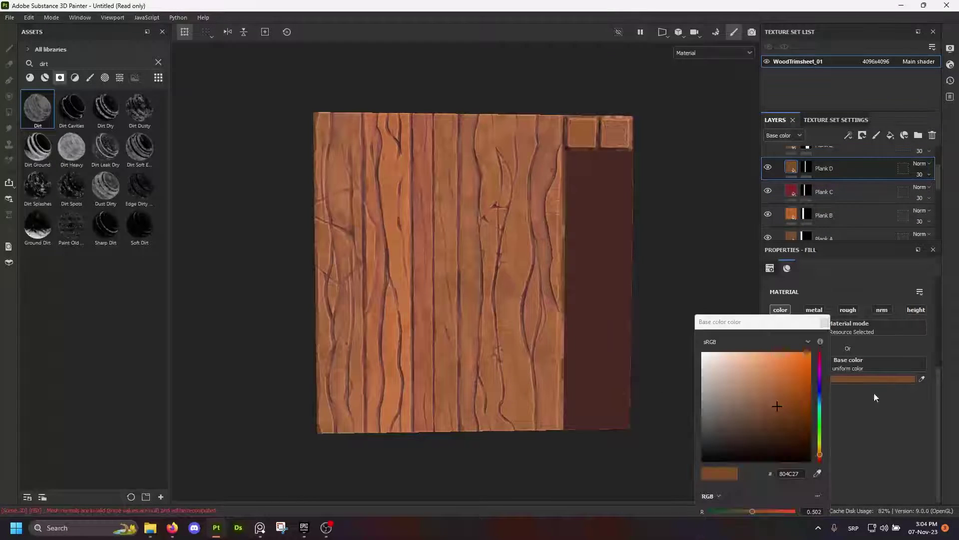
drag(820, 448, 821, 451)
click(825, 321)
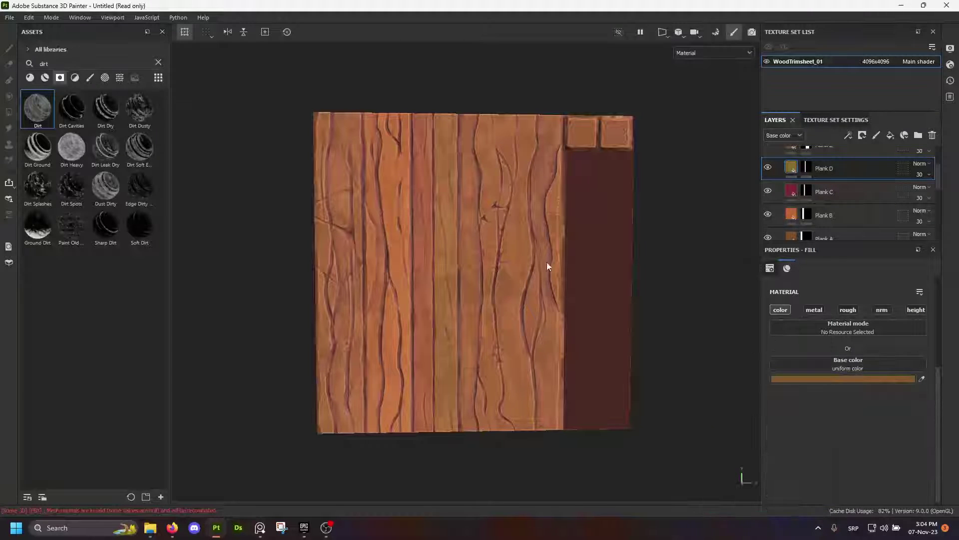
alt+drag(547, 262, 523, 255)
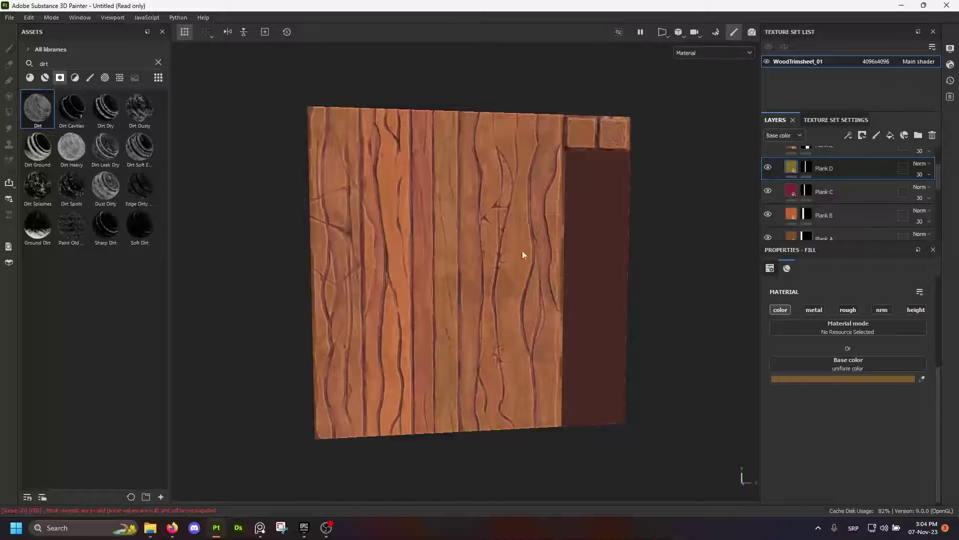
alt+right_drag(483, 221, 564, 199)
Shift the hue of Plank D's base color to reddish brown
click(898, 378)
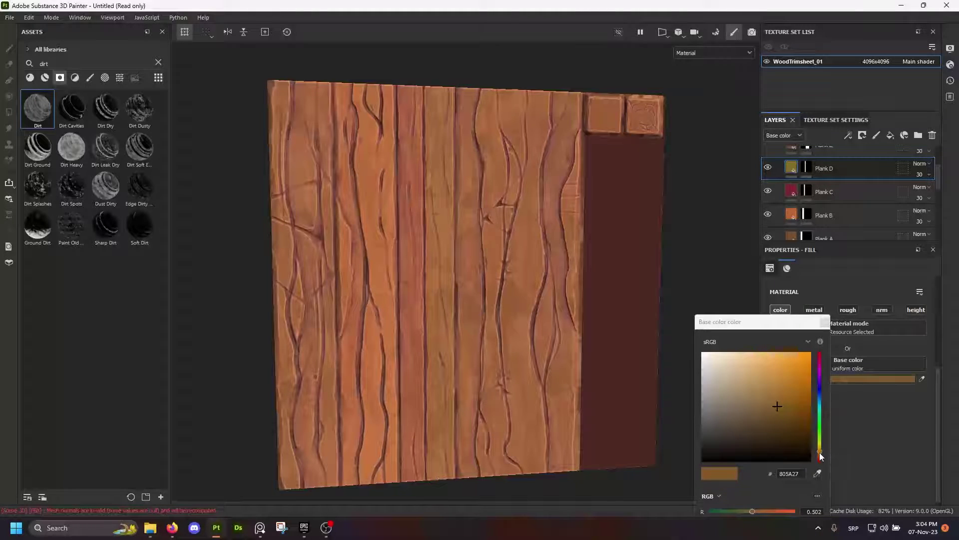
drag(819, 455, 820, 458)
alt+drag(541, 302, 537, 277)
click(825, 323)
scroll(497, 218, down, 2)
alt+drag(497, 218, 500, 272)
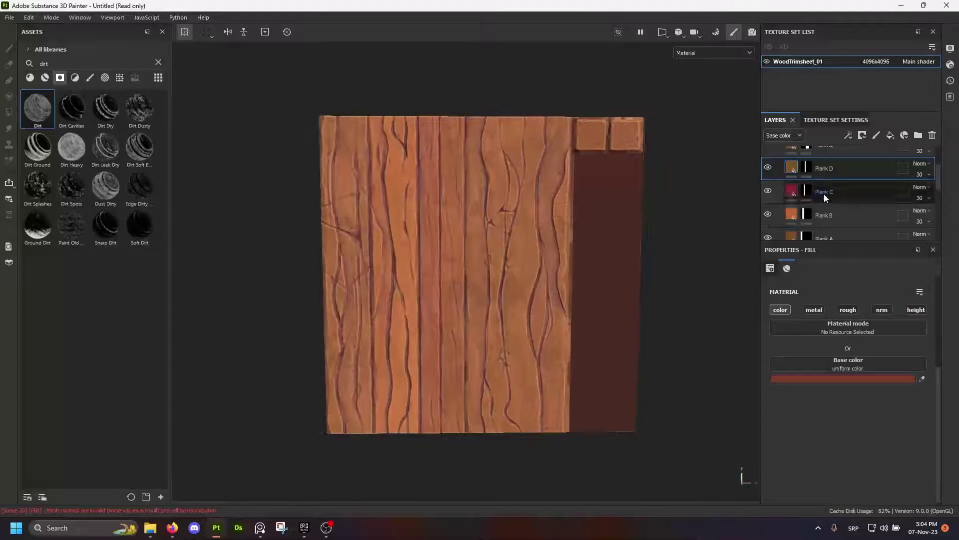
Set Plank E's base color to a lighter orange brown, B7703F
scroll(823, 194, up, 1)
click(833, 182)
key(4)
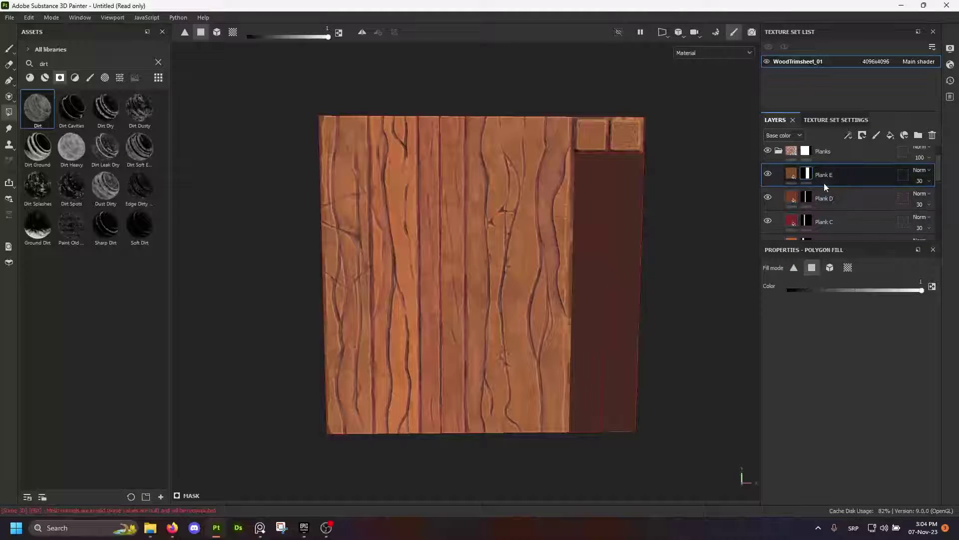
click(792, 174)
click(855, 380)
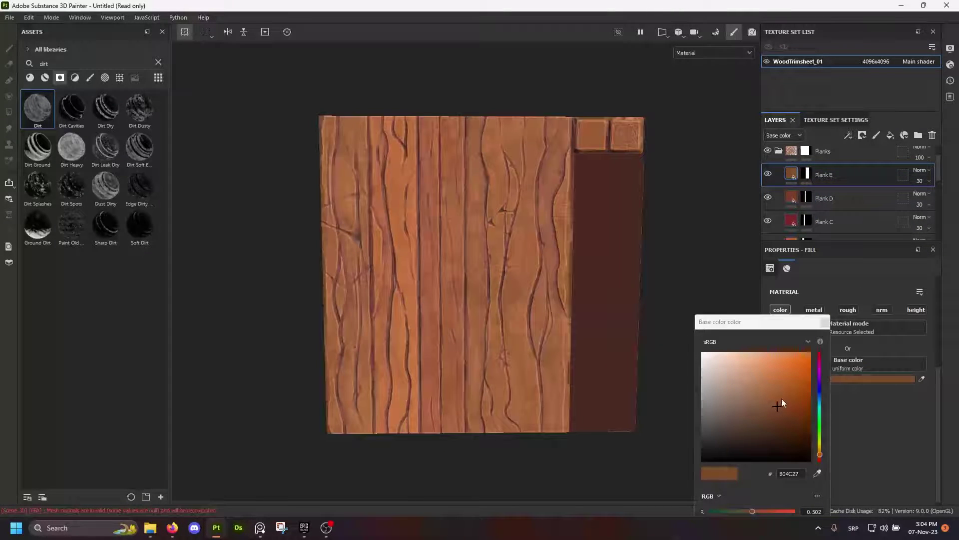
drag(783, 399, 772, 384)
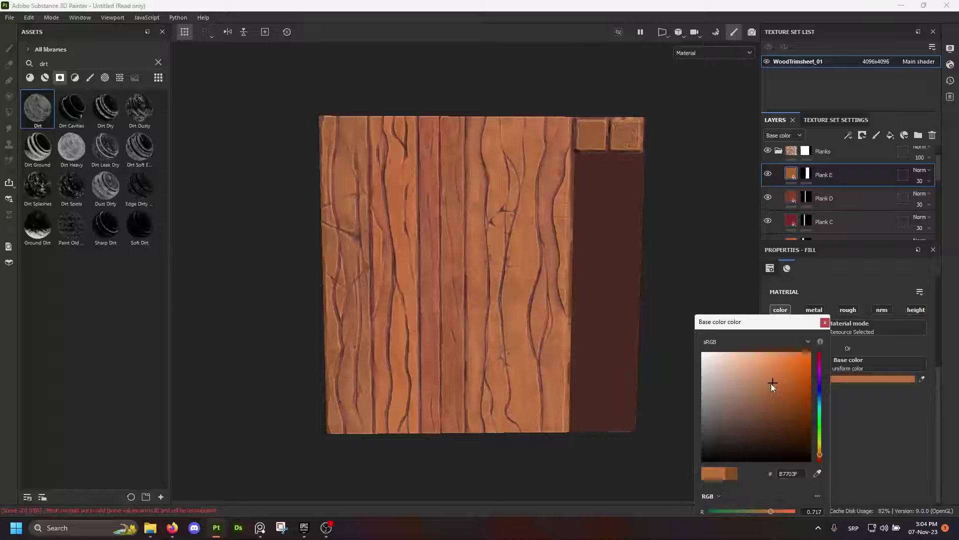
scroll(503, 263, down, 1)
alt+drag(503, 263, 533, 253)
click(825, 323)
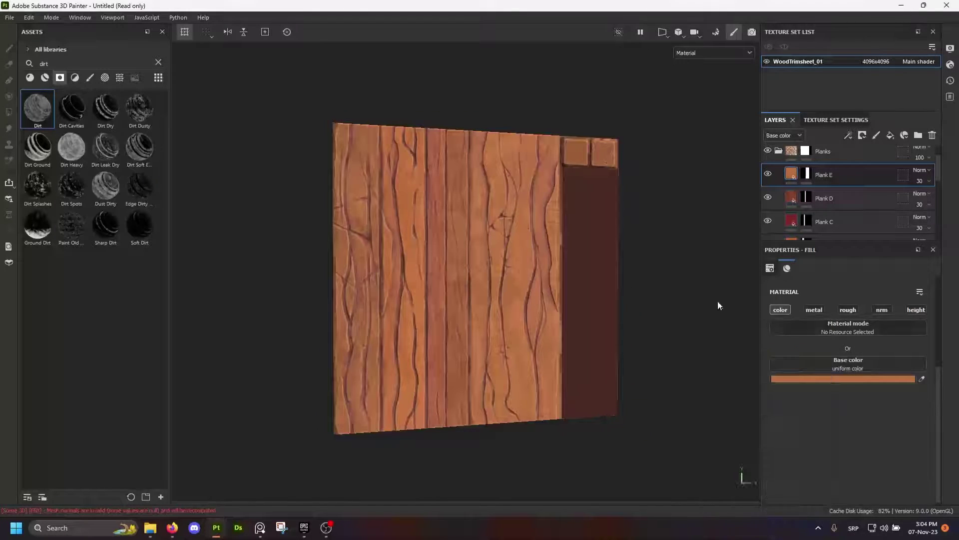
mouse_move(719, 305)
alt+mouse_down()
mouse_move(514, 240)
mouse_move(542, 240)
alt+mouse_up()
Adjust Plank B's base color to the orange B3642C and check it against the other planks
scroll(817, 204, down, 3)
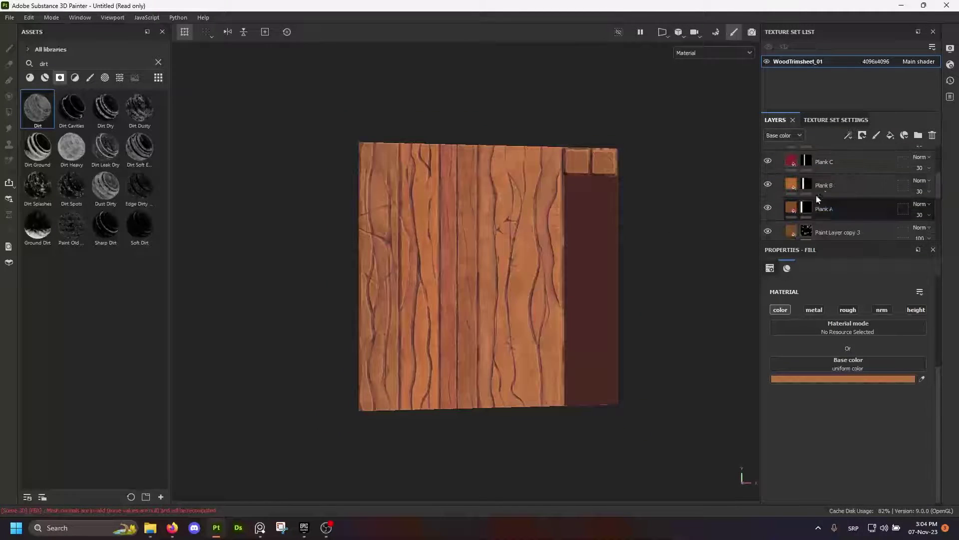
click(818, 189)
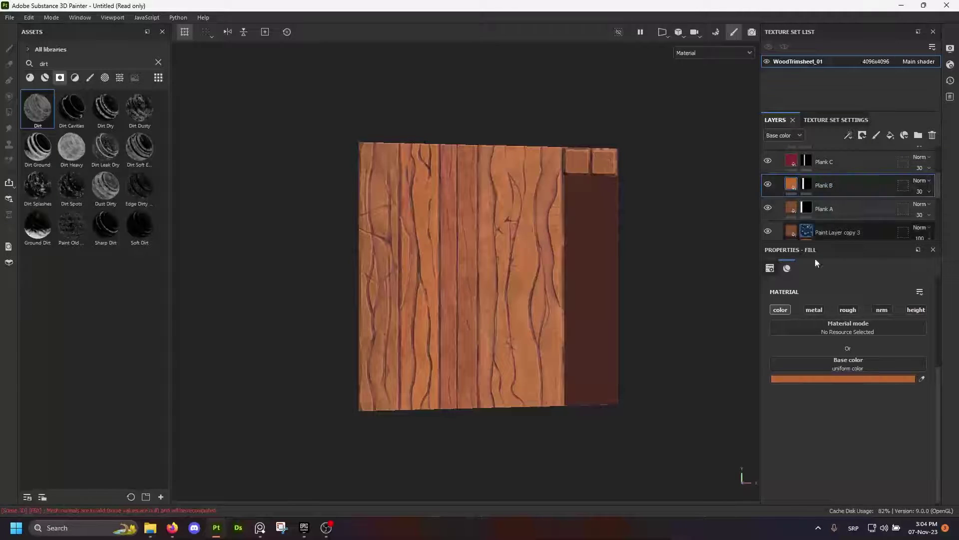
click(854, 379)
click(786, 388)
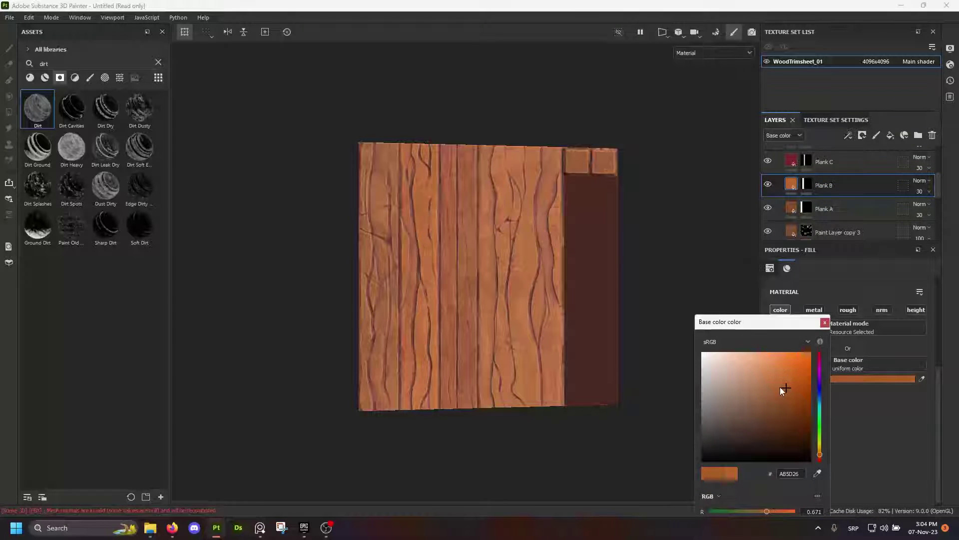
mouse_move(781, 387)
mouse_down()
mouse_move(754, 382)
mouse_move(778, 380)
mouse_up()
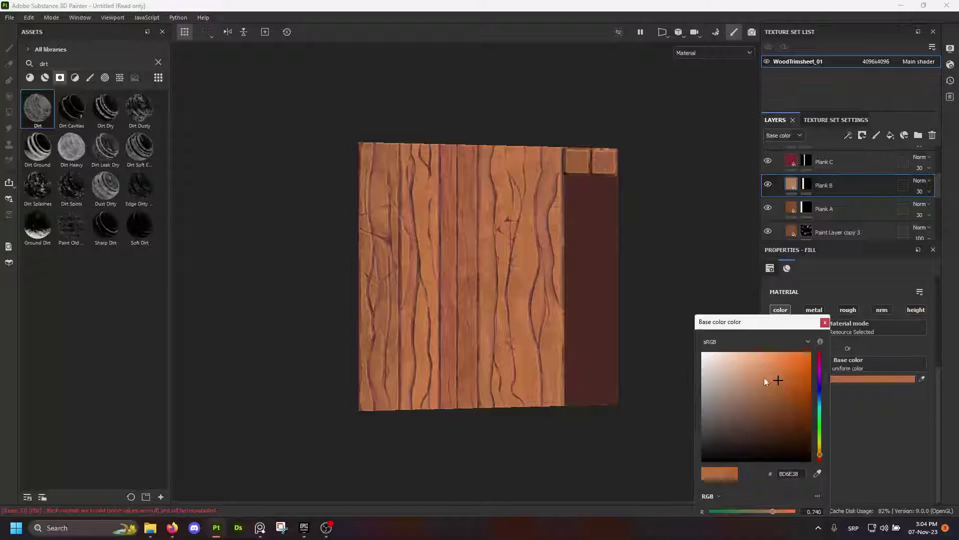
alt+drag(672, 330, 660, 346)
drag(778, 384, 784, 383)
alt+drag(602, 325, 449, 246)
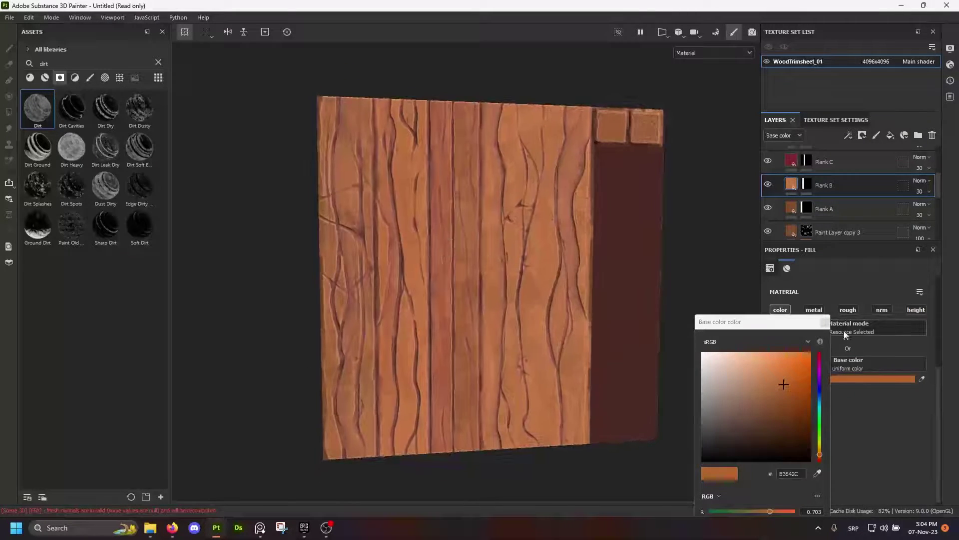
alt+drag(692, 275, 560, 230)
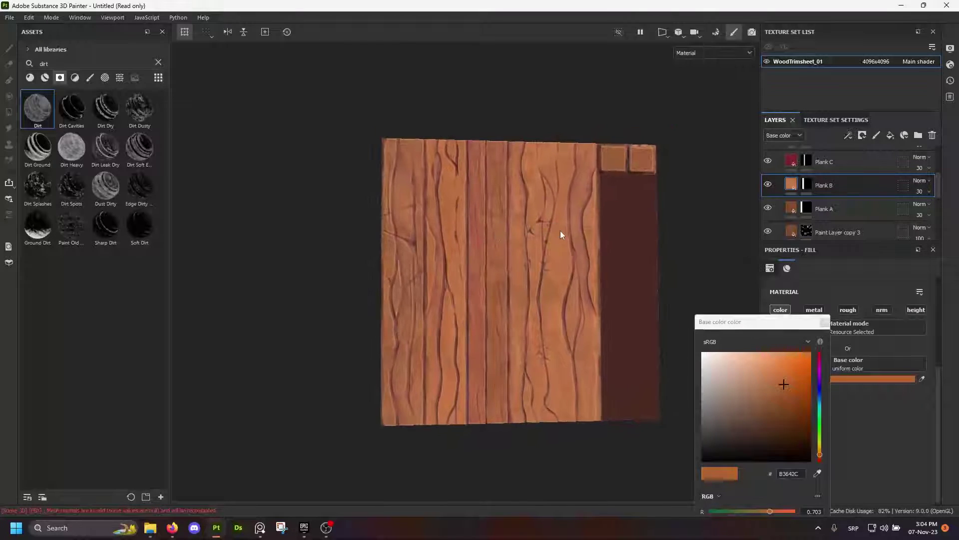
Shift Plank B's base color to a softer reddish orange, B65338, and compare it with the neighboring planks
click(820, 456)
drag(820, 457, 819, 458)
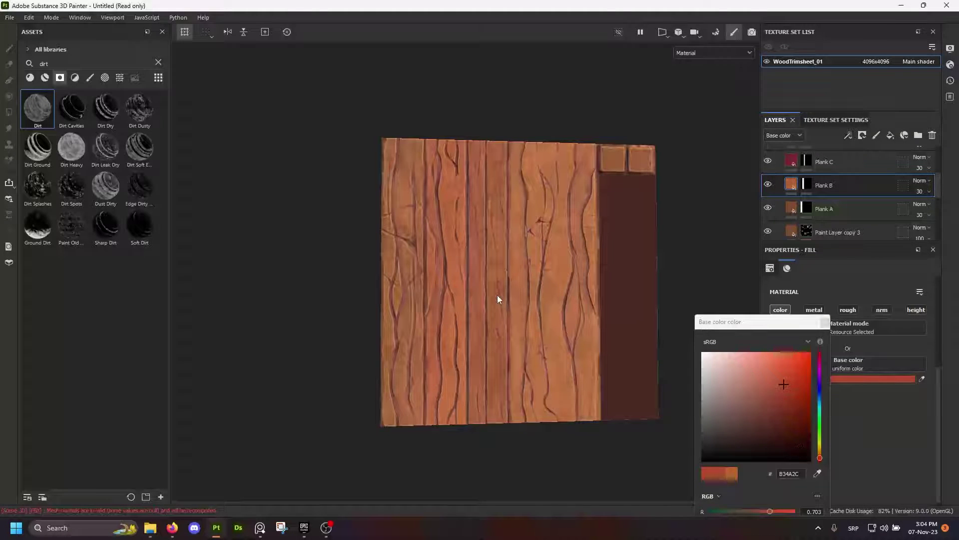
scroll(497, 294, up, 2)
mouse_move(778, 388)
mouse_down()
mouse_move(769, 398)
mouse_move(778, 389)
mouse_up()
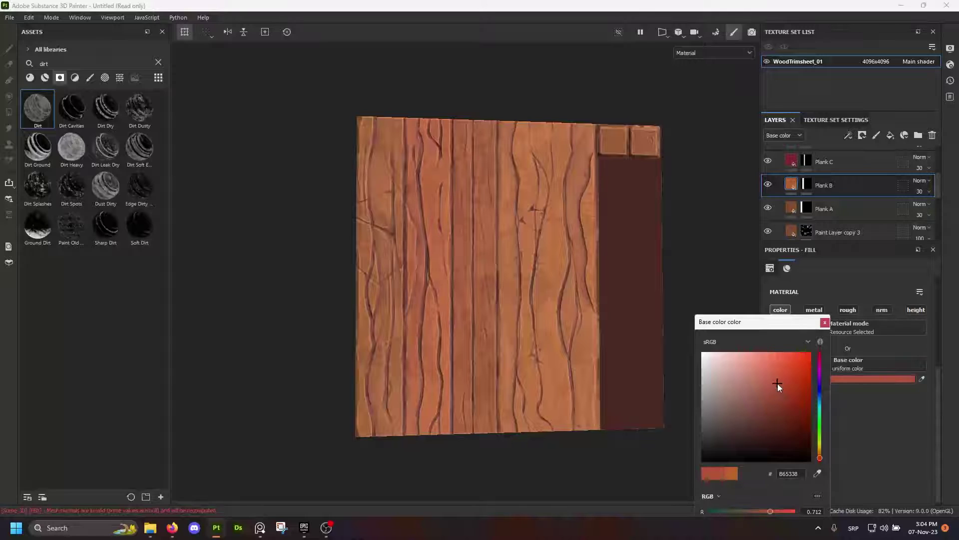
click(712, 301)
alt+drag(712, 301, 433, 220)
scroll(434, 215, up, 1)
alt+middle_drag(433, 215, 437, 167)
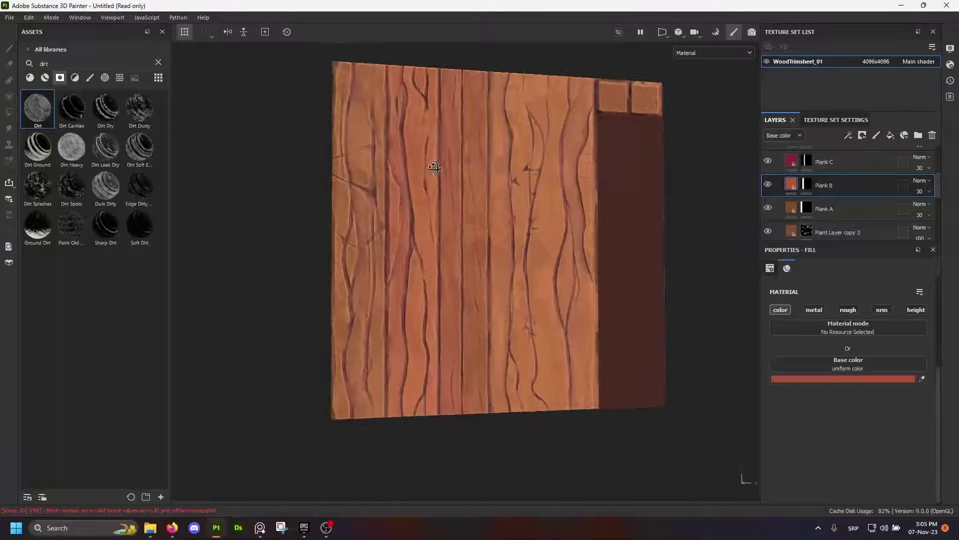
scroll(439, 191, down, 5)
alt+drag(436, 167, 490, 228)
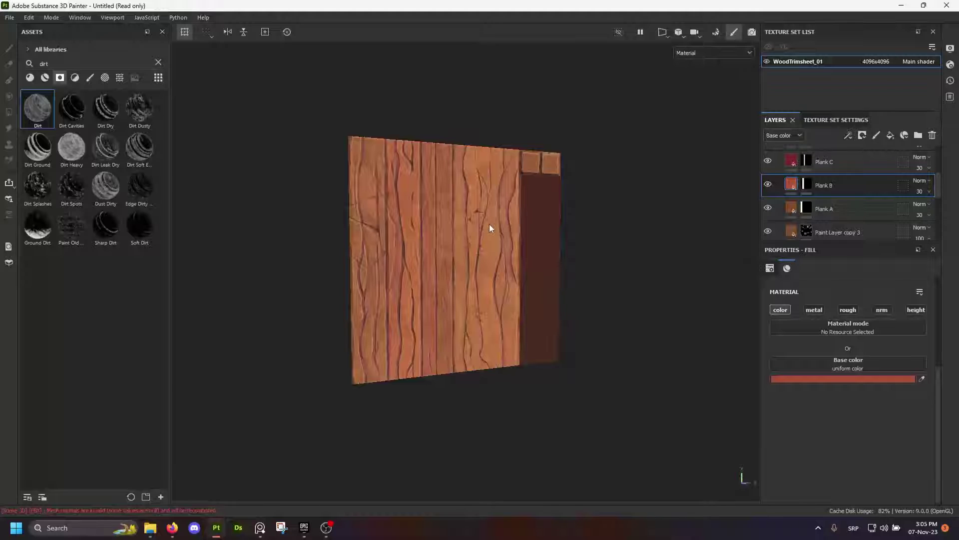
Cycle through the individual channel views and inspect the trim sheet's roughness channel on its own
key(c)
key(c)
key(c)
key(c)
key(c)
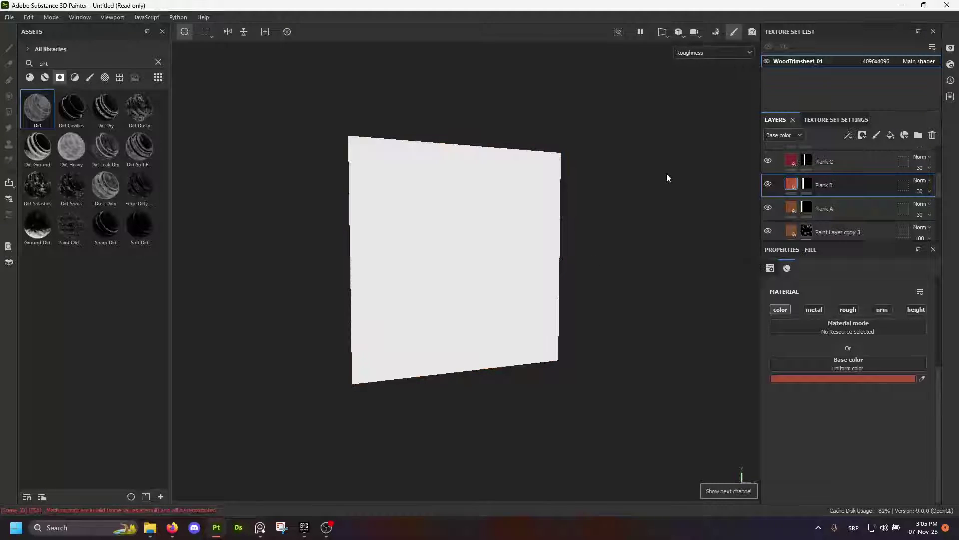
key(c)
key(c)
key(c)
alt+drag(637, 98, 485, 201)
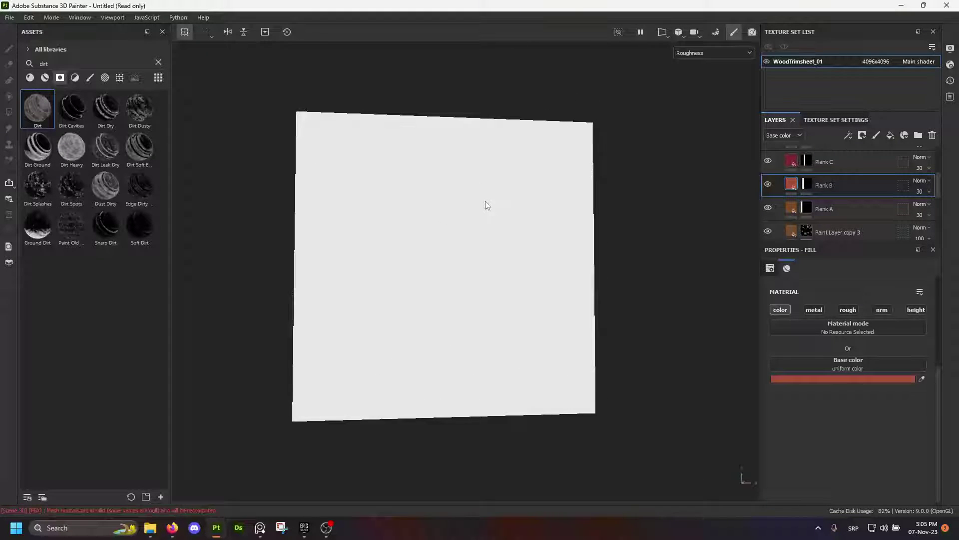